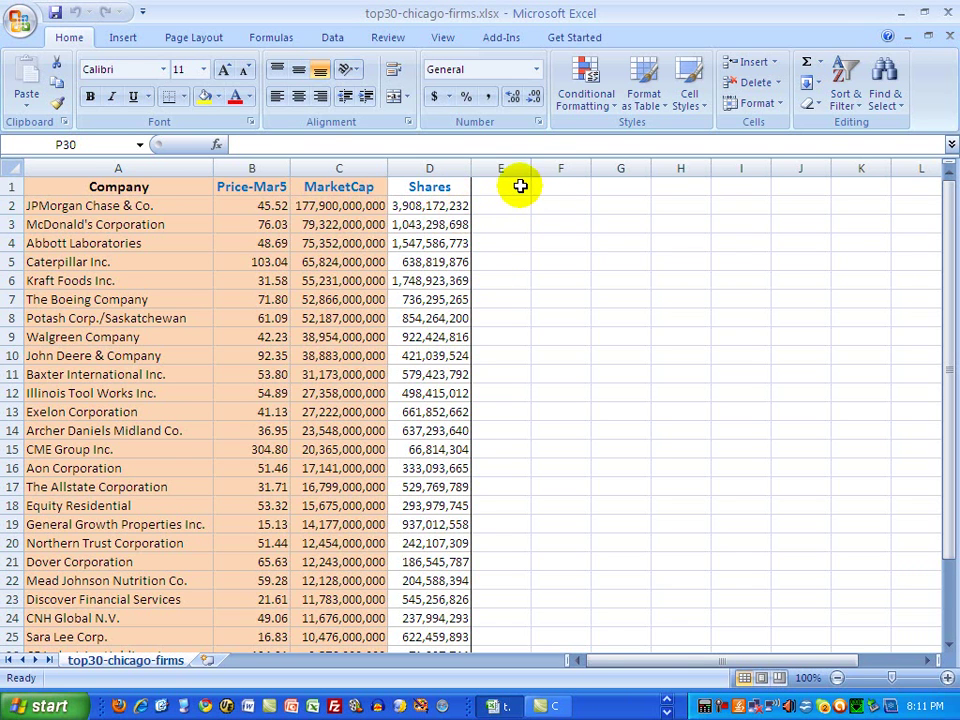
Step: Enter the column headers Price-now, MarketCapNow, Change and % in cells E1 through H1
click(506, 186)
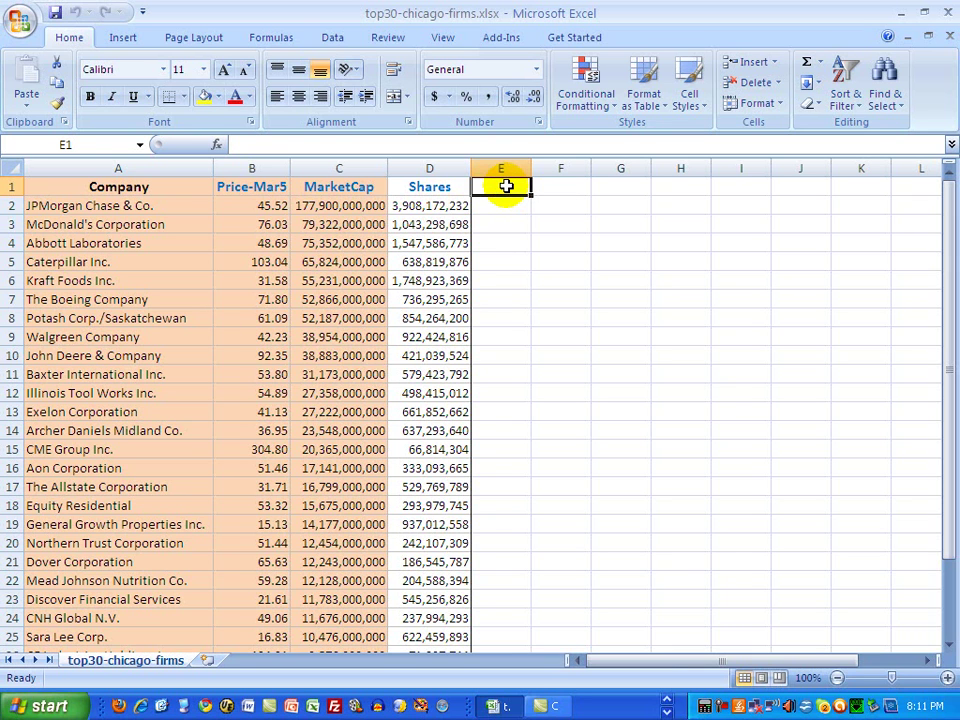
text(Price-now)
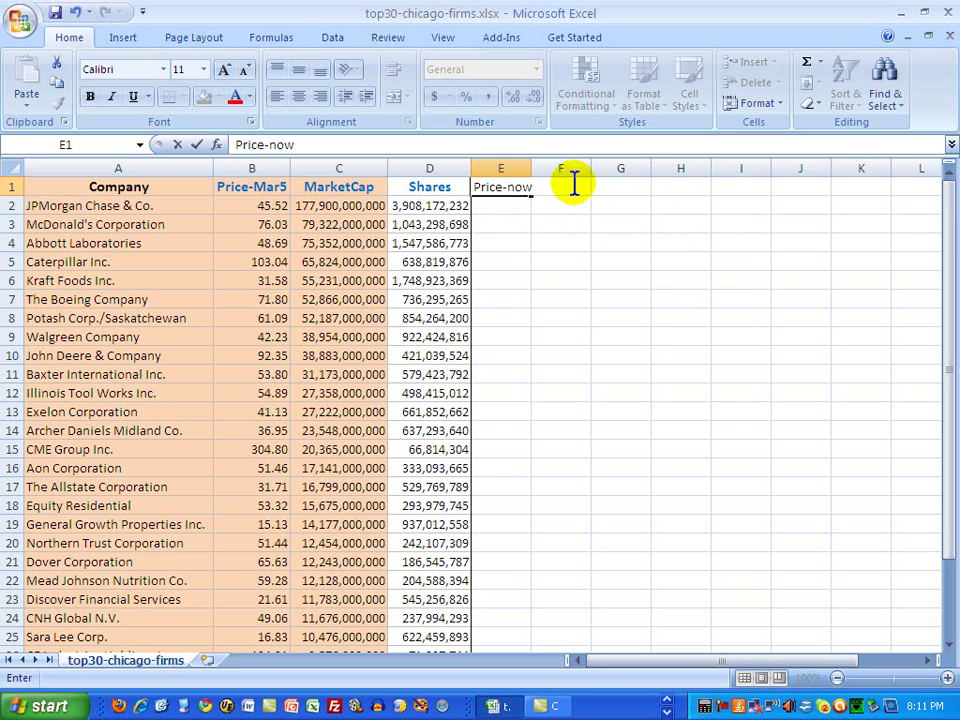
click(620, 205)
drag(590, 172, 697, 172)
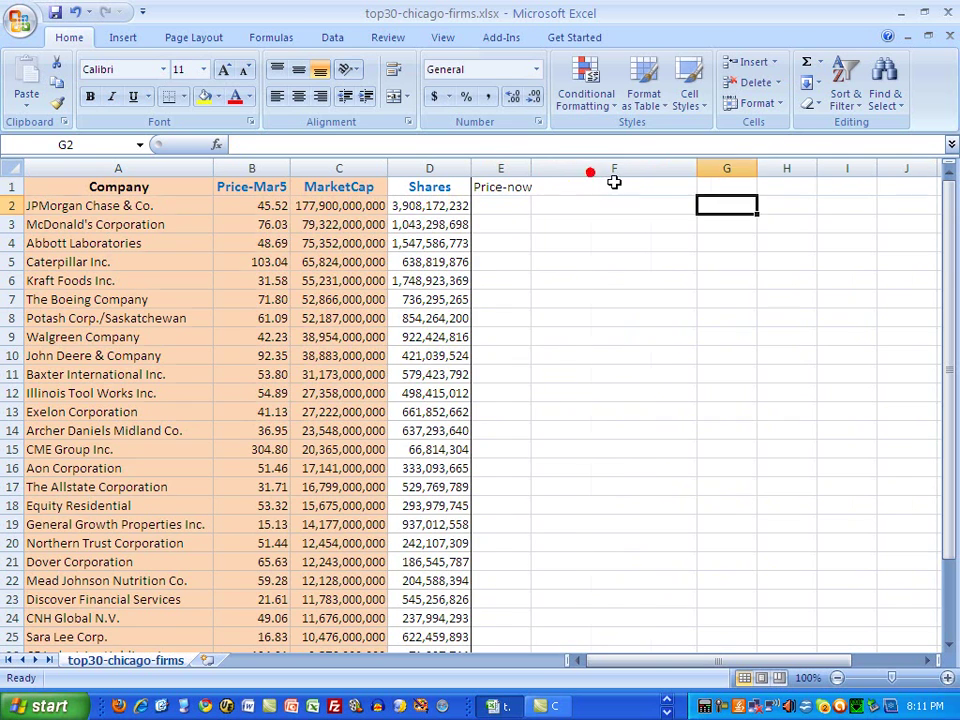
click(605, 187)
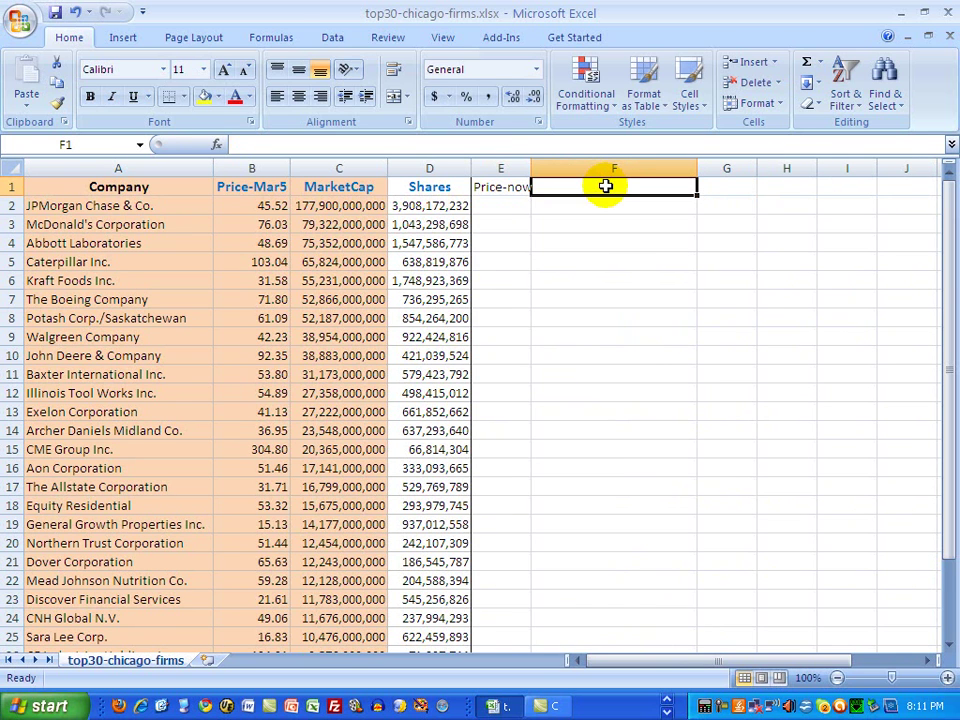
text(MarketCapNow)
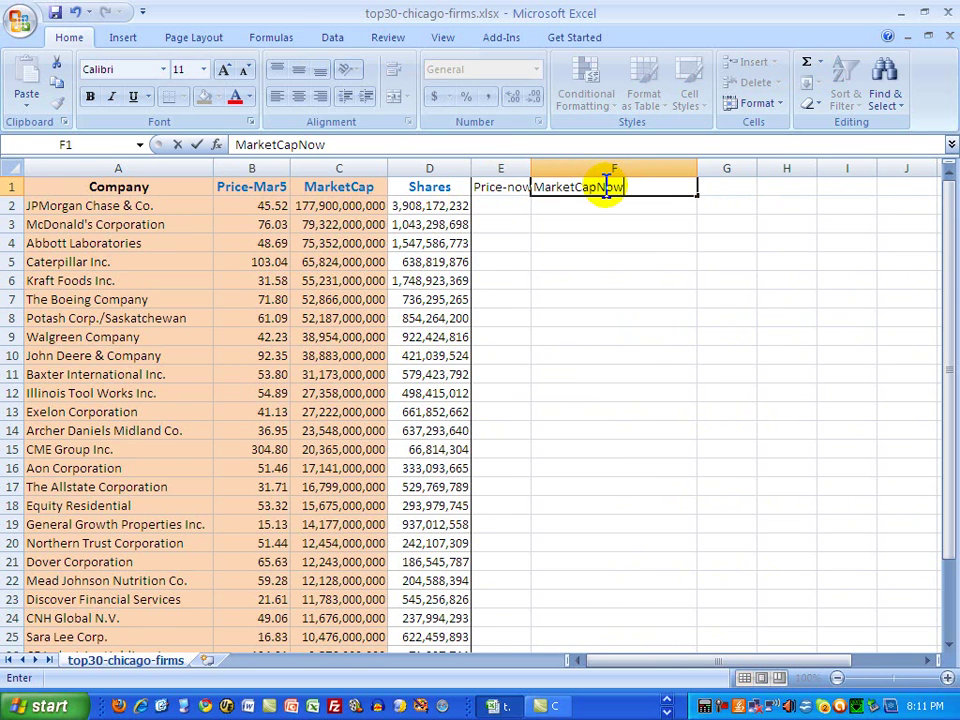
click(752, 195)
text(Change)
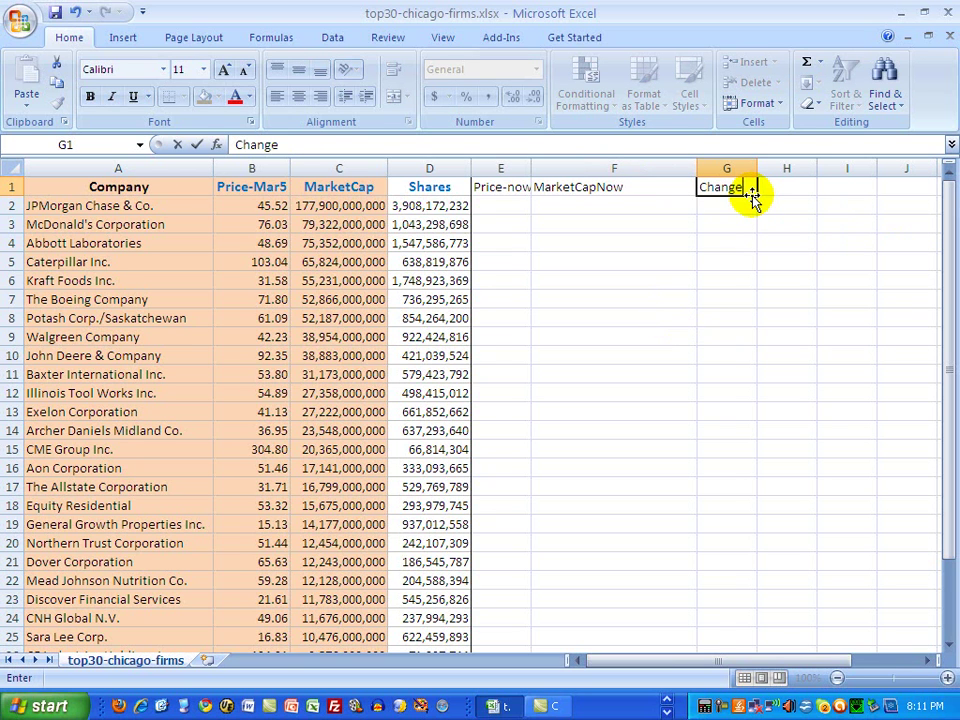
click(797, 191)
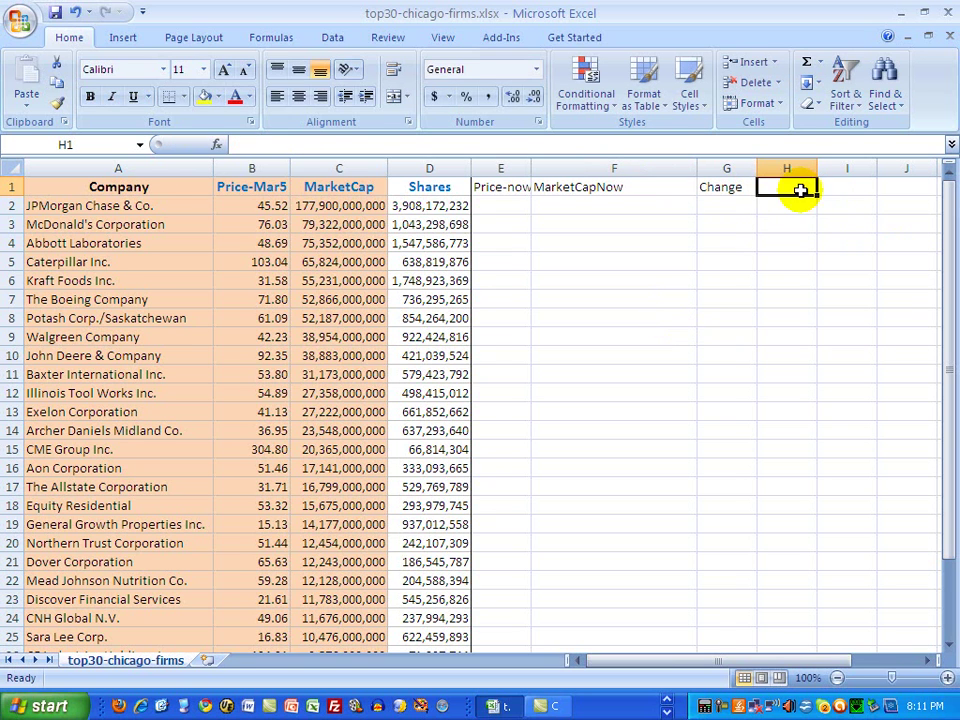
text(%)
click(786, 312)
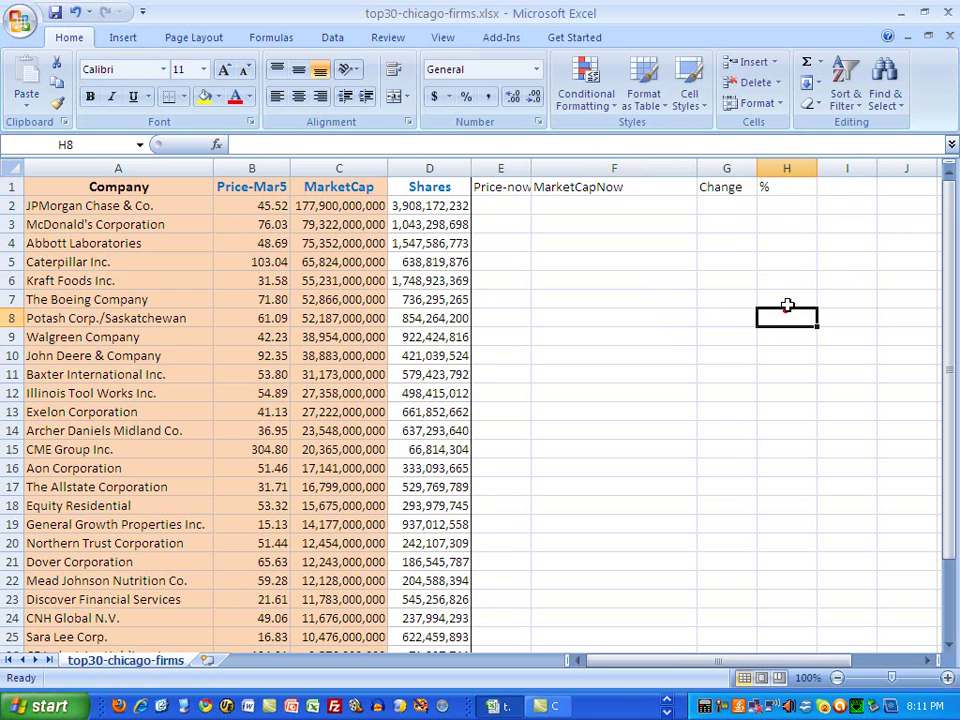
Step: AutoFit the width of all columns in the sheet, then widen the % column H
click(12, 167)
click(780, 105)
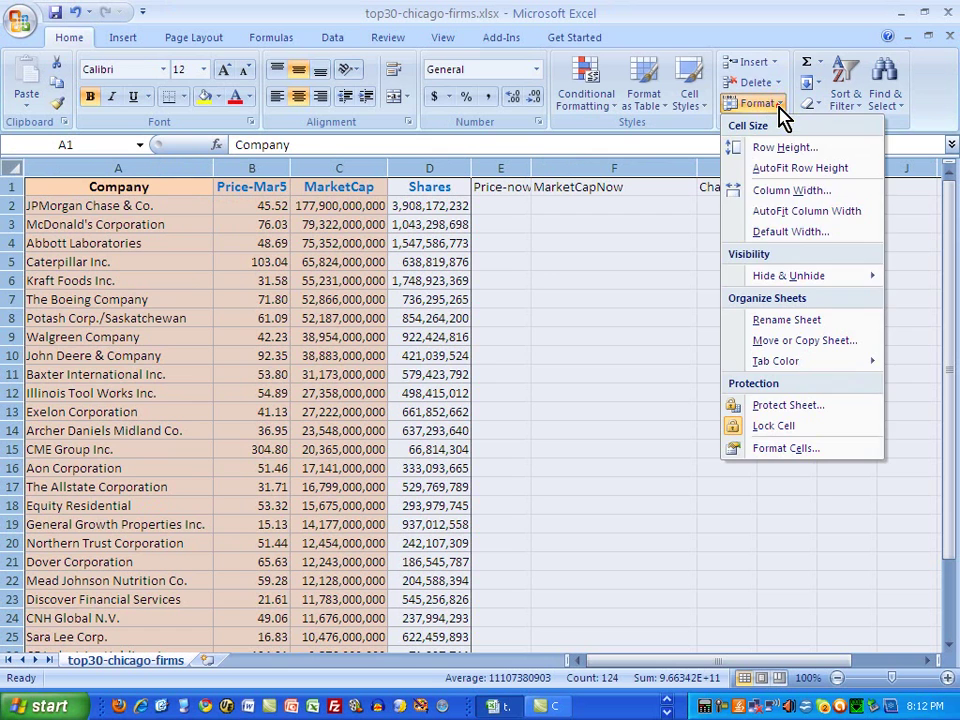
click(776, 214)
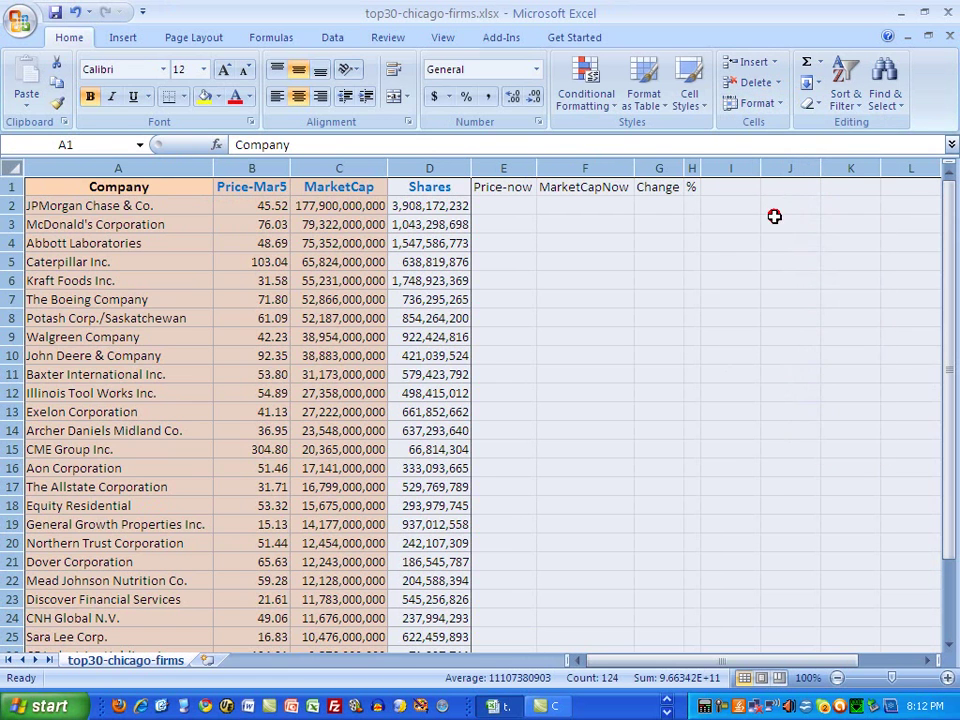
click(782, 243)
drag(700, 168, 762, 168)
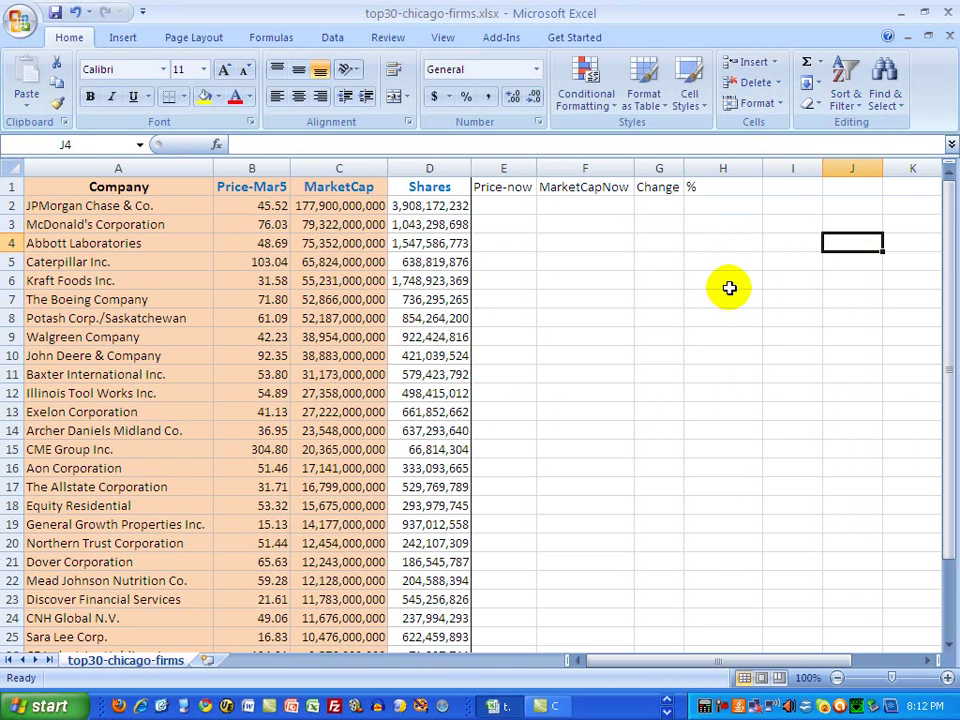
click(771, 261)
Step: Format the new headers in E1:H1 as bold red text
drag(514, 186, 691, 170)
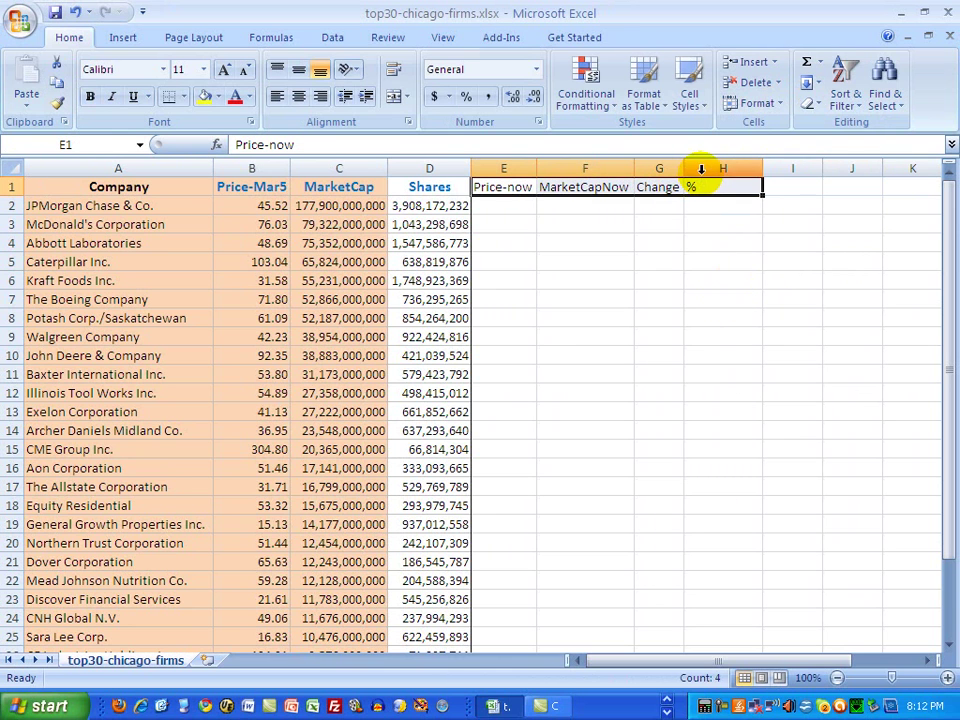
click(251, 96)
click(258, 265)
click(92, 98)
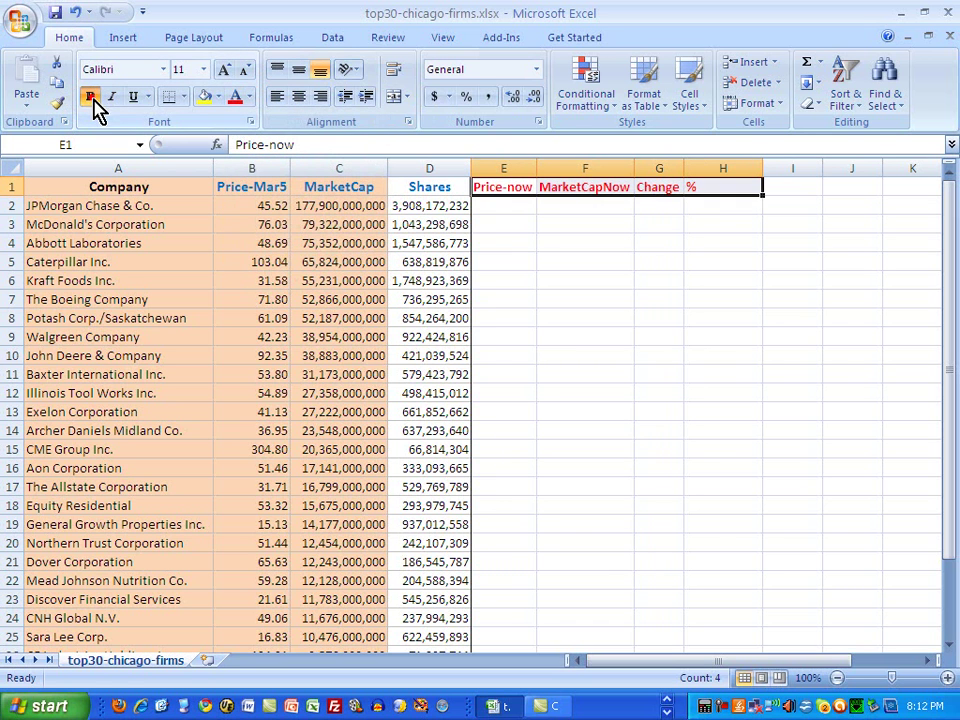
click(585, 224)
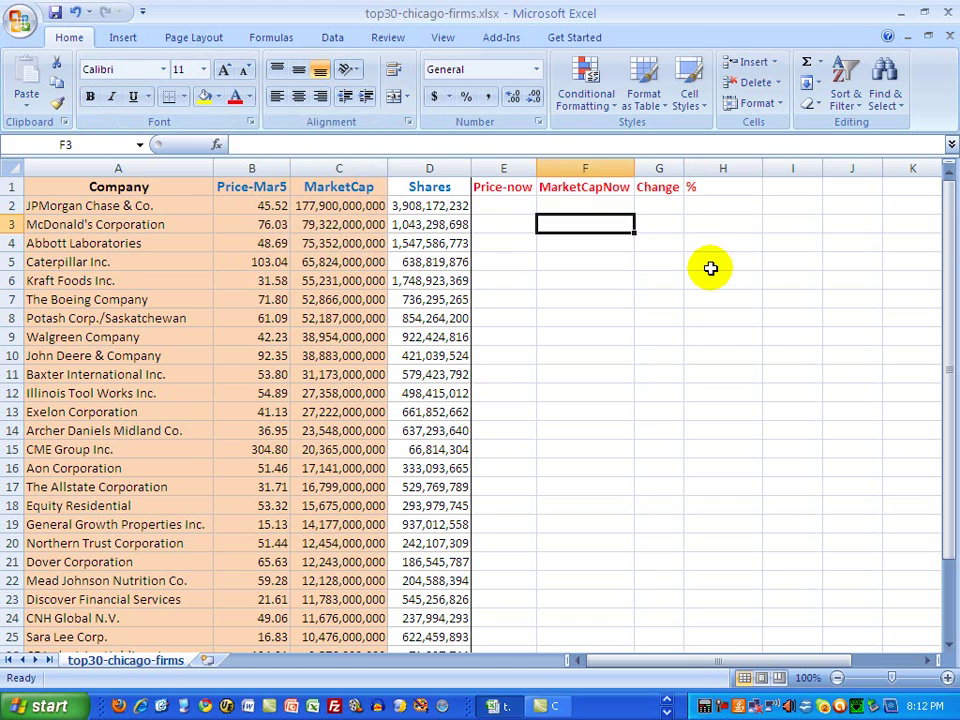
Step: Fill the header cells A1:H1 with light gray
drag(107, 188, 705, 168)
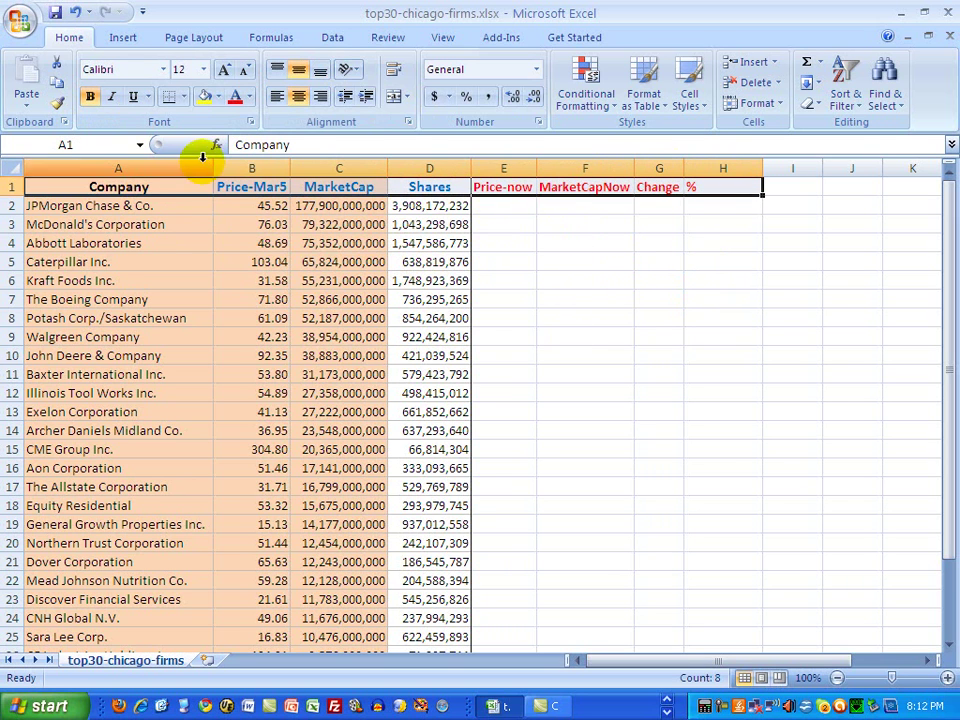
click(219, 97)
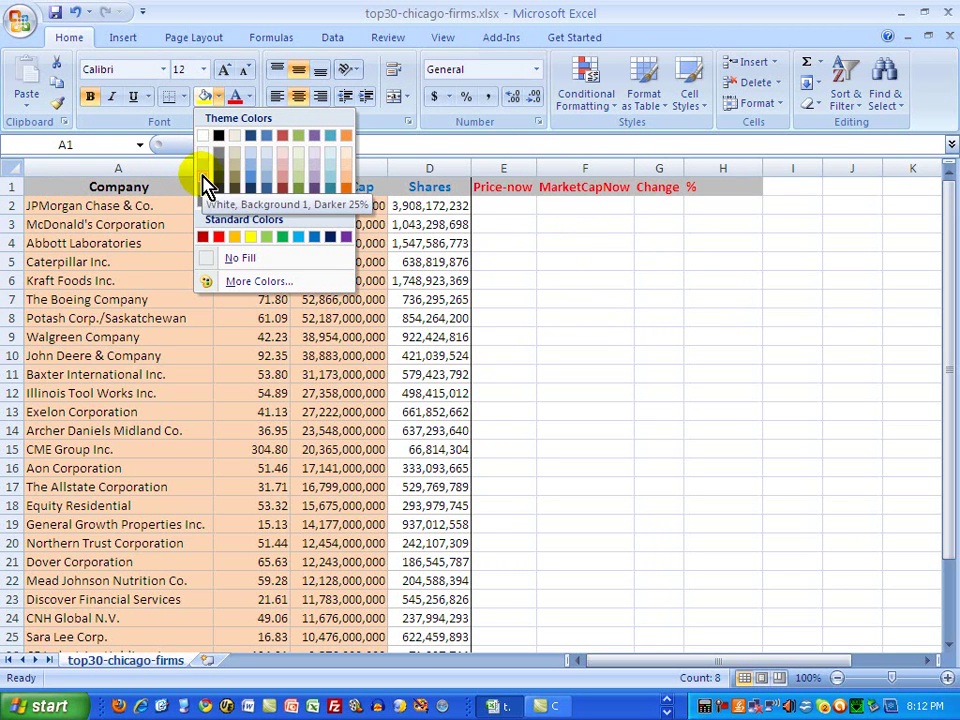
click(700, 242)
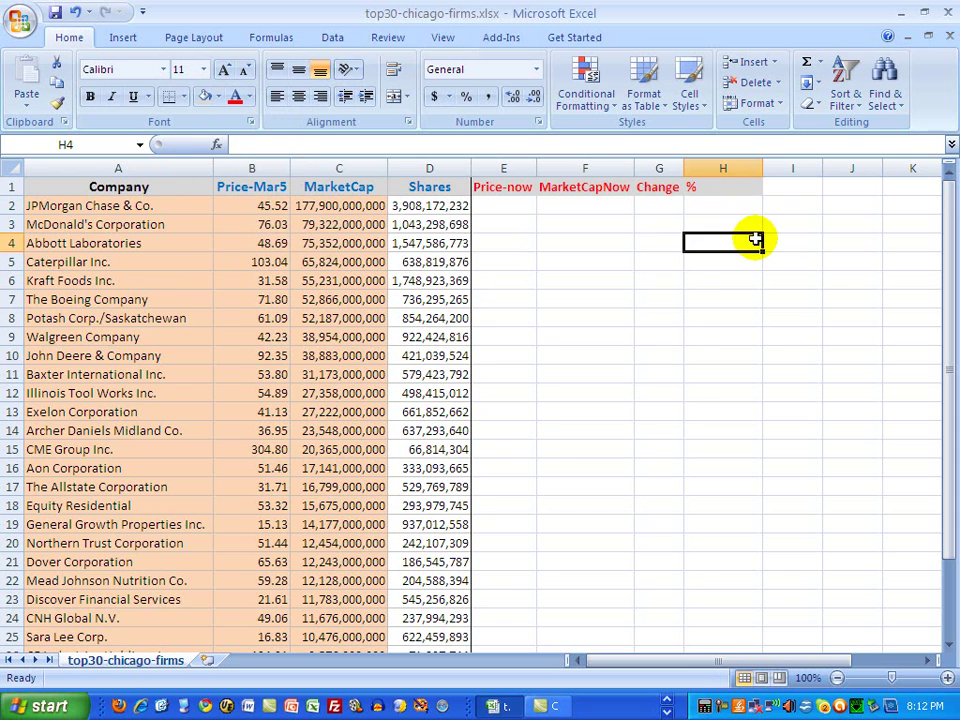
click(677, 302)
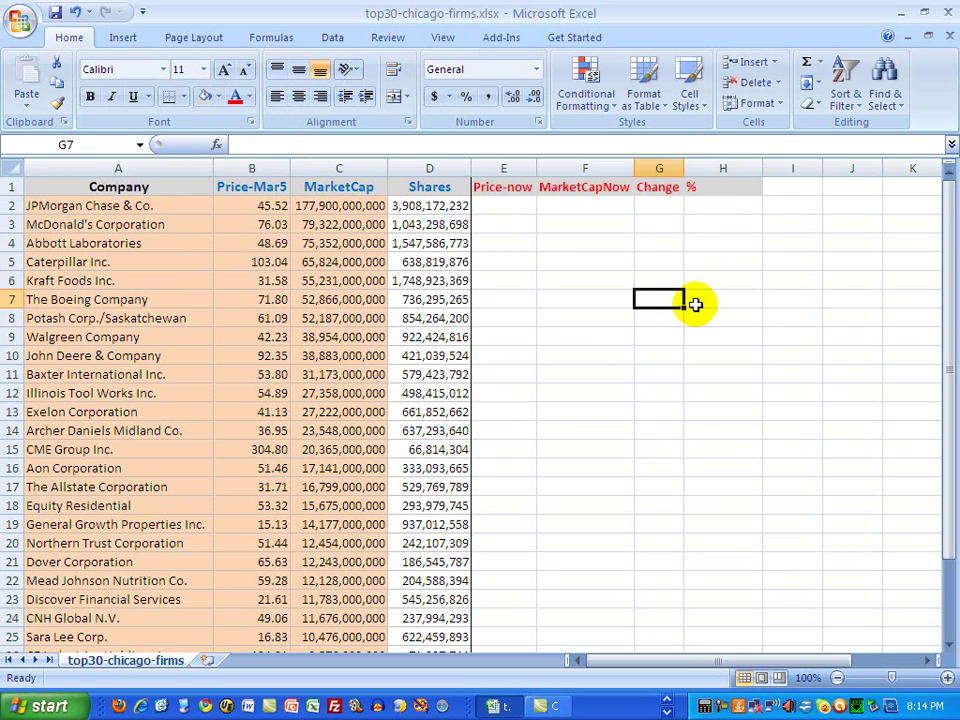
click(13, 205)
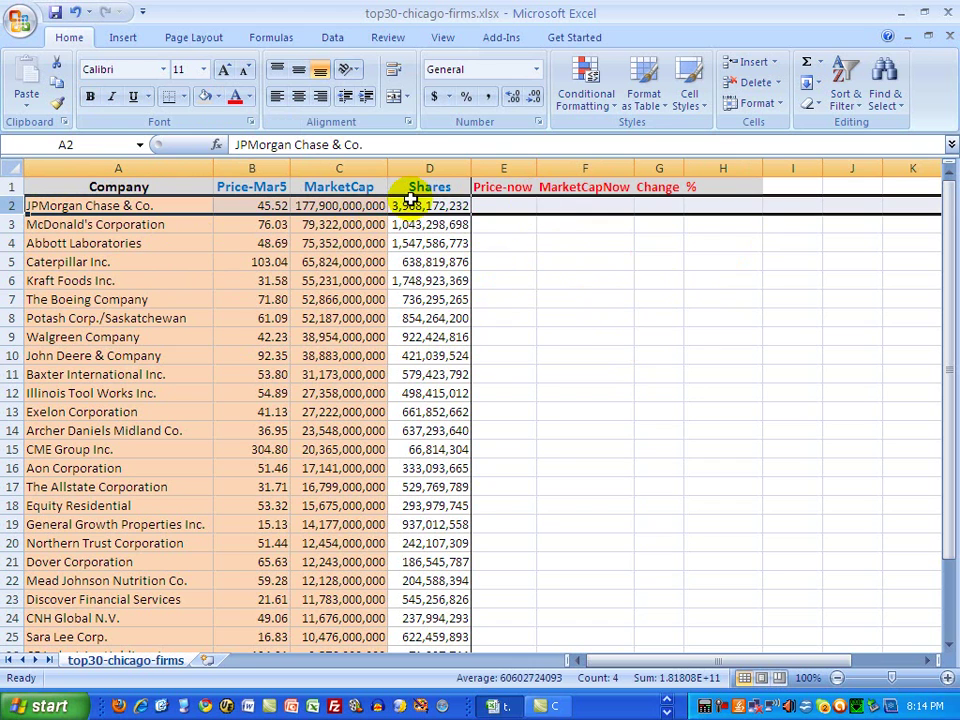
click(650, 268)
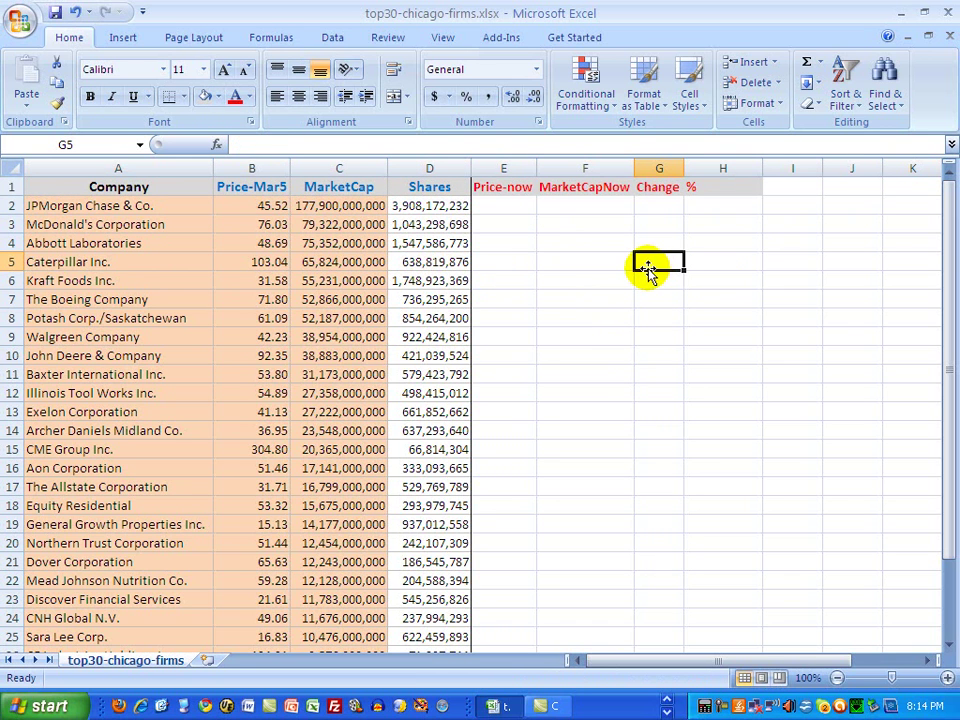
click(640, 205)
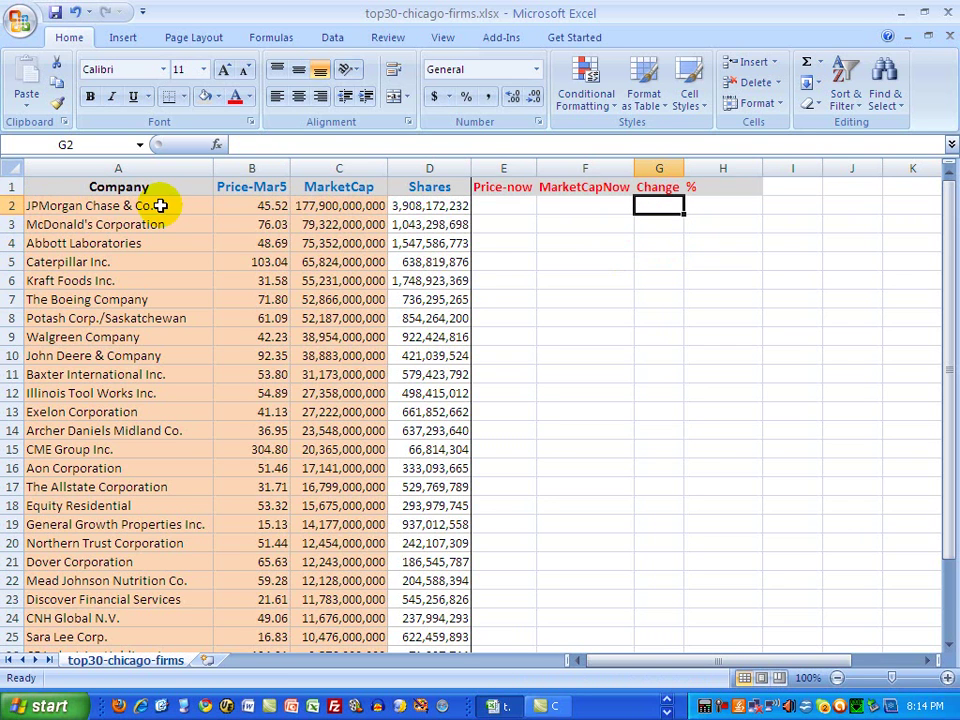
click(681, 278)
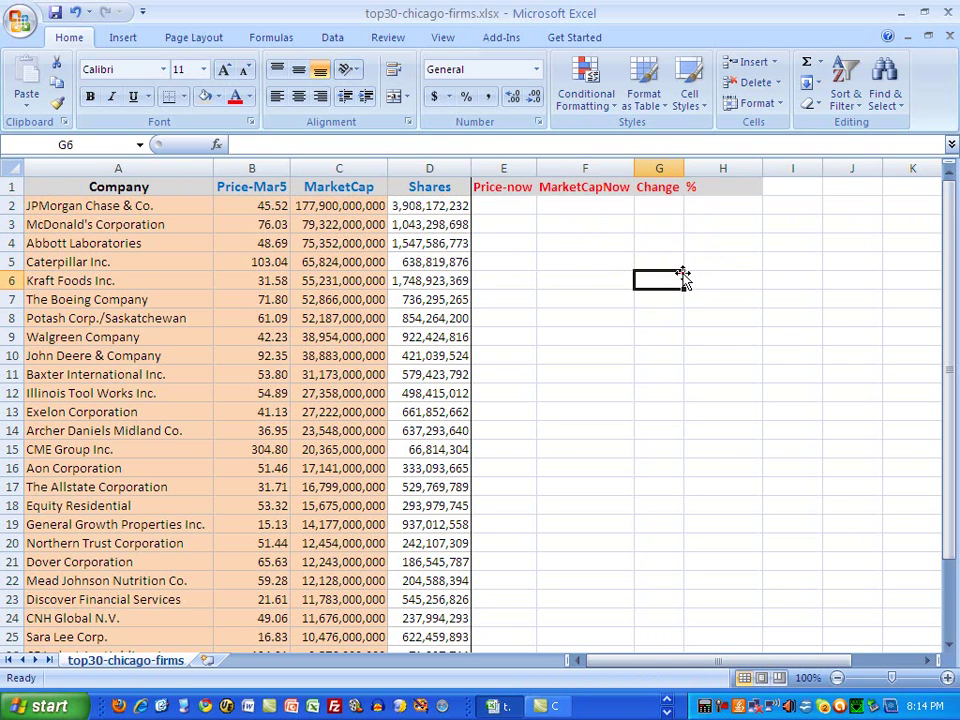
Step: Insert two blank sheet rows between the header row and the JPMorgan Chase & Co. row
click(12, 205)
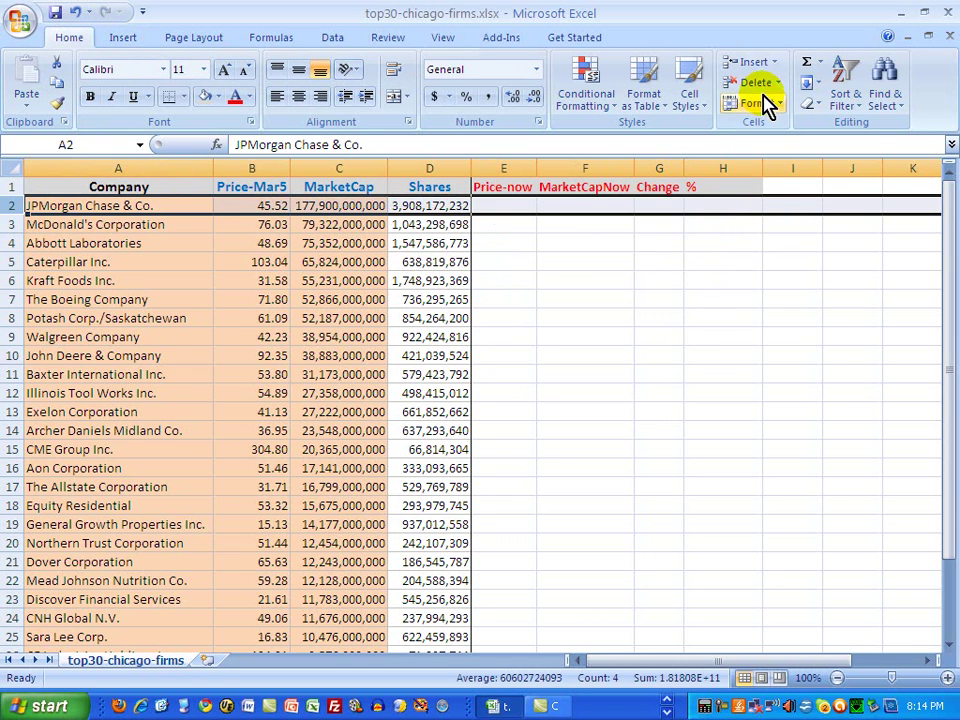
click(777, 63)
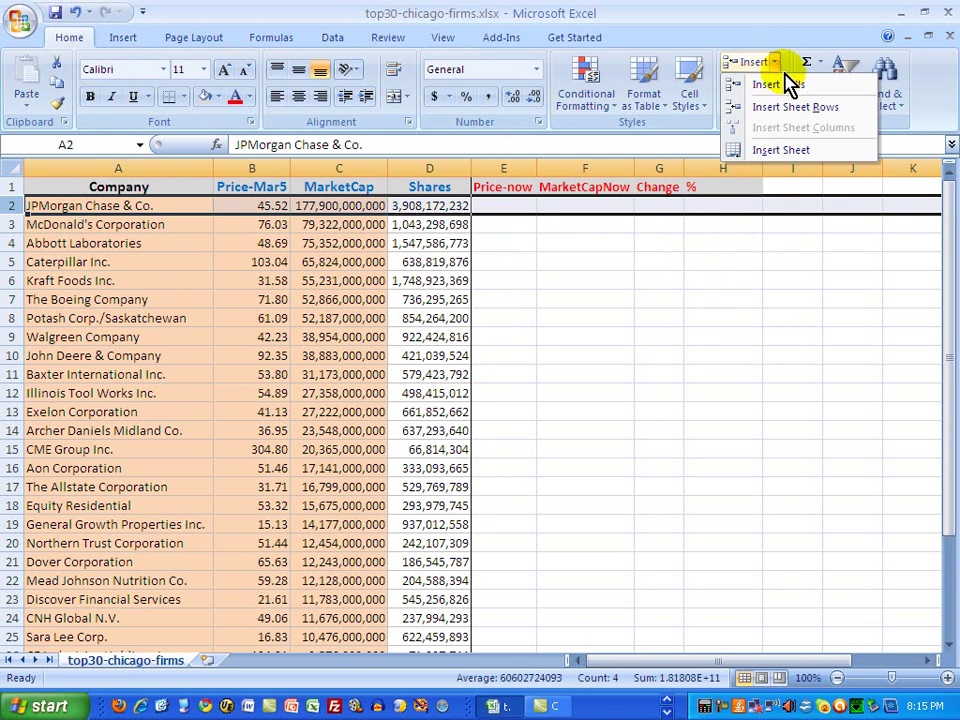
click(797, 108)
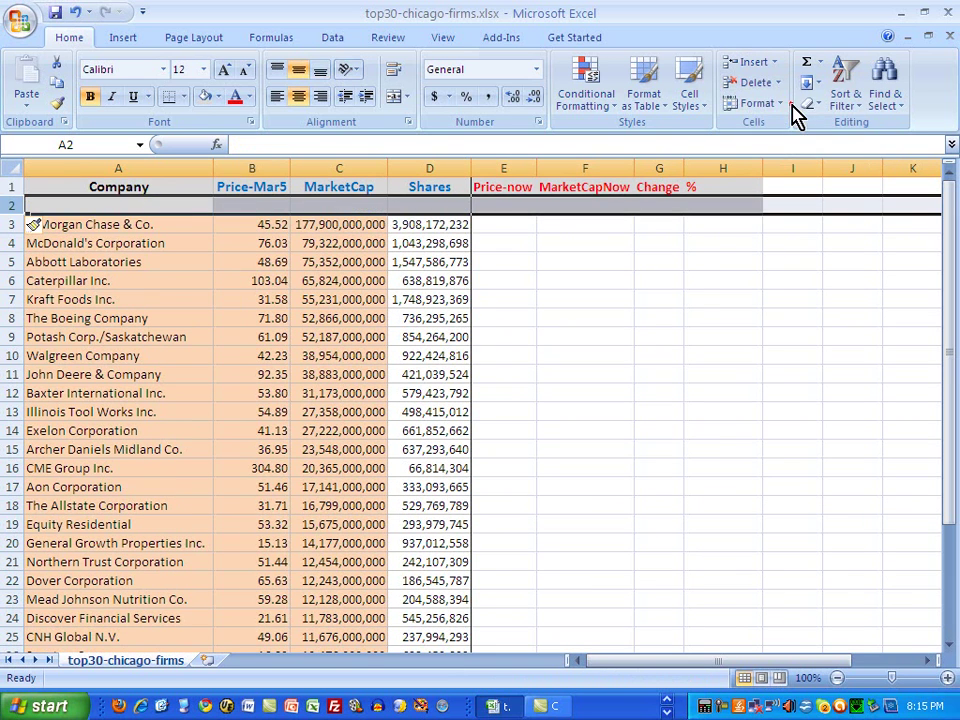
click(695, 287)
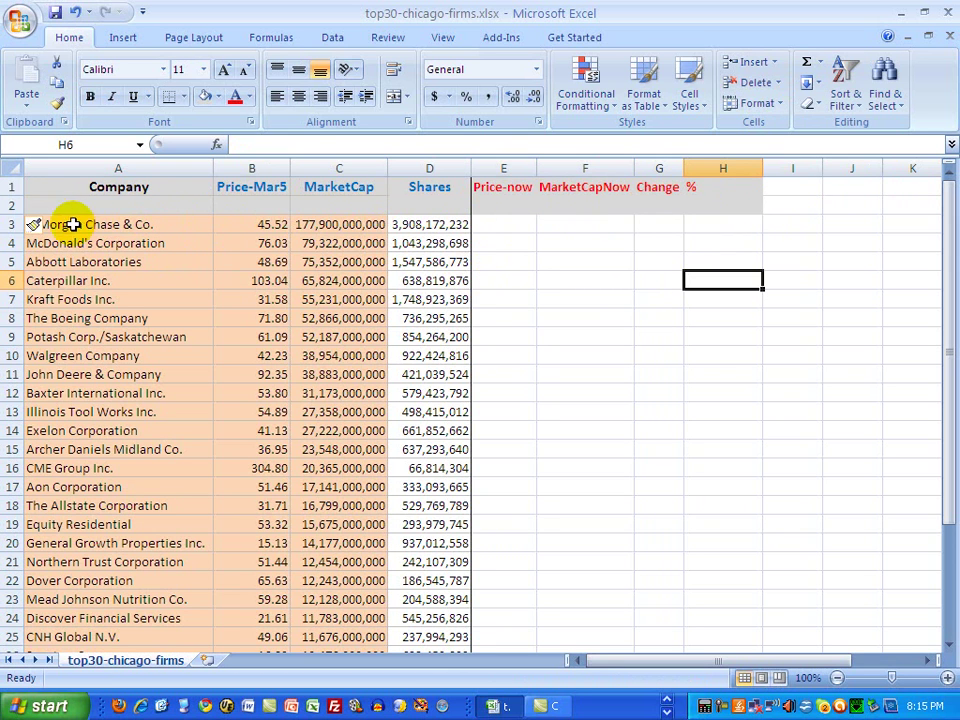
click(12, 205)
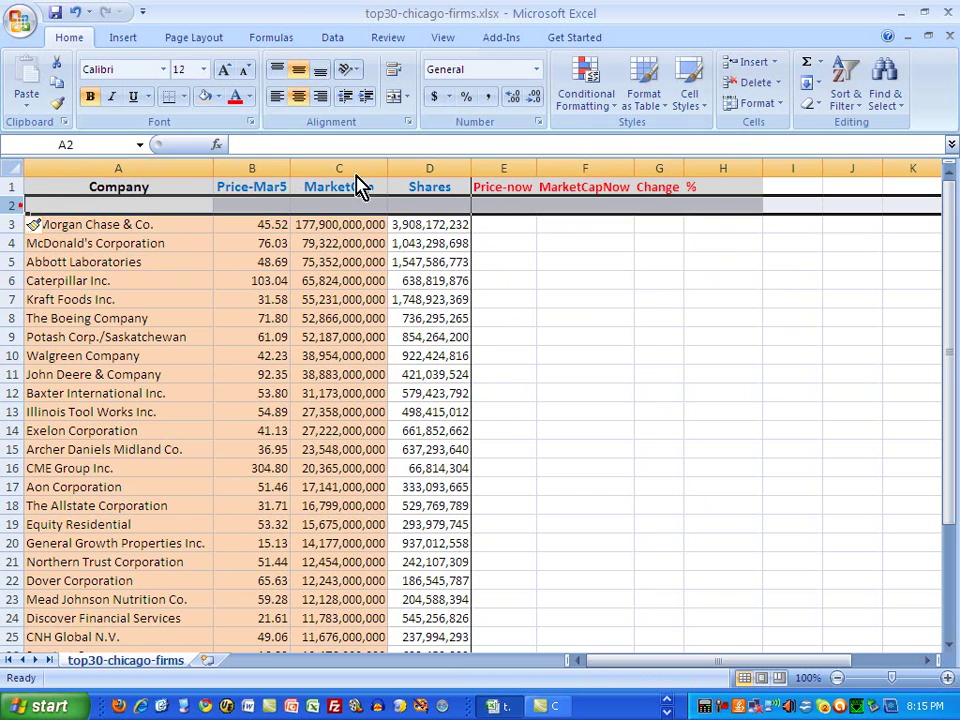
click(776, 64)
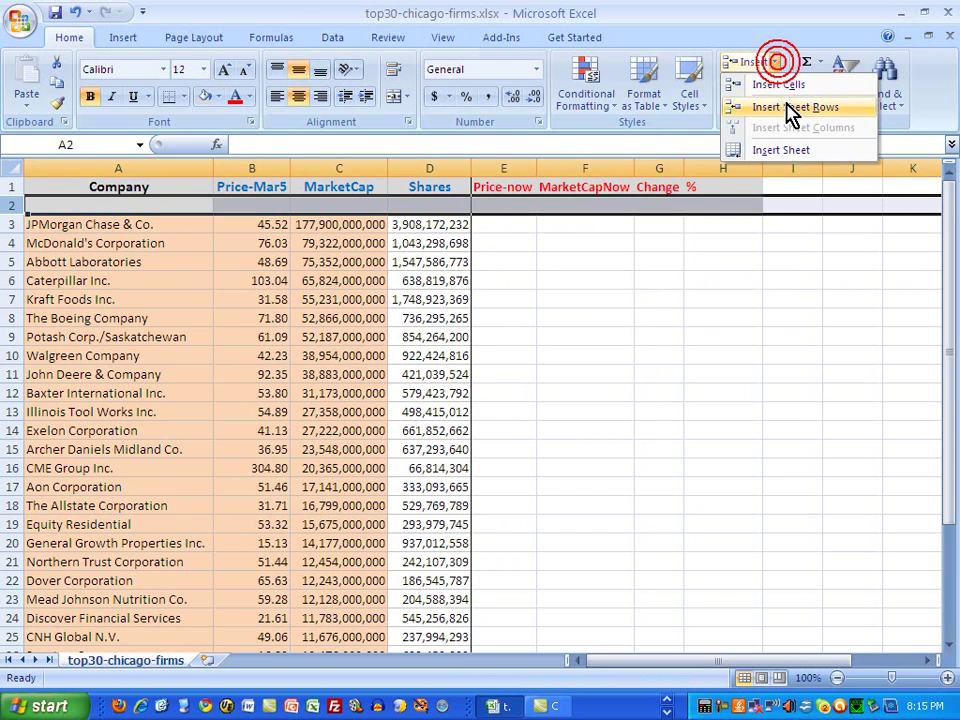
click(793, 107)
click(730, 335)
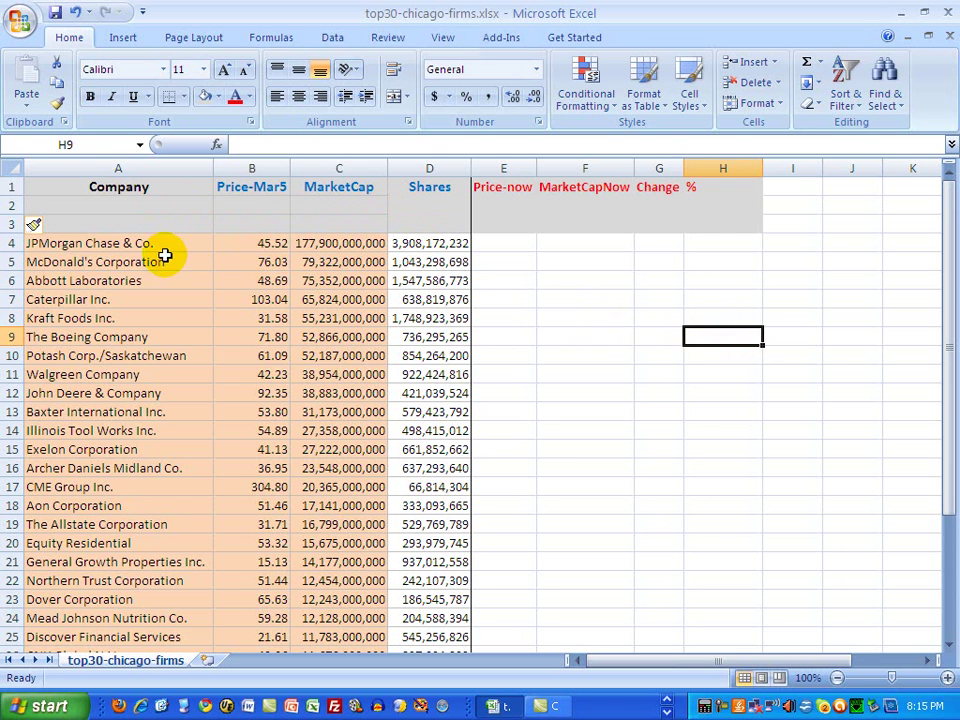
Step: Copy the formatting of the JPMorgan Chase & Co. cell A4 onto the blank cells A2:D3 with Format Painter
click(133, 243)
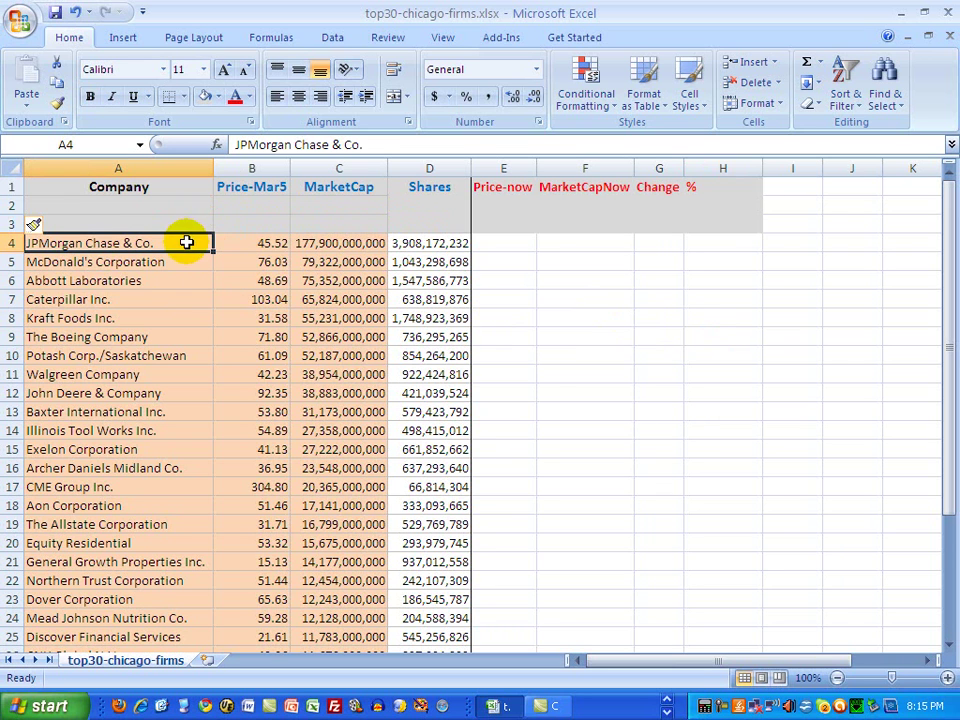
click(57, 103)
mouse_move(86, 203)
mouse_down()
mouse_move(422, 213)
mouse_move(426, 222)
mouse_up()
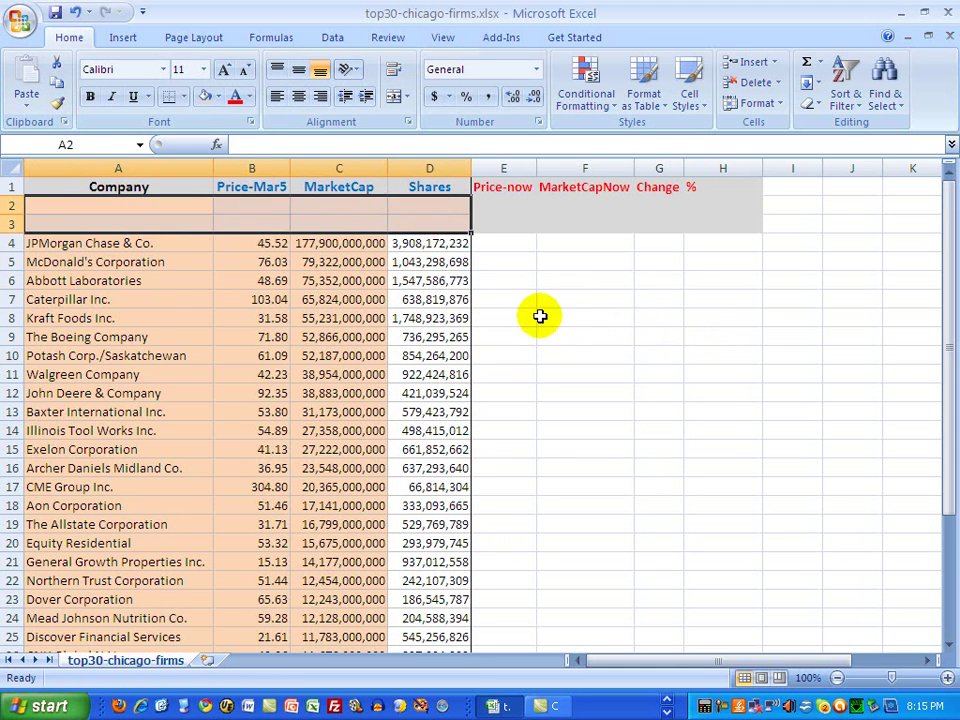
click(542, 315)
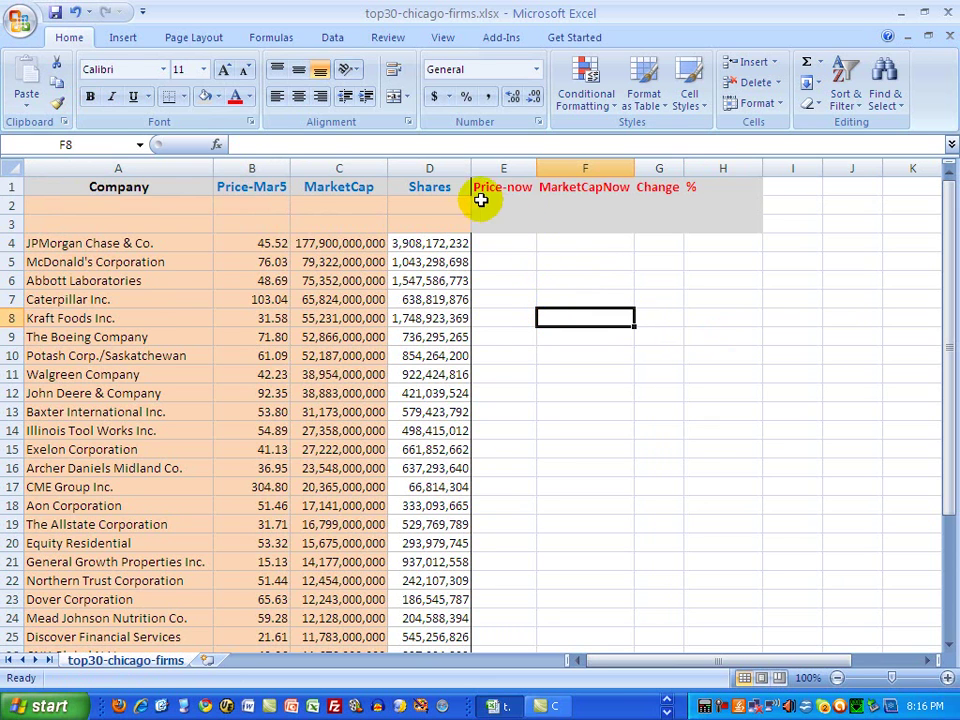
Step: Copy the plain formatting of cell F4 onto the gray blank cells E2:H3 with Format Painter
click(562, 243)
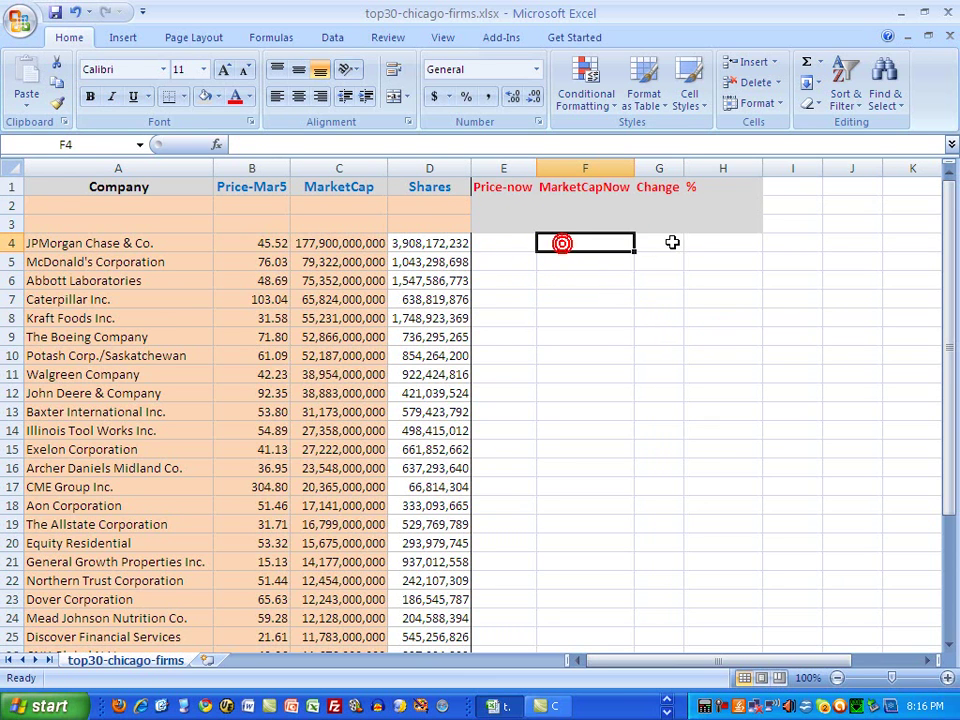
click(58, 103)
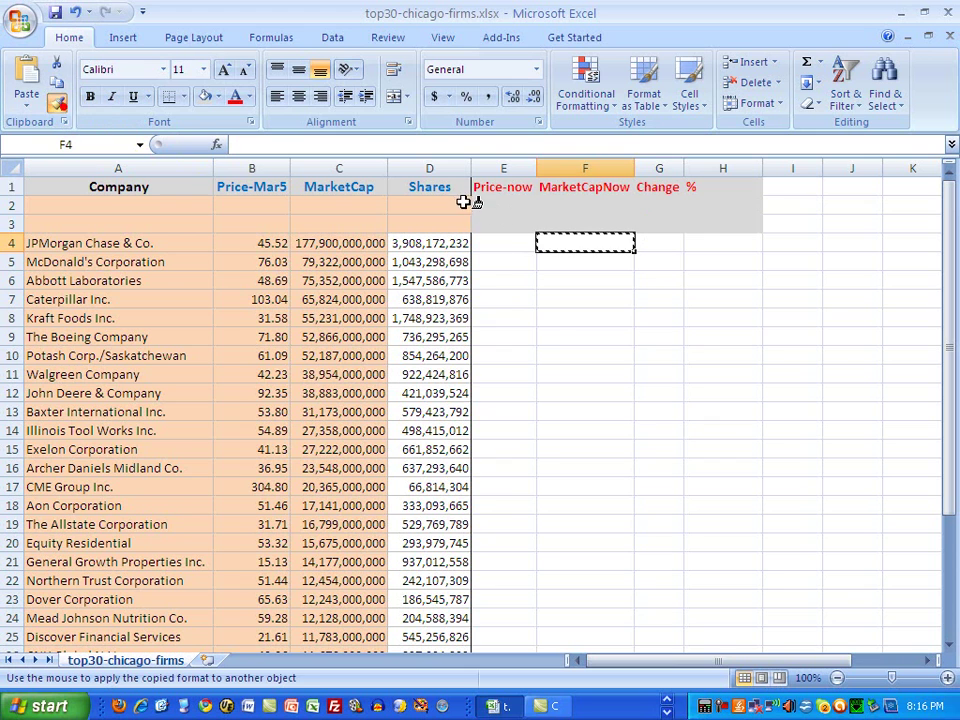
drag(482, 204, 717, 203)
click(739, 275)
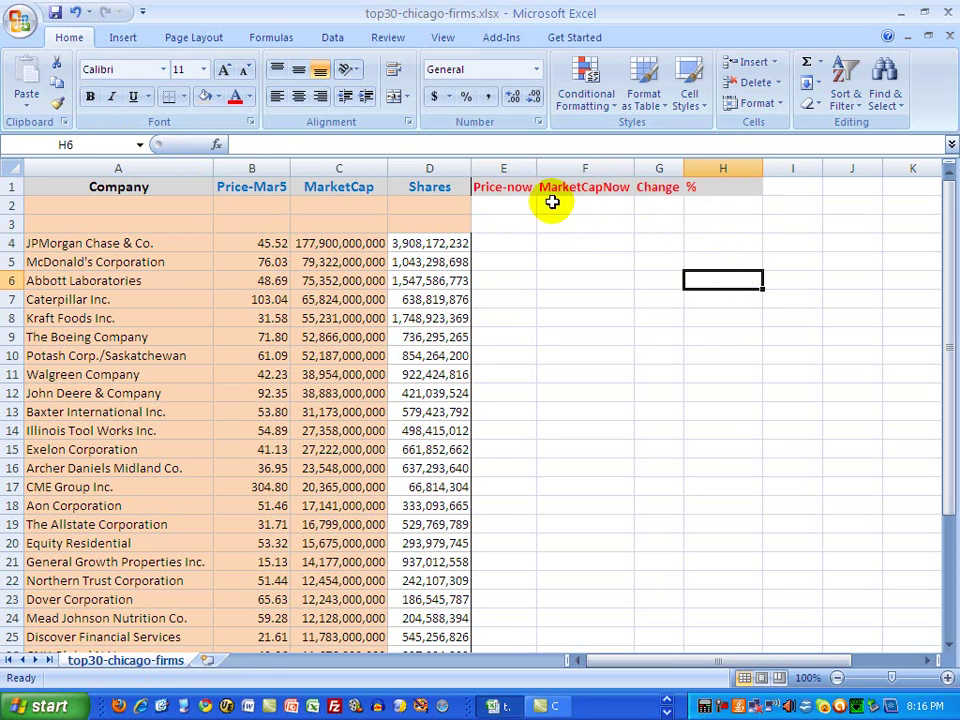
Step: Center the header labels in cells E1:H1, from Price-now through %
click(505, 188)
drag(648, 187, 709, 188)
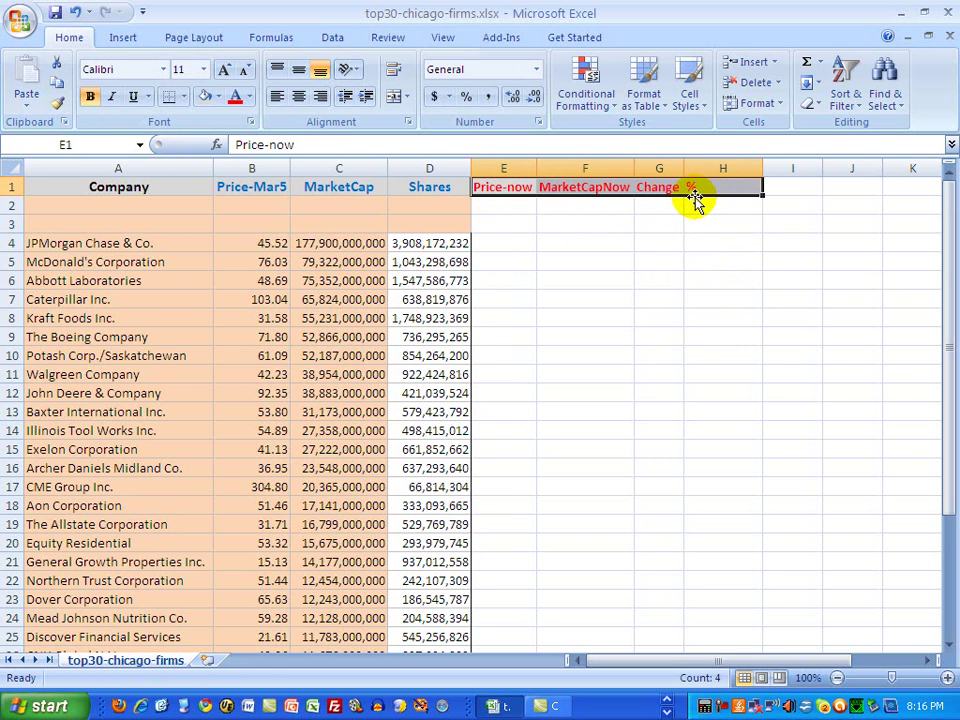
click(299, 96)
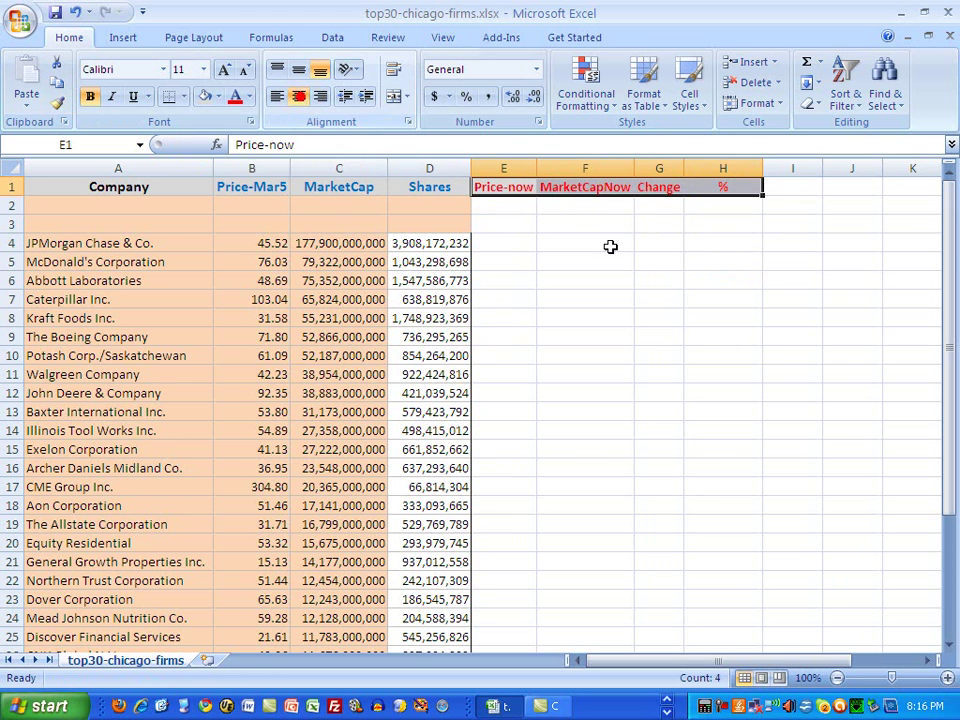
click(663, 263)
drag(12, 205, 12, 224)
click(584, 313)
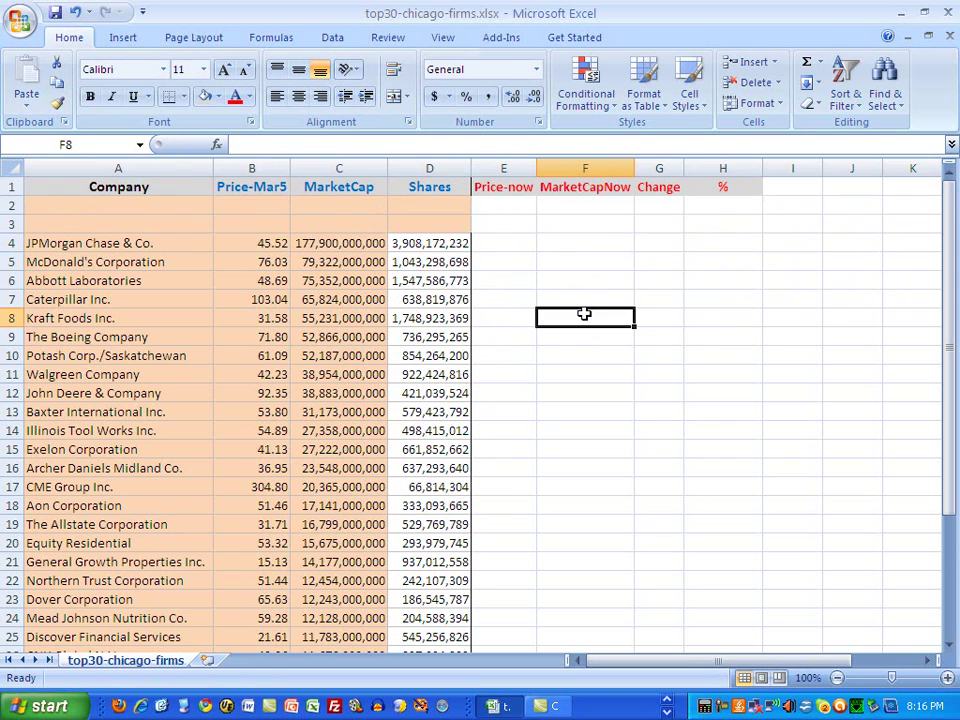
Step: Enter 7.85 as the current price of JPMorgan Chase & Co. in cell E4
click(496, 244)
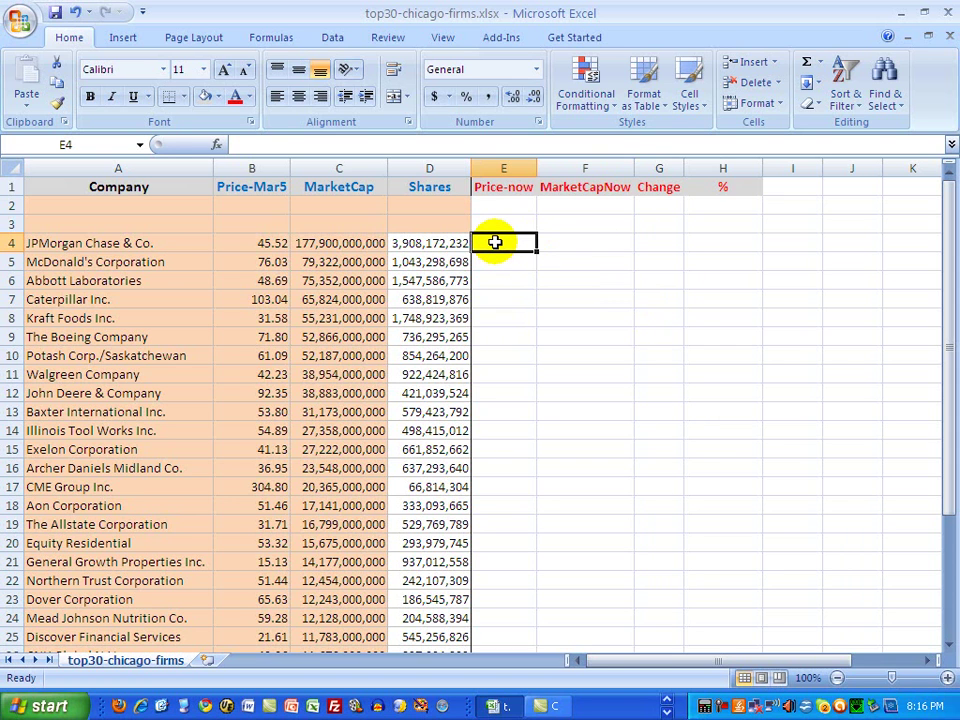
text(7)
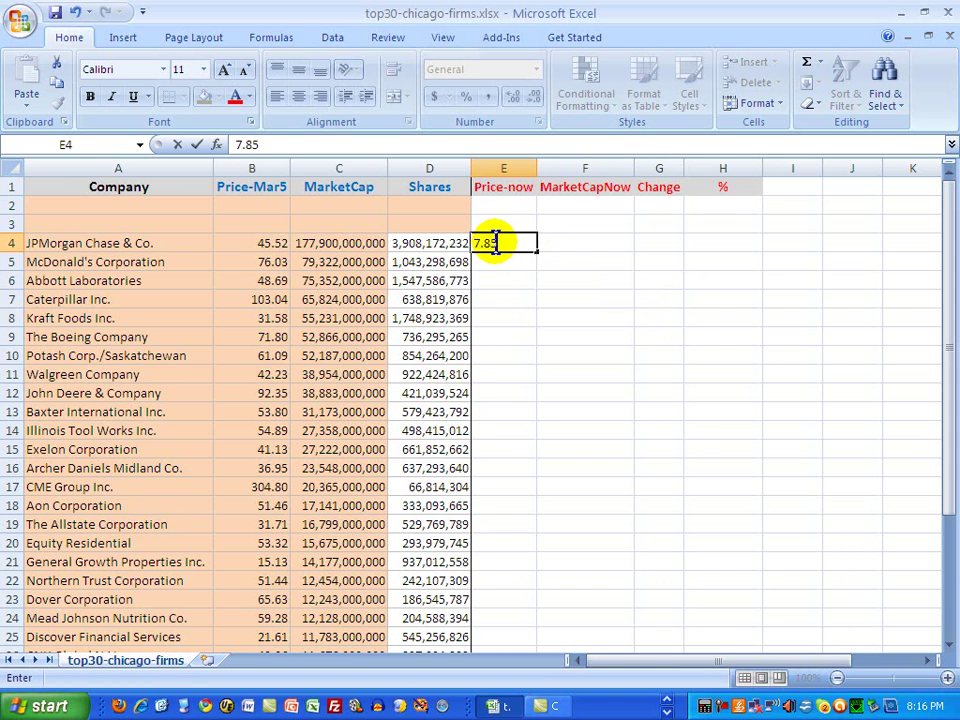
text(.85)
click(567, 313)
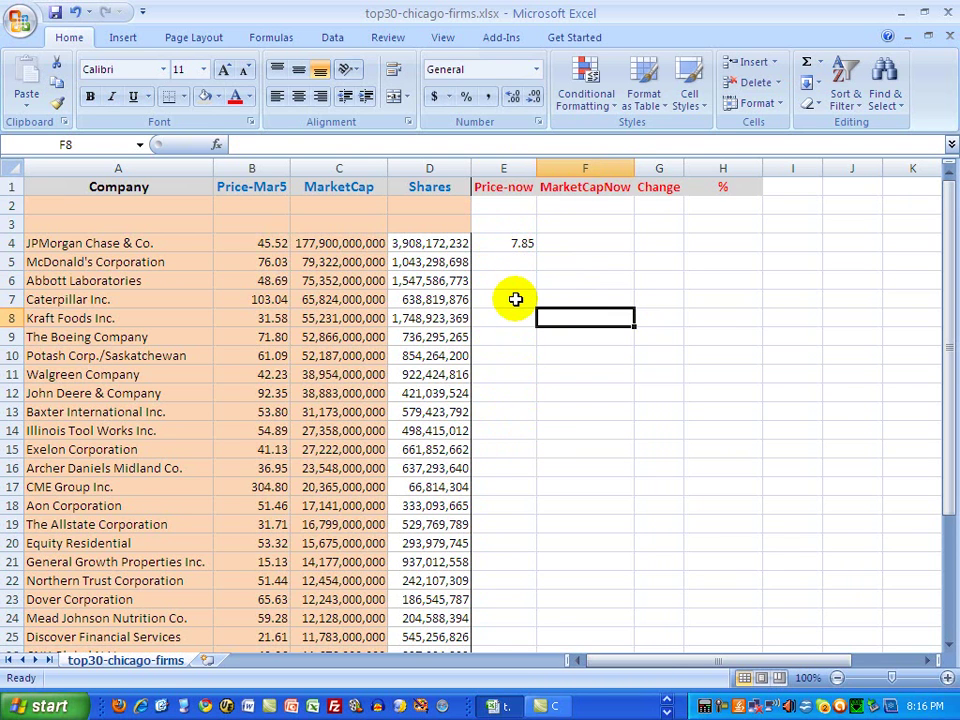
Step: Enter the formula =D4*E4 in cell F4 to calculate JPMorgan Chase & Co.'s current market cap
click(598, 244)
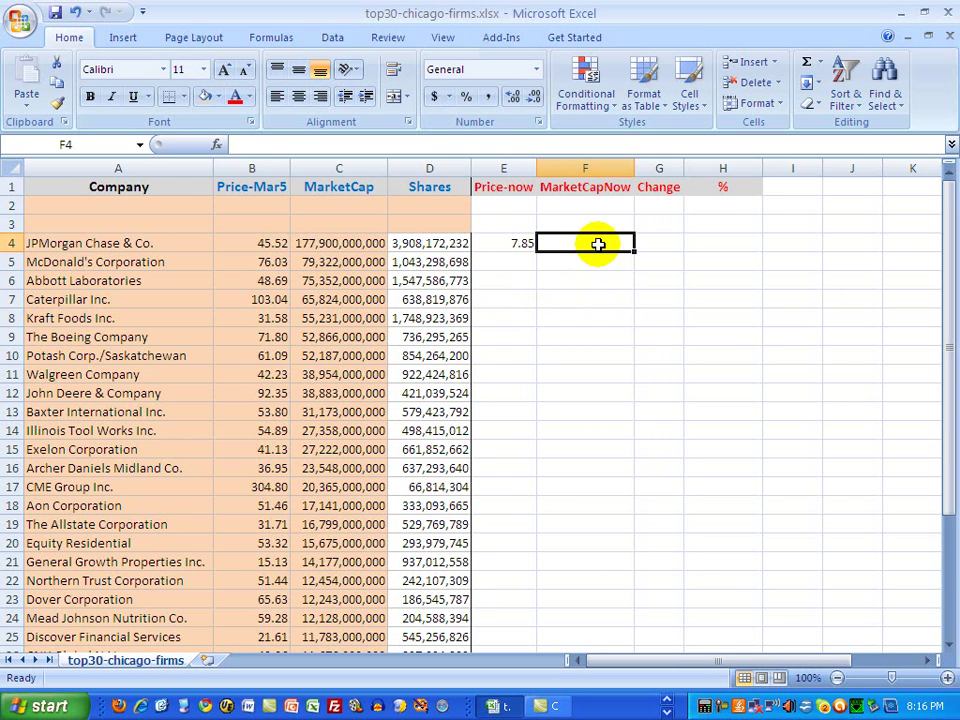
text(=d4)
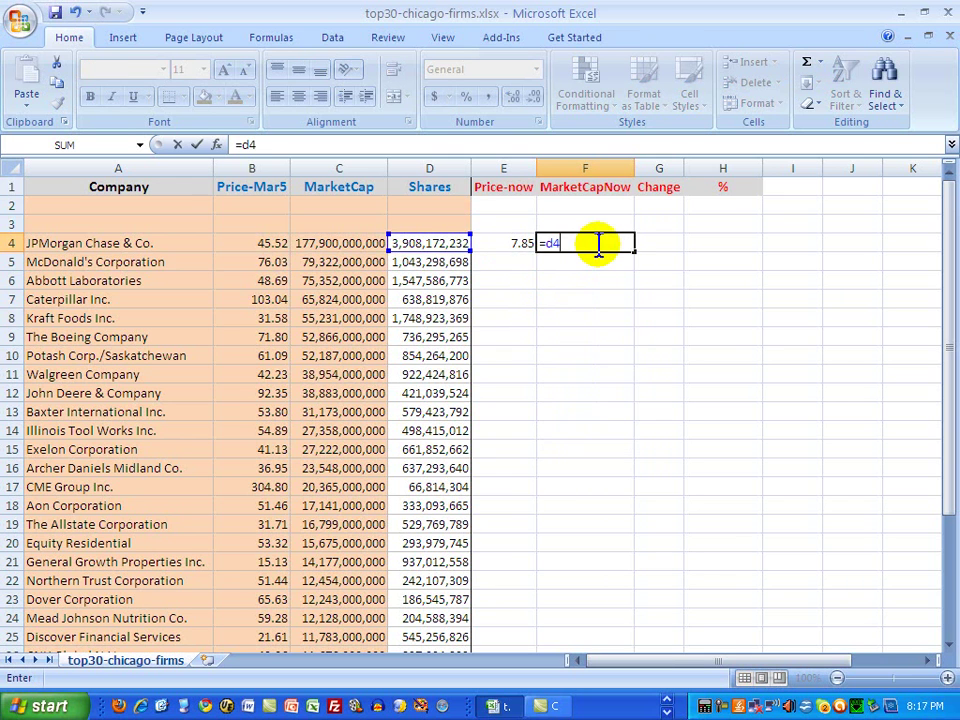
text(*e4)
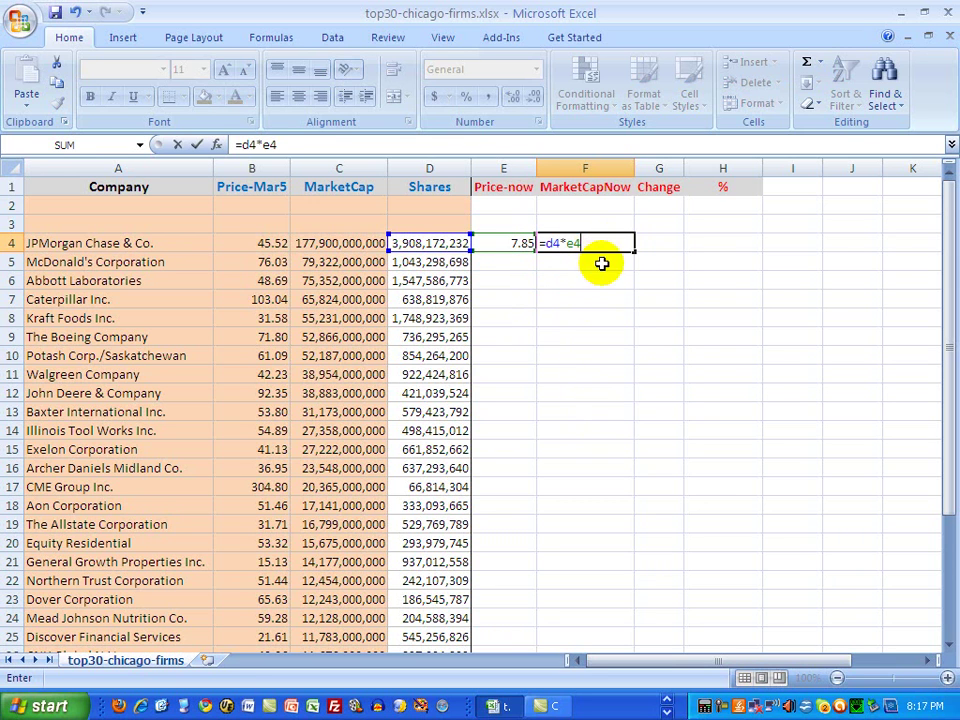
click(589, 298)
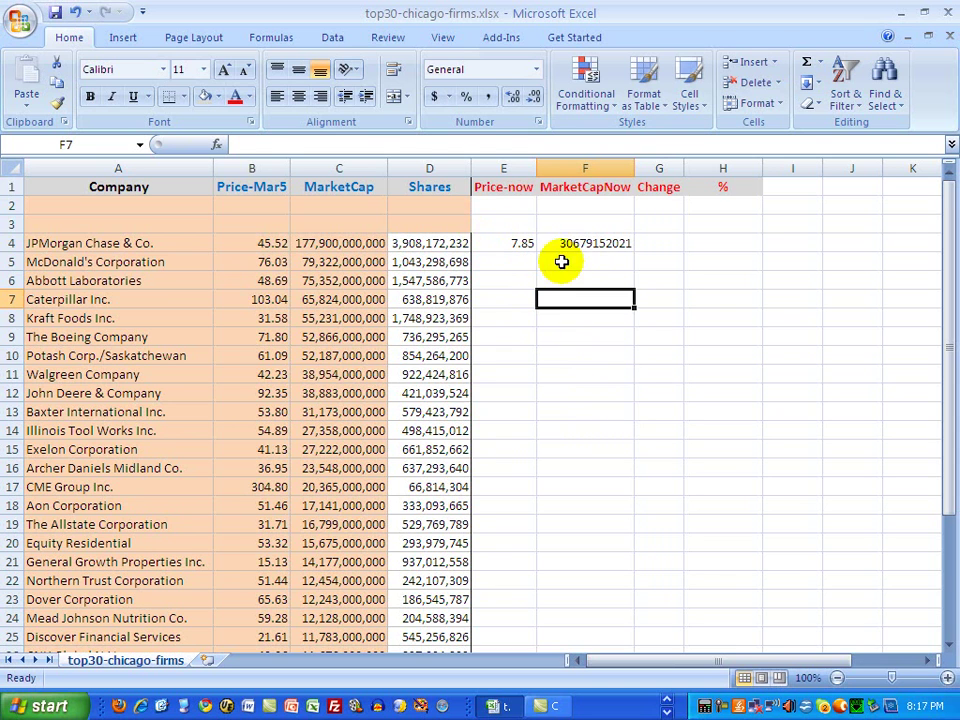
Step: Review the contents of cells D4 and E4 and the market cap formula in F4
click(409, 243)
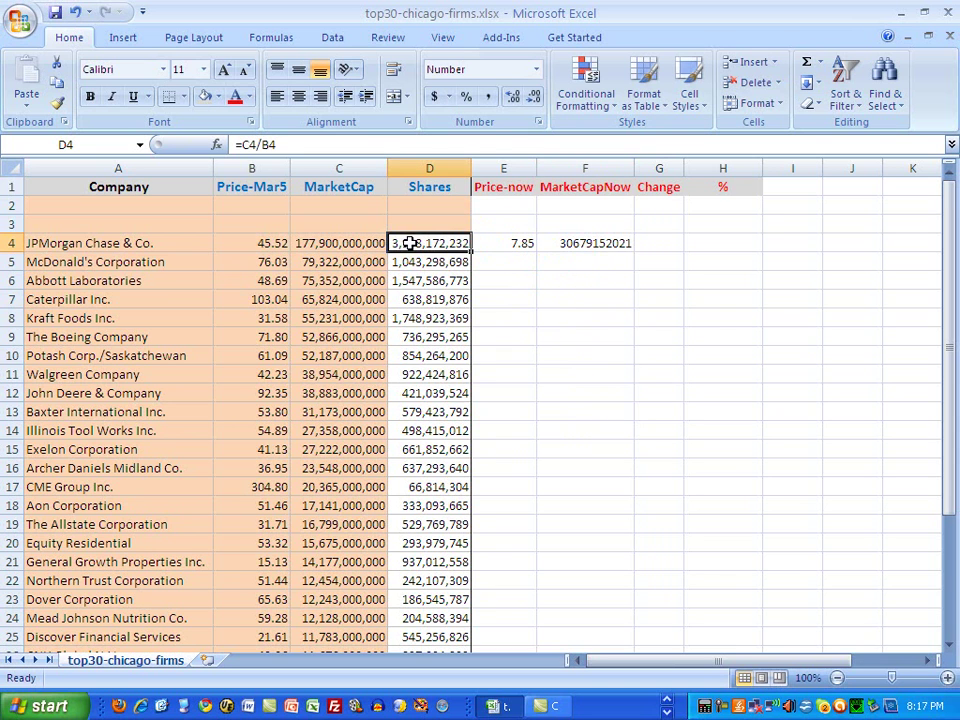
click(522, 243)
click(581, 246)
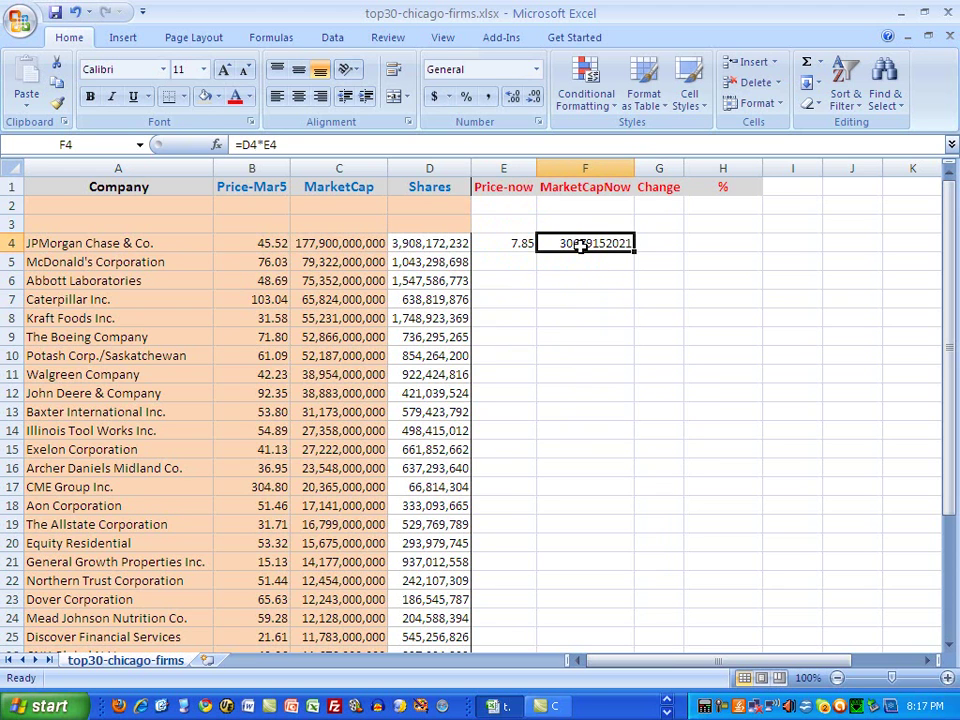
key(Down)
key(Down)
key(Down)
key(Down)
key(Down)
click(578, 242)
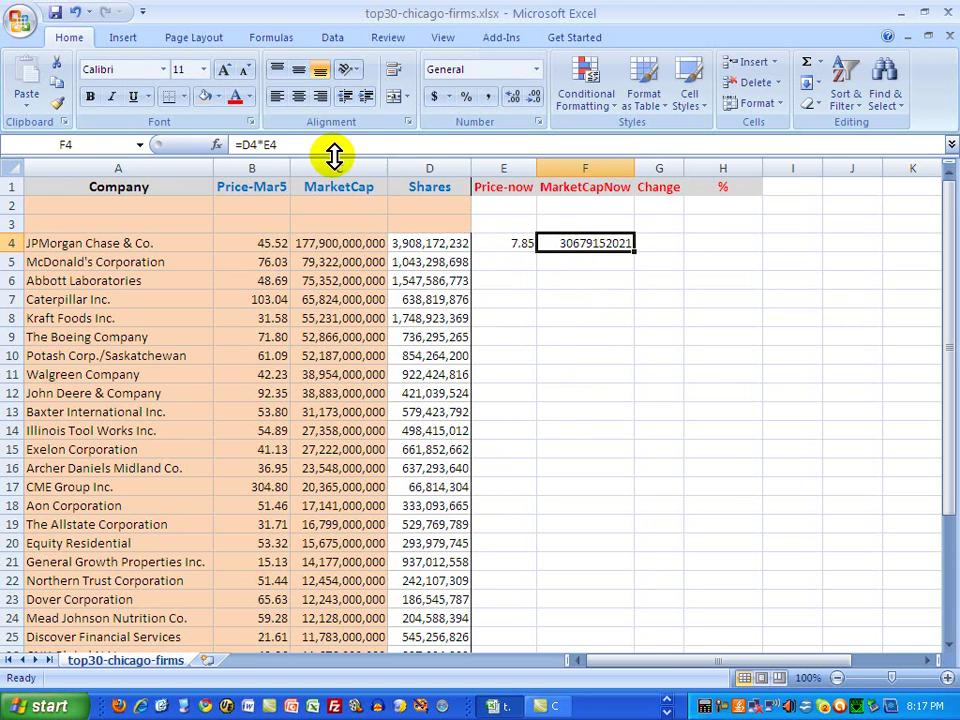
click(626, 296)
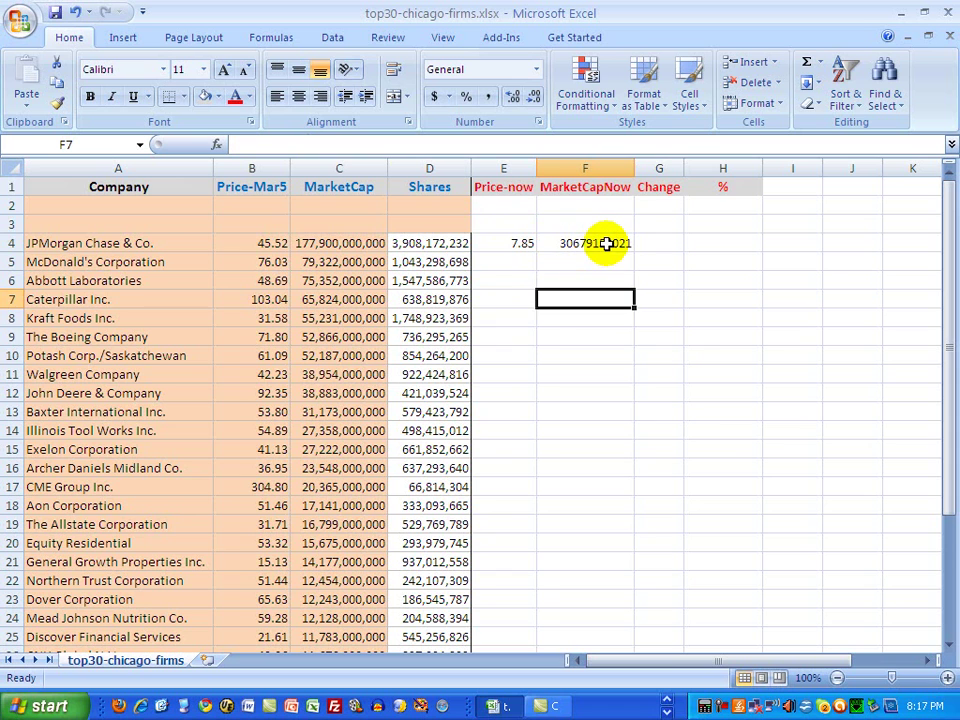
Step: Copy the formatting of the Shares cell D4 onto the blank cells D2:D3 and the market cap cell F4 with Format Painter
key(Right)
key(Down)
key(Down)
key(Down)
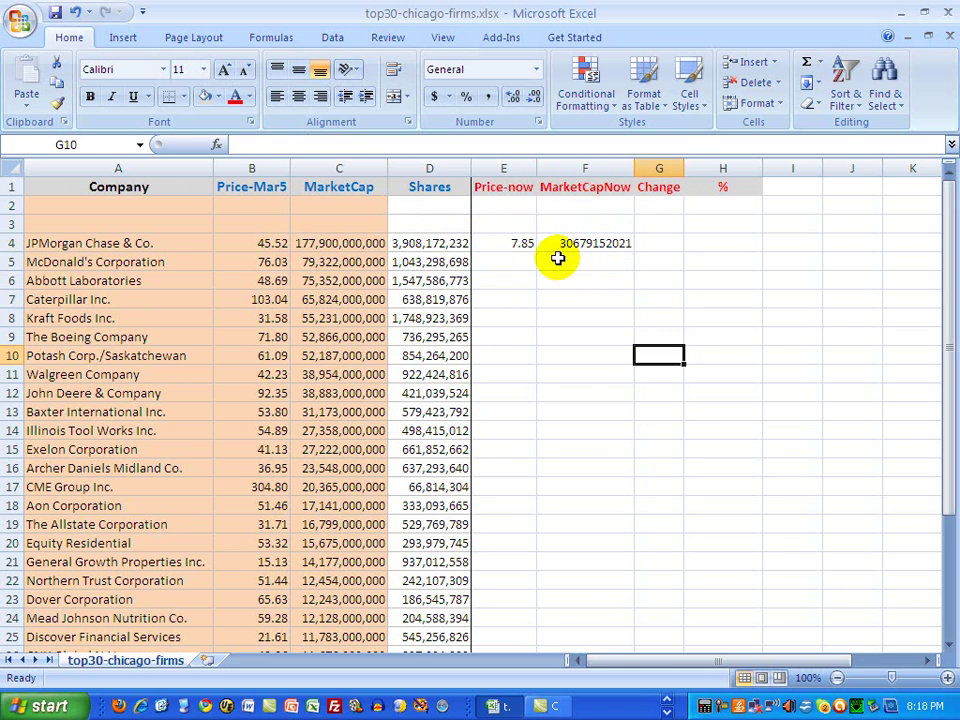
click(432, 248)
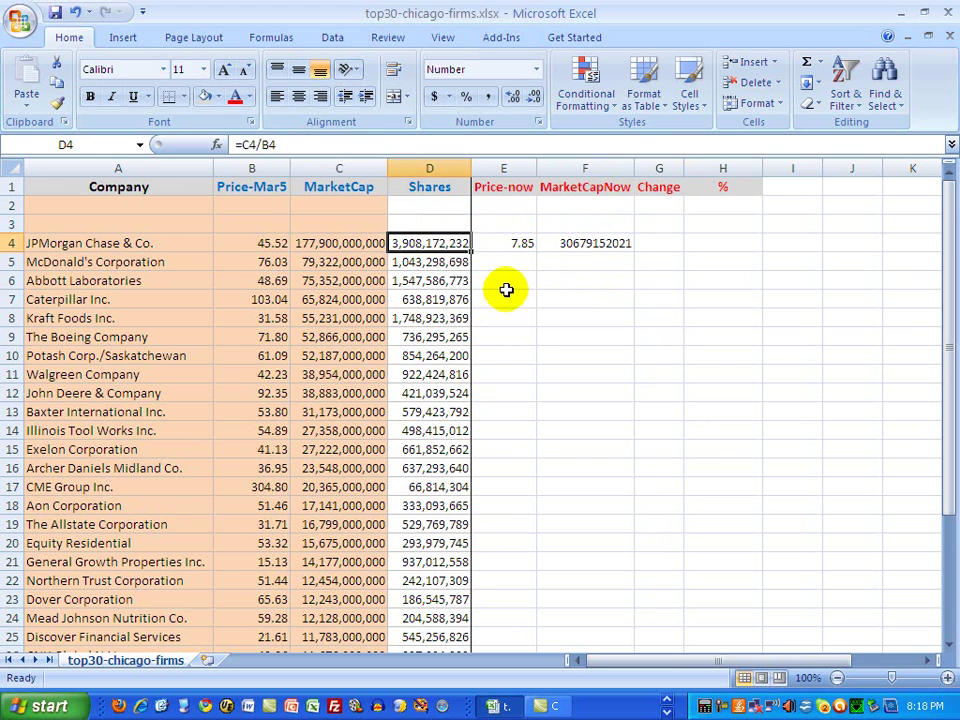
click(603, 243)
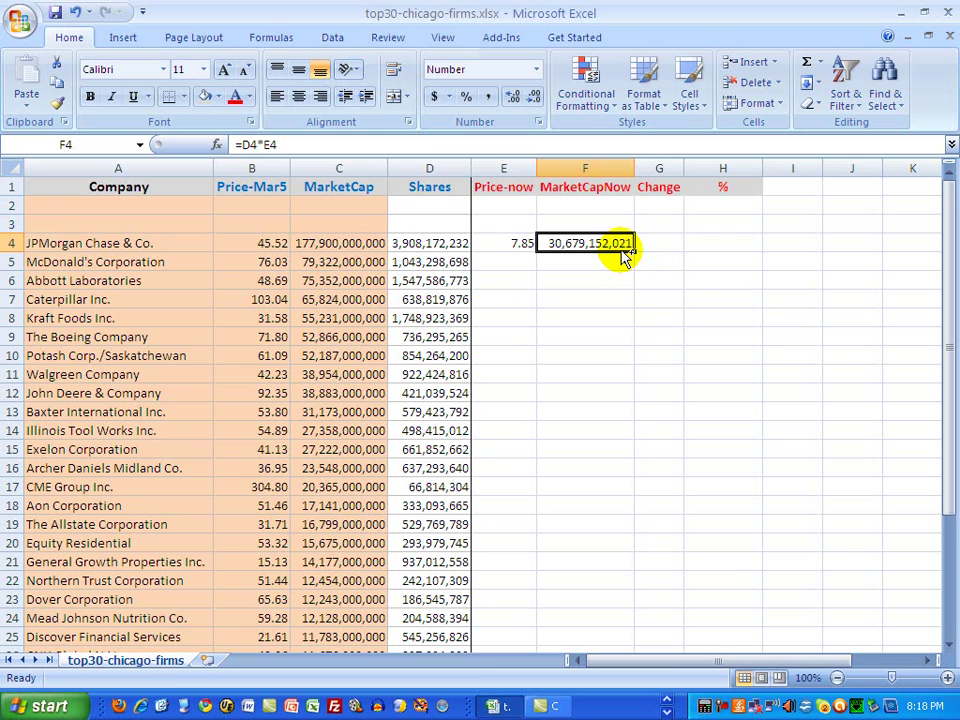
Step: Copy the market cap formula from F4 into F5 for McDonald's Corporation and compare the cell references of both formulas
key(ctrl+c)
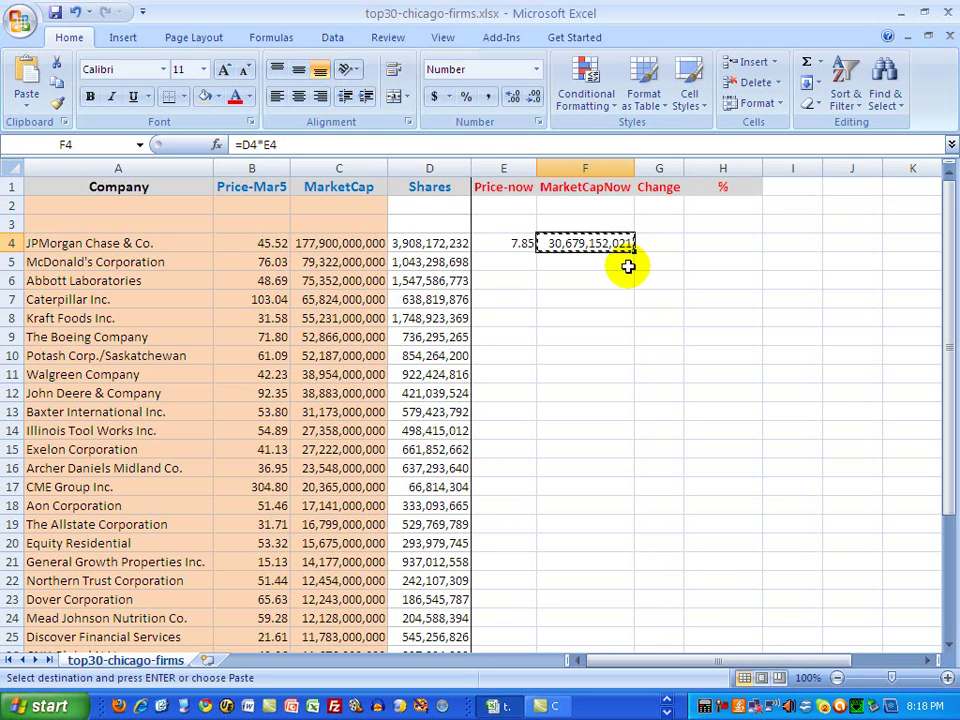
click(627, 266)
key(ctrl+v)
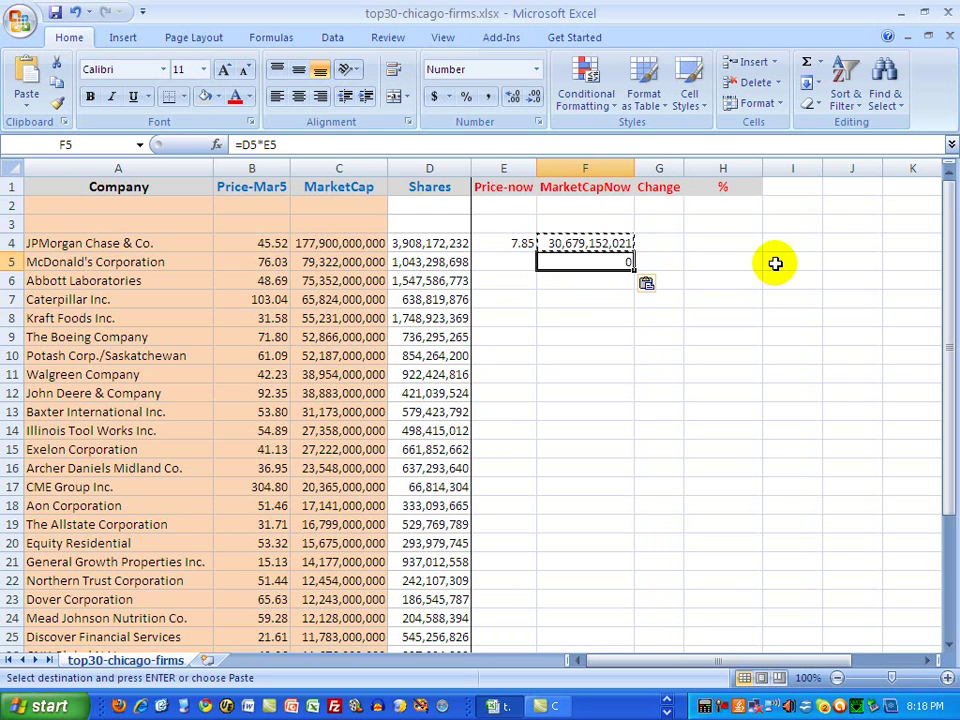
click(719, 317)
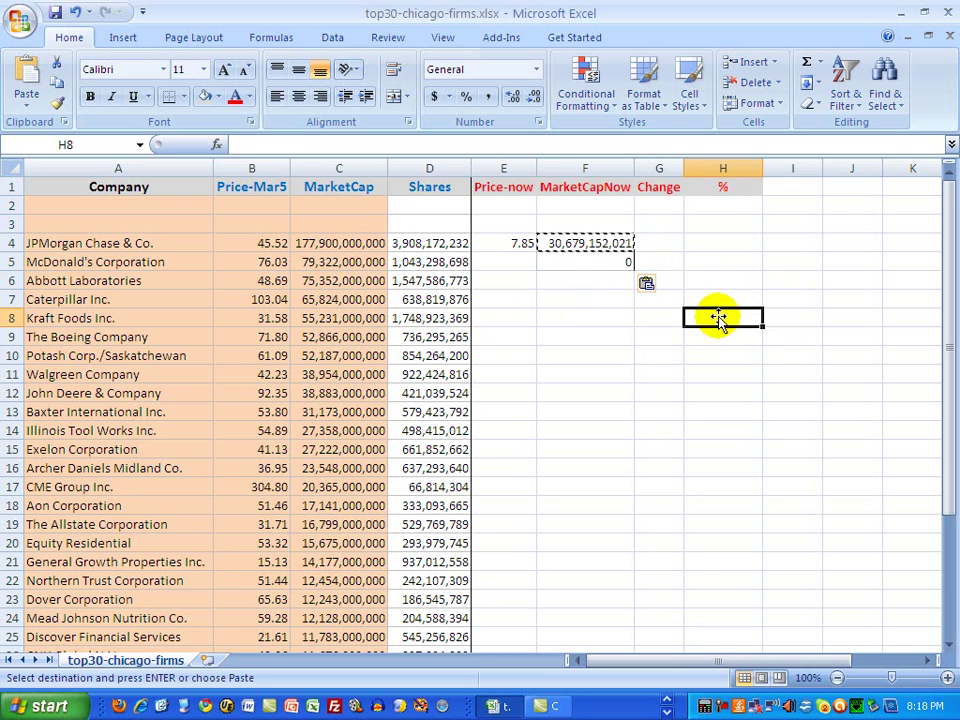
click(599, 263)
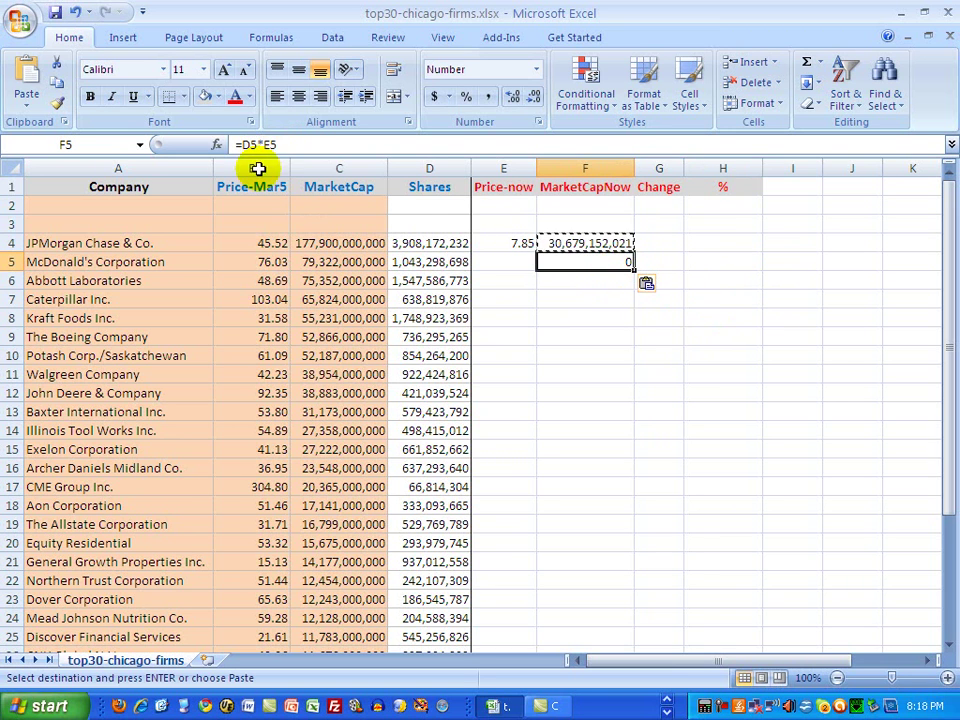
click(694, 282)
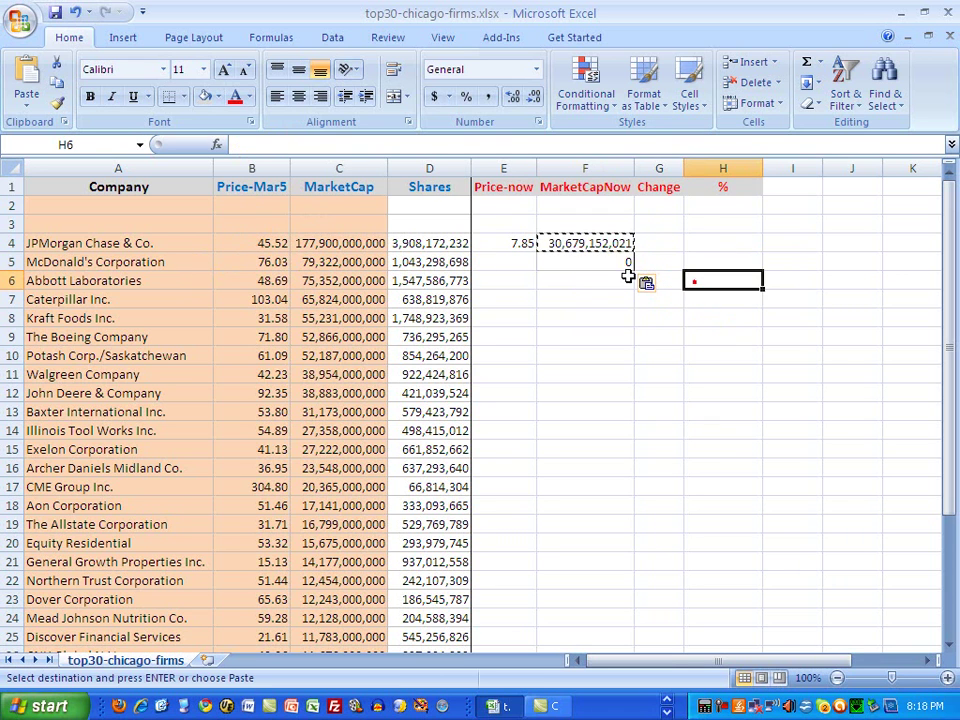
click(575, 263)
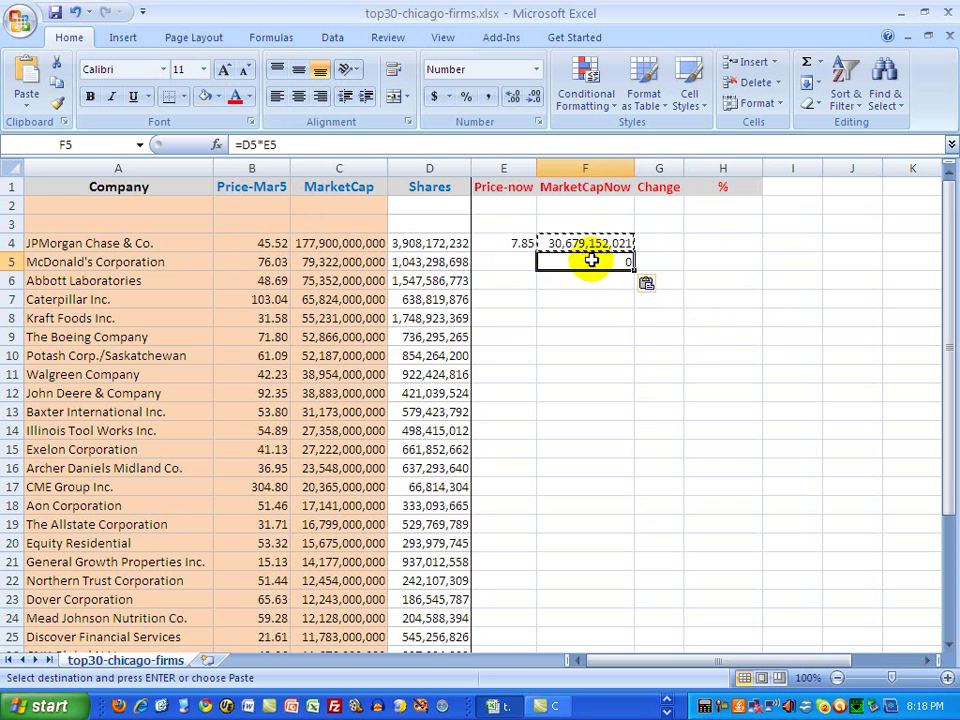
click(656, 334)
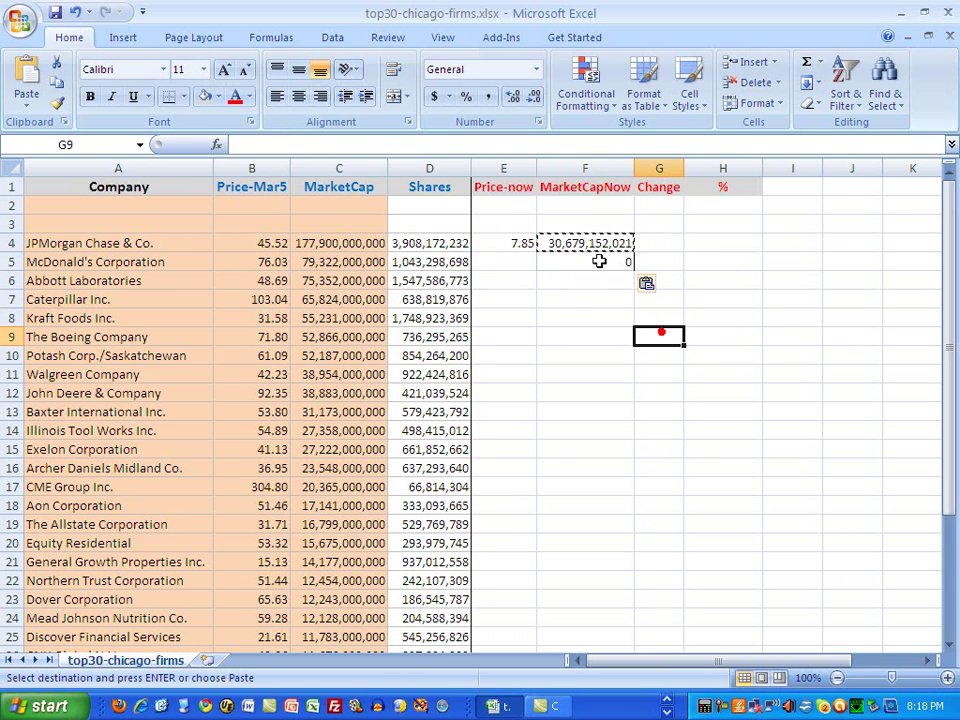
click(599, 261)
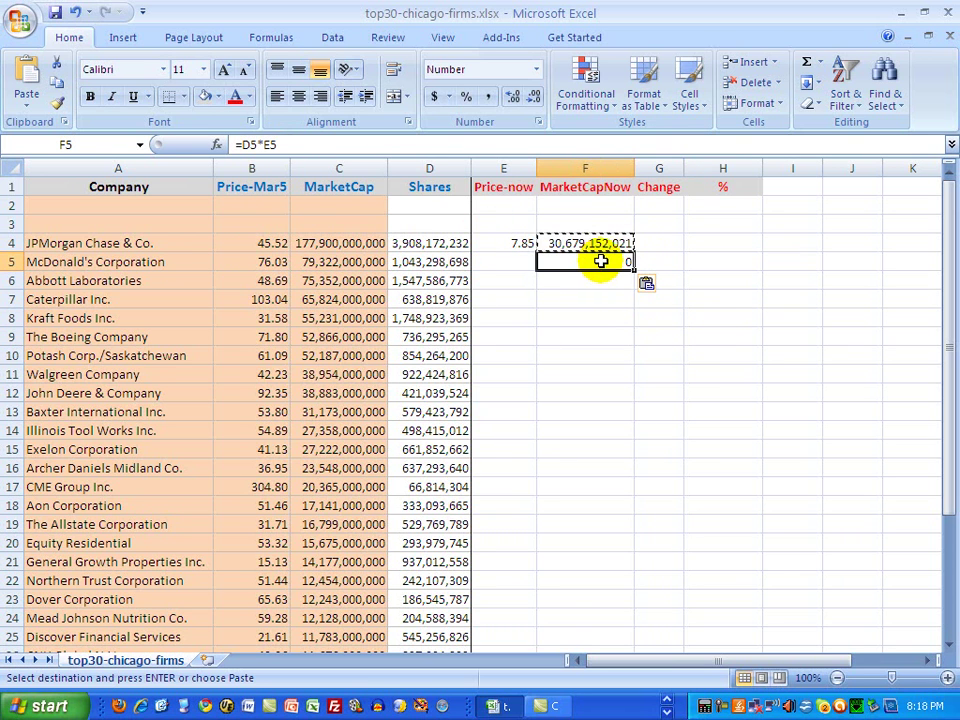
click(600, 245)
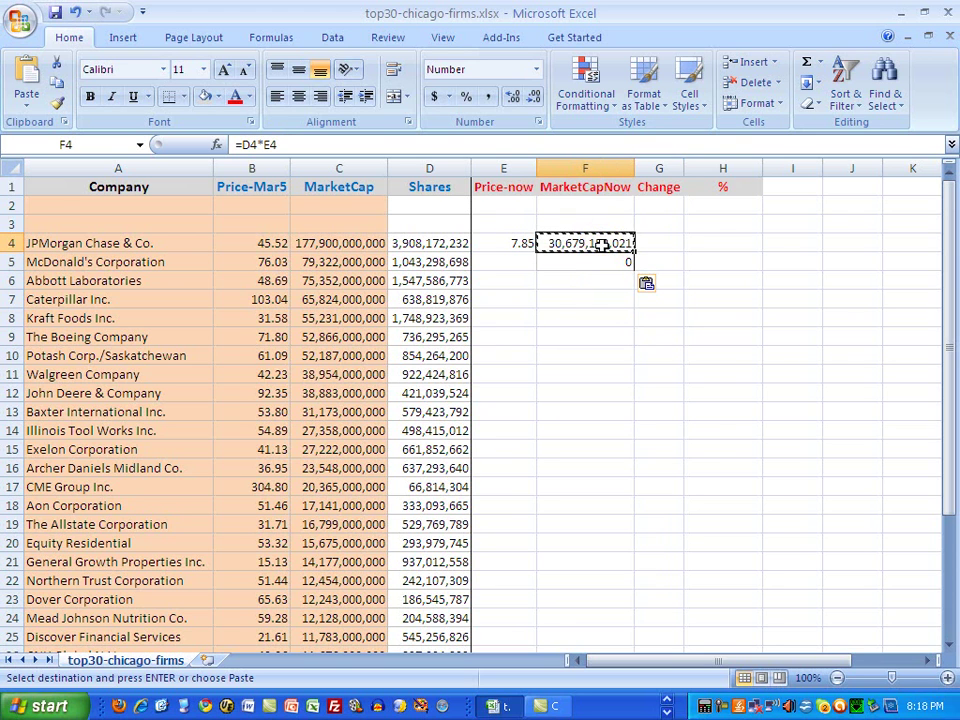
Step: Paste the copied market cap formula into cells F6:F32 for the remaining companies
drag(602, 278, 616, 603)
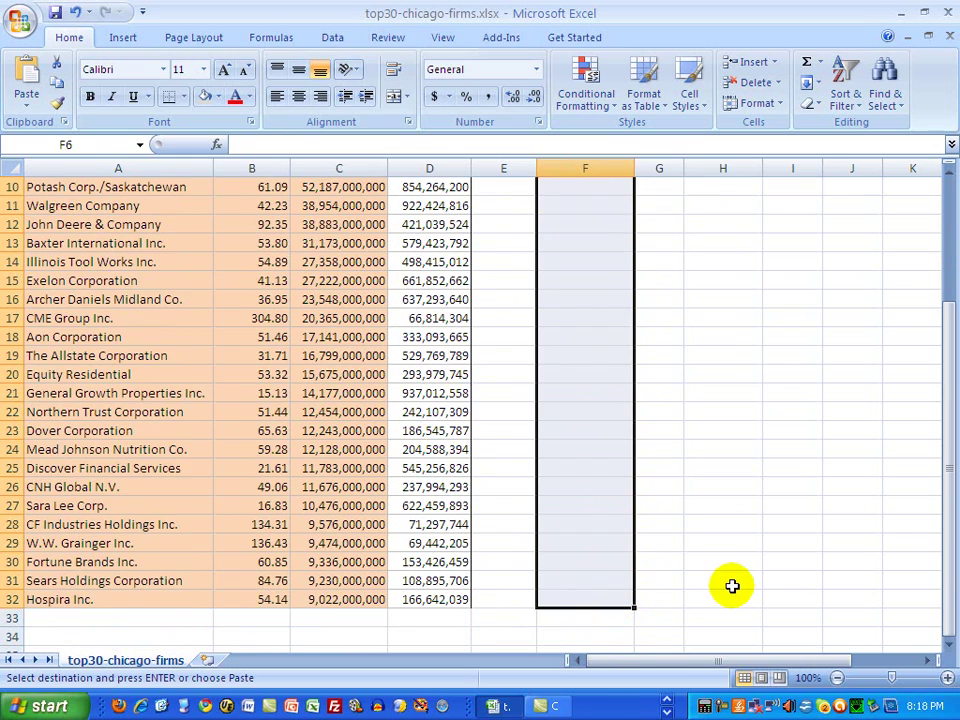
key(ctrl+v)
click(731, 583)
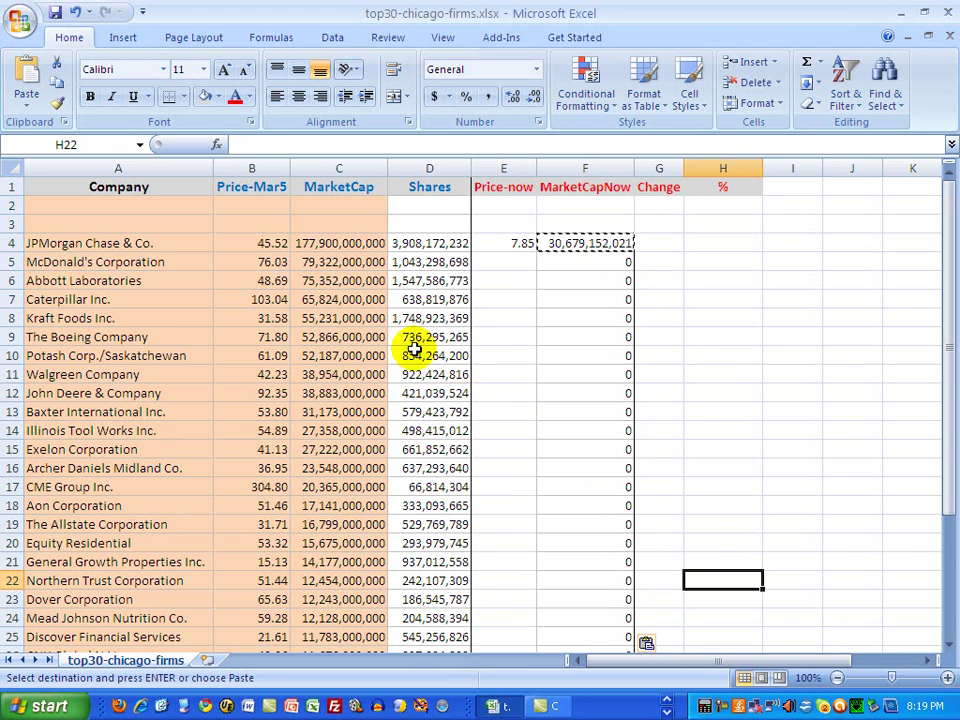
Step: Copy the Price-Mar5 values from B5:B32 into the Price-now cells E5:E32
click(268, 262)
drag(268, 262, 258, 617)
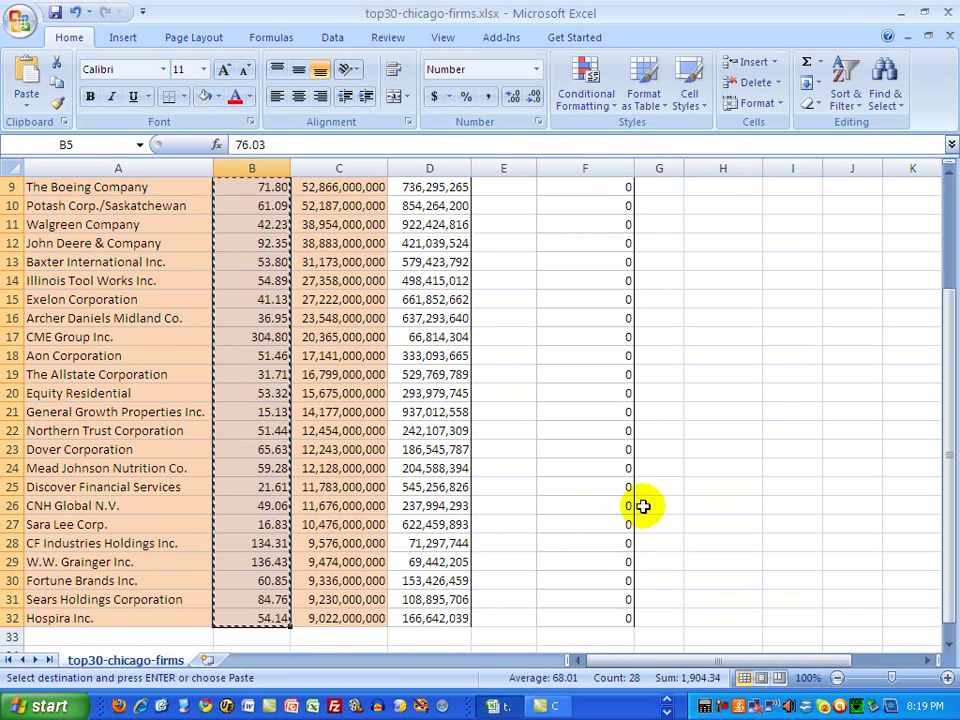
scroll(655, 500, up, 3)
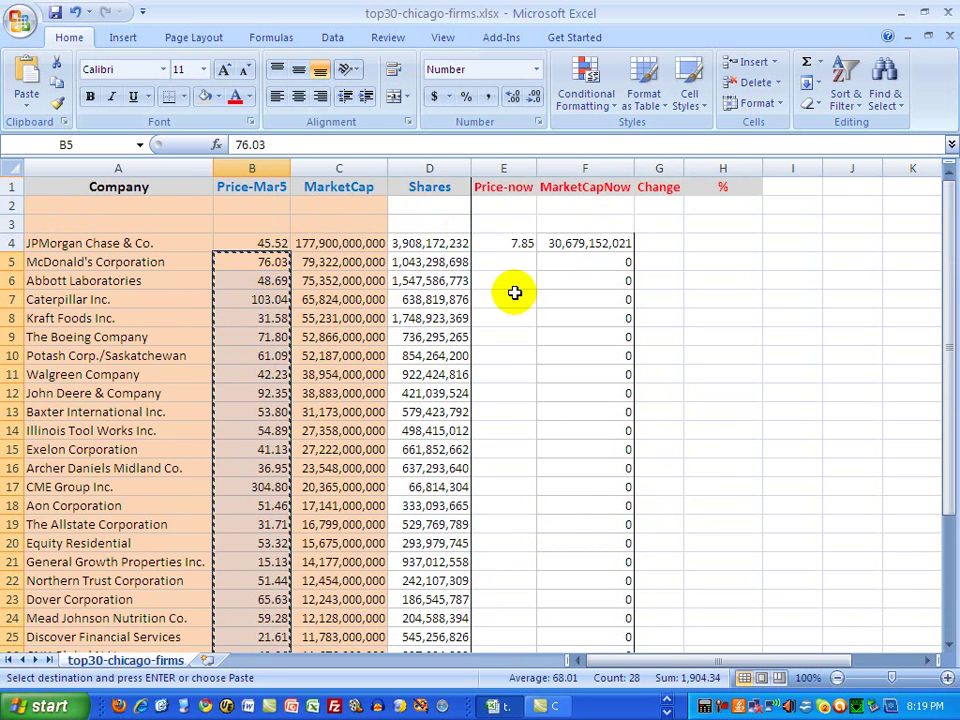
drag(515, 265, 499, 611)
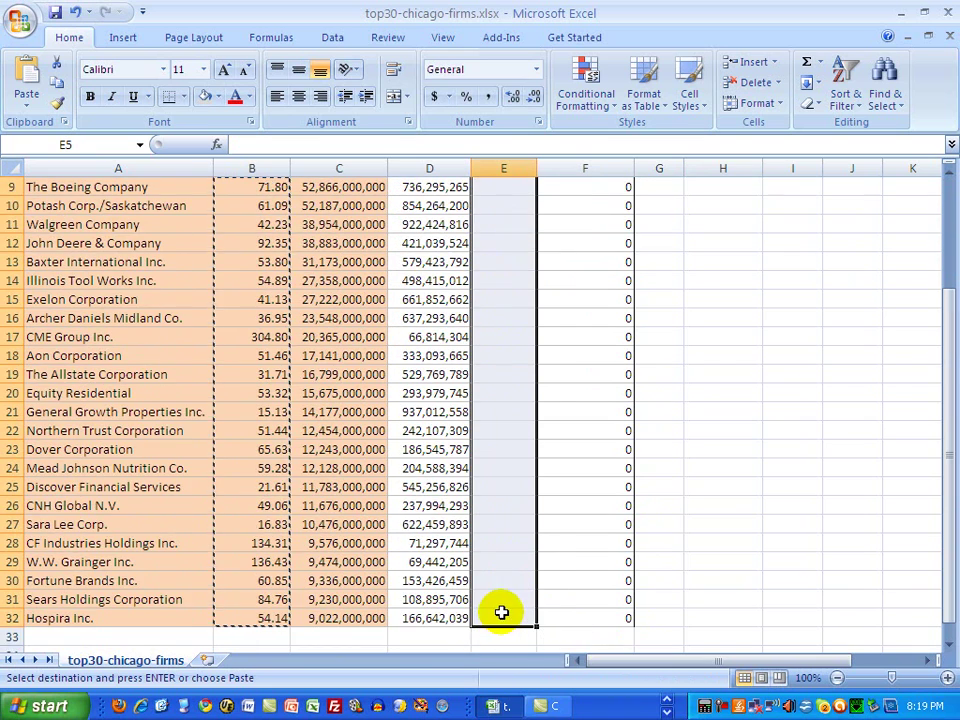
key(ctrl+v)
click(724, 581)
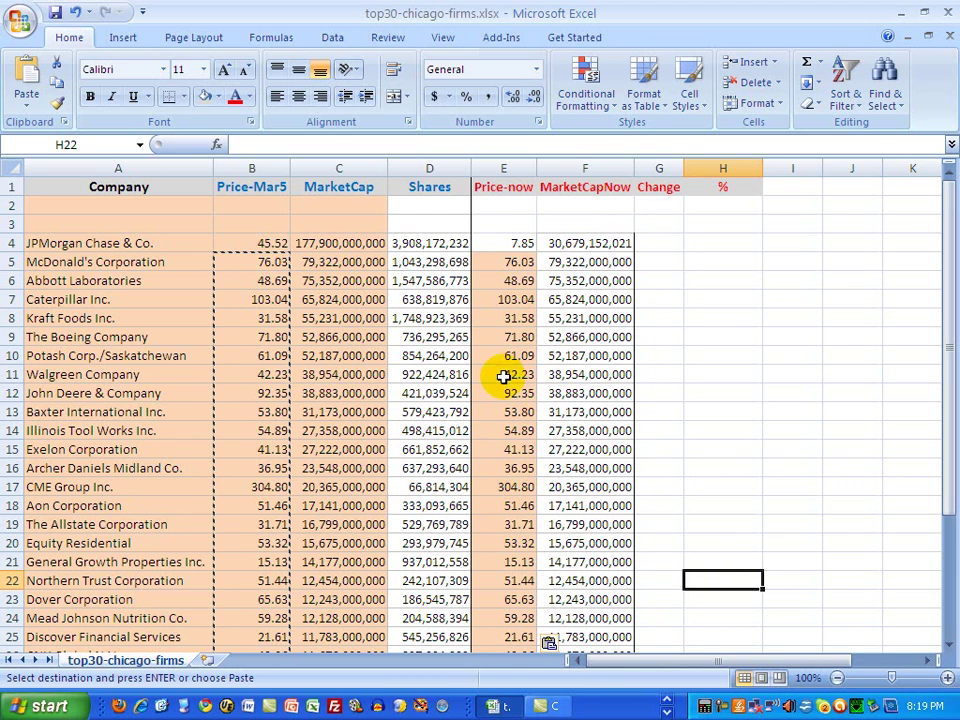
Step: Copy the plain formatting of cell E4 onto the Price-now cells E5:E32 with Format Painter
click(522, 245)
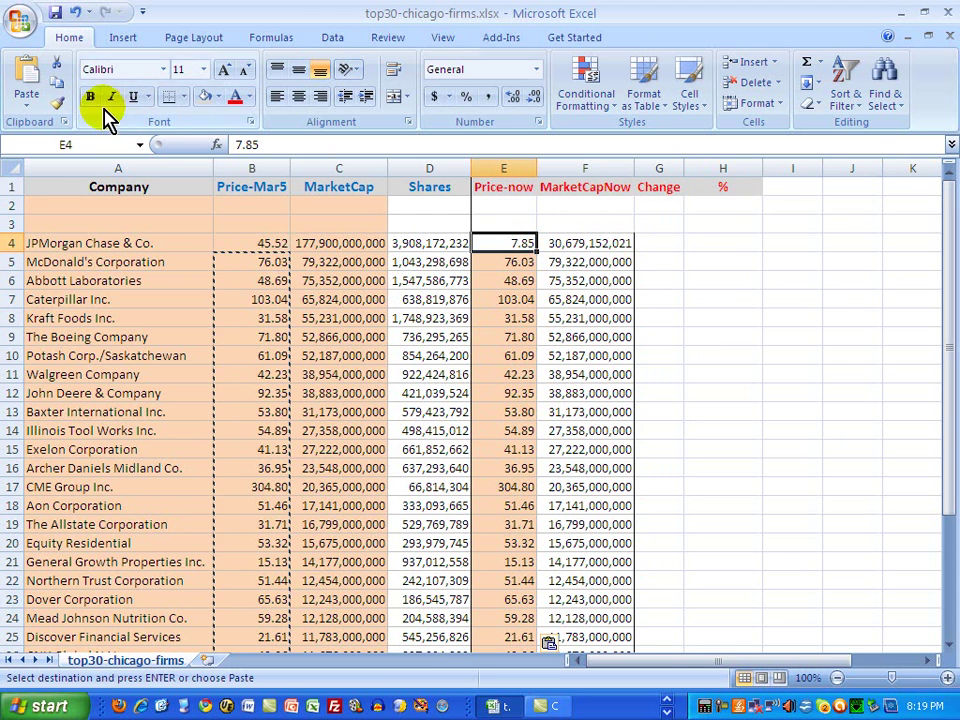
click(57, 103)
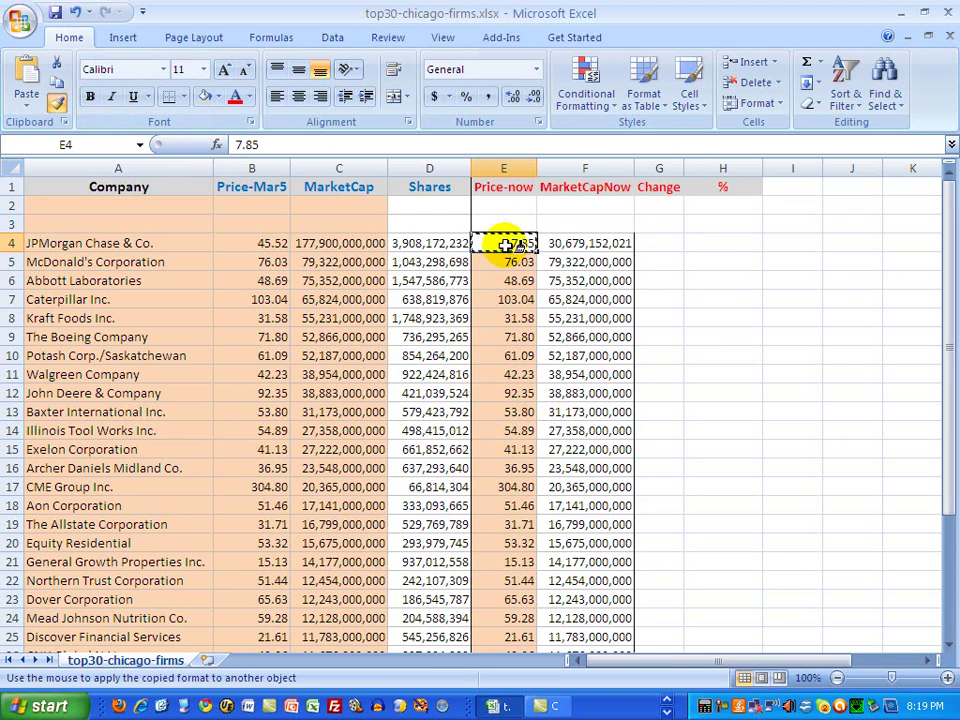
mouse_move(497, 261)
mouse_down()
mouse_move(510, 648)
mouse_move(497, 621)
mouse_up()
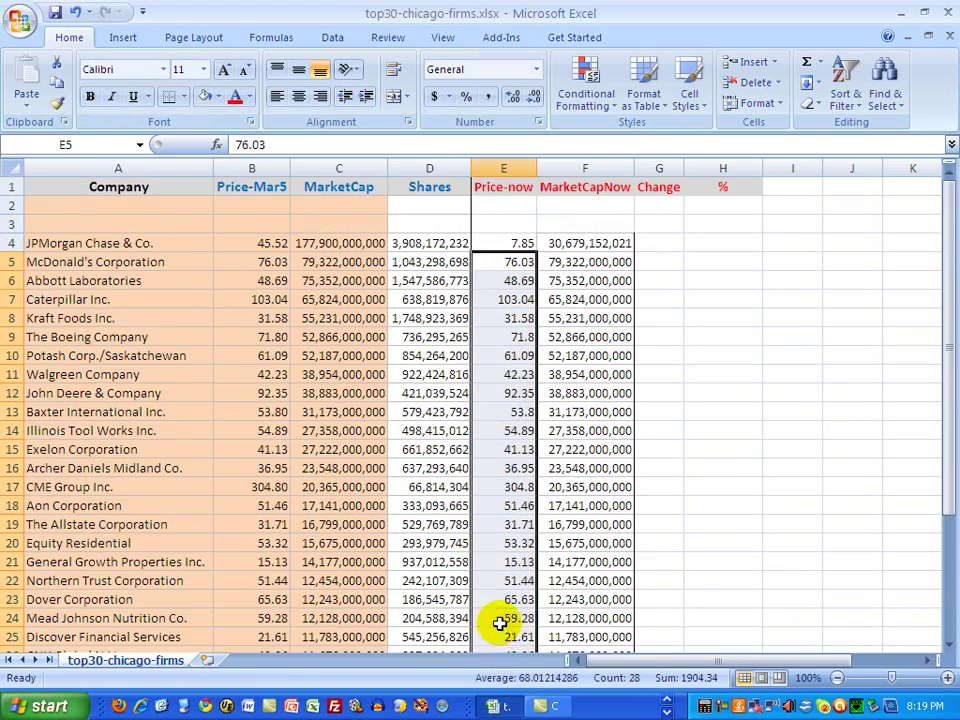
Step: Format the JPMorgan market cap in F4 as Currency with 0 decimal places and no currency symbol
click(700, 564)
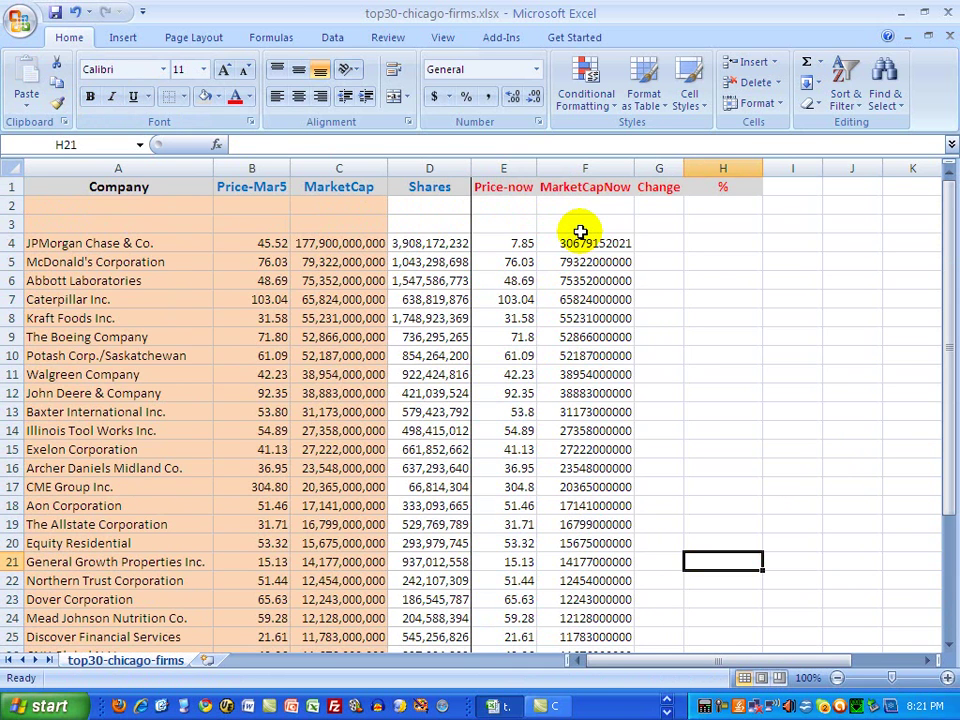
click(581, 242)
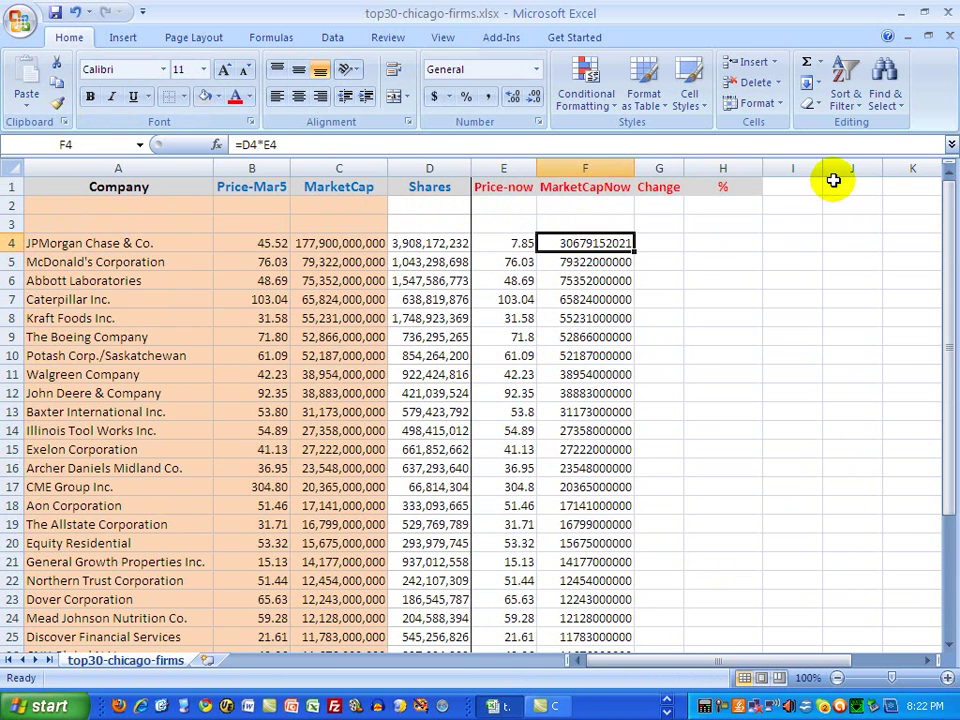
click(785, 110)
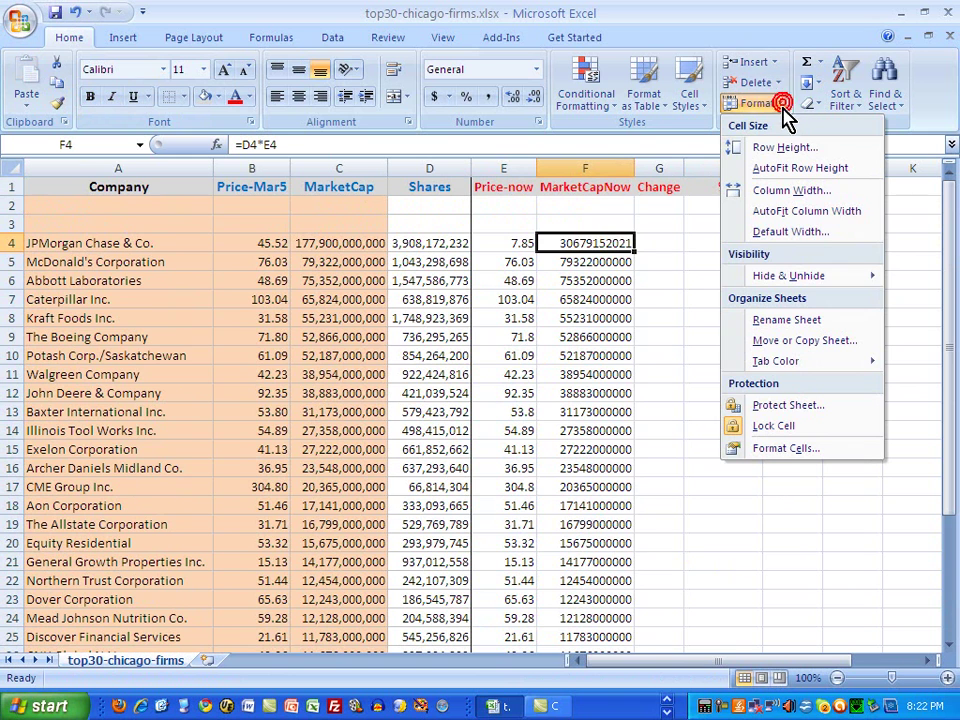
click(790, 447)
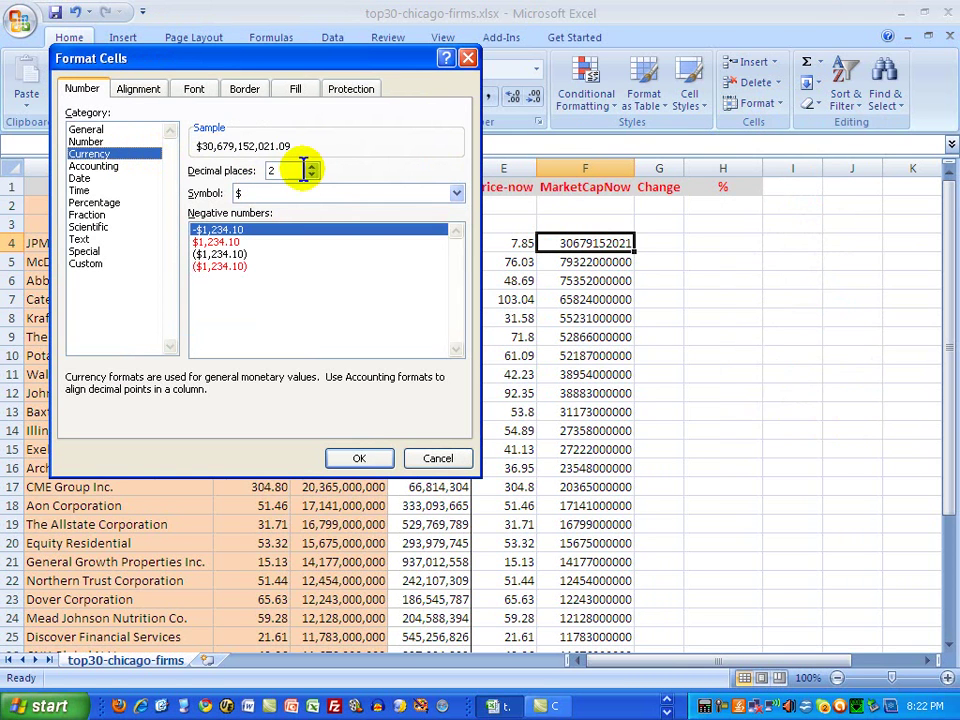
click(311, 176)
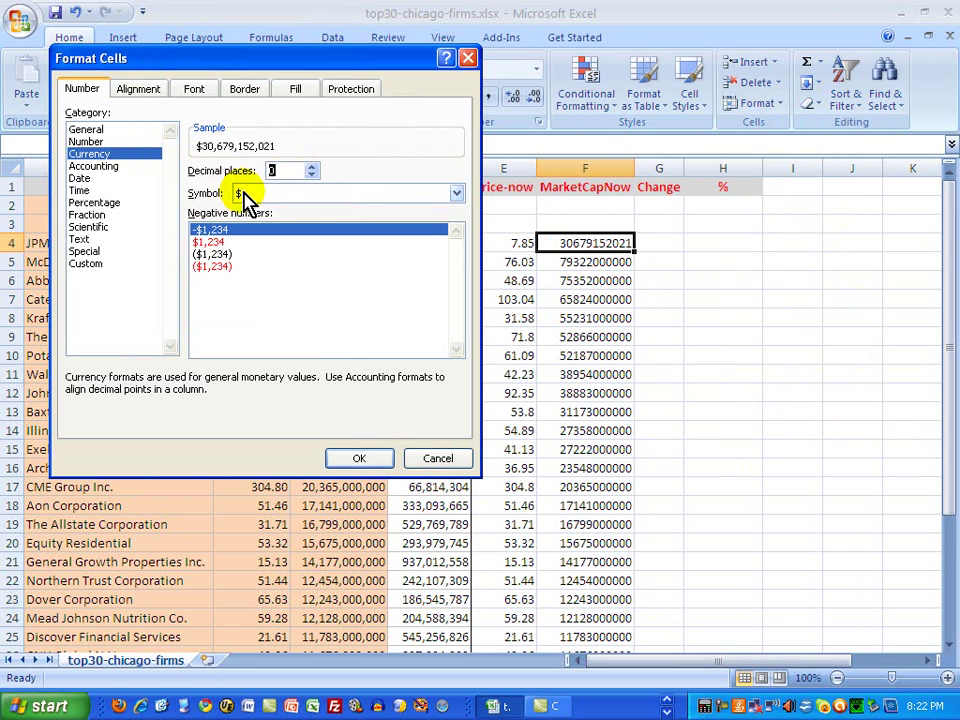
click(456, 192)
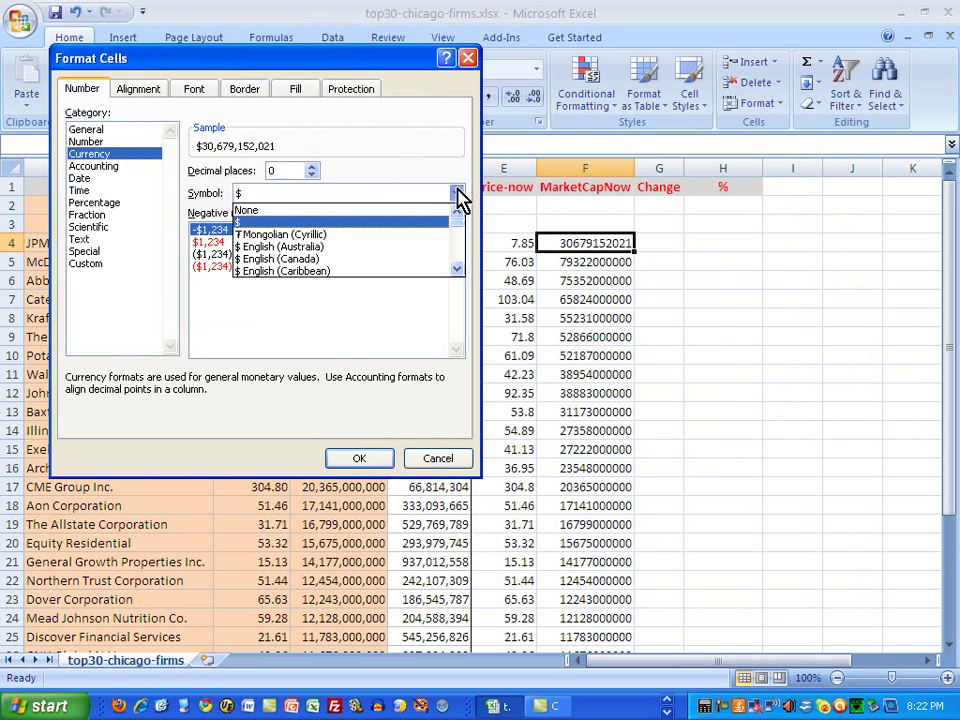
click(383, 210)
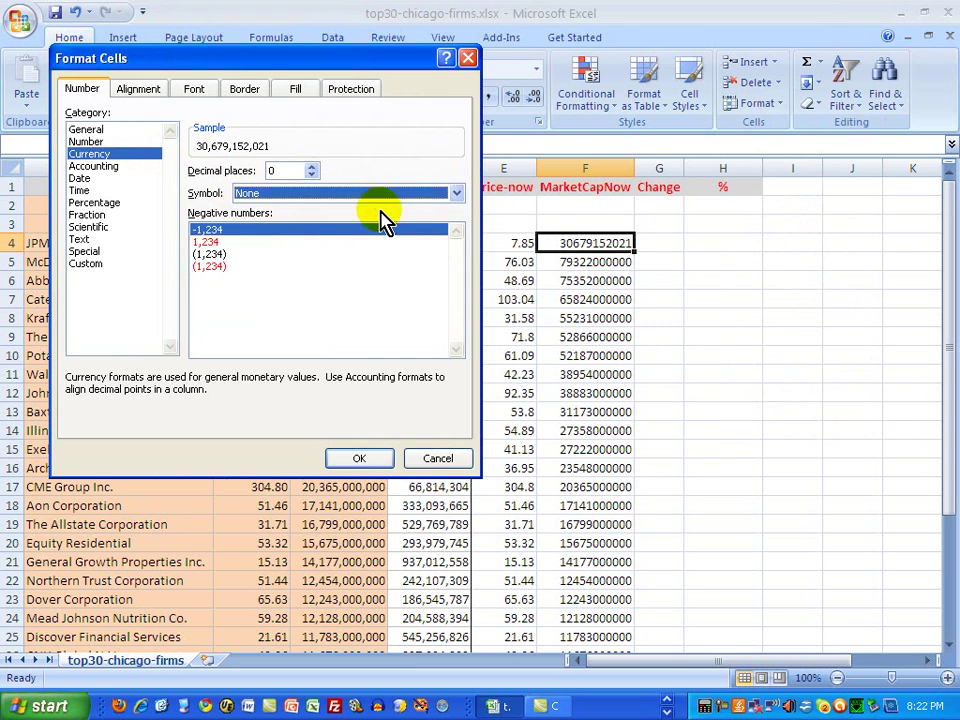
click(381, 460)
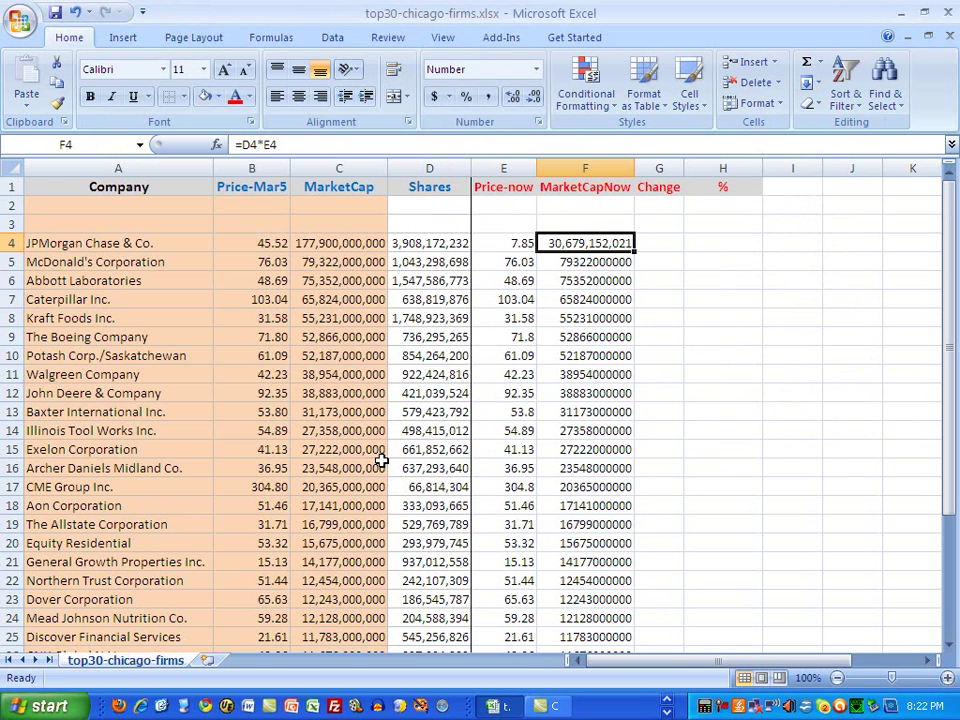
click(703, 425)
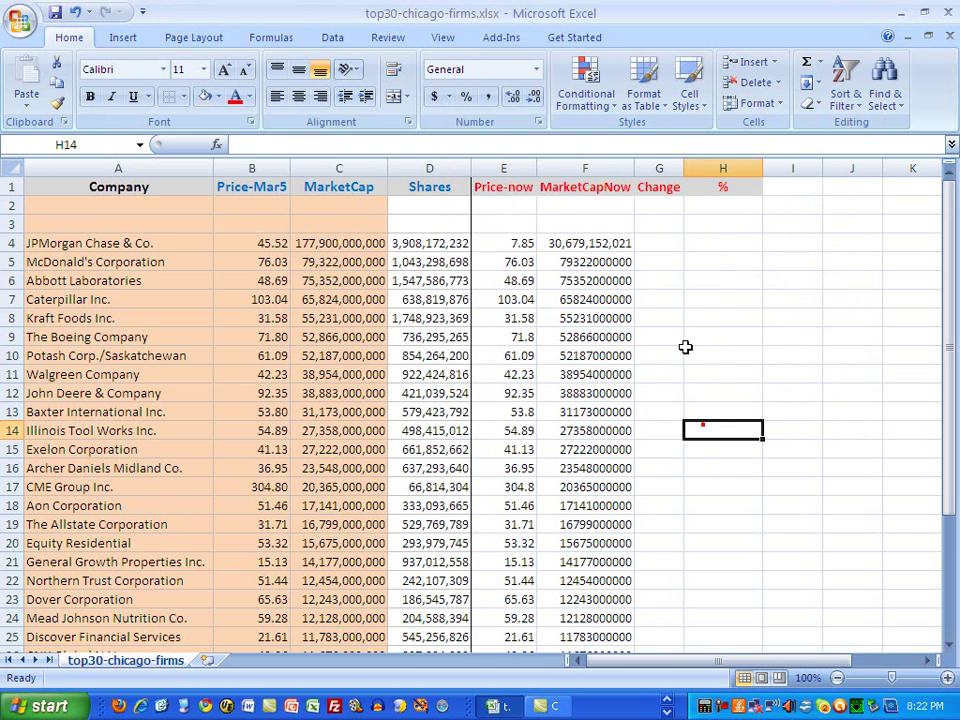
Step: Copy the number formatting of F4 onto the MarketCapNow cells F5:F32 with Format Painter
click(614, 246)
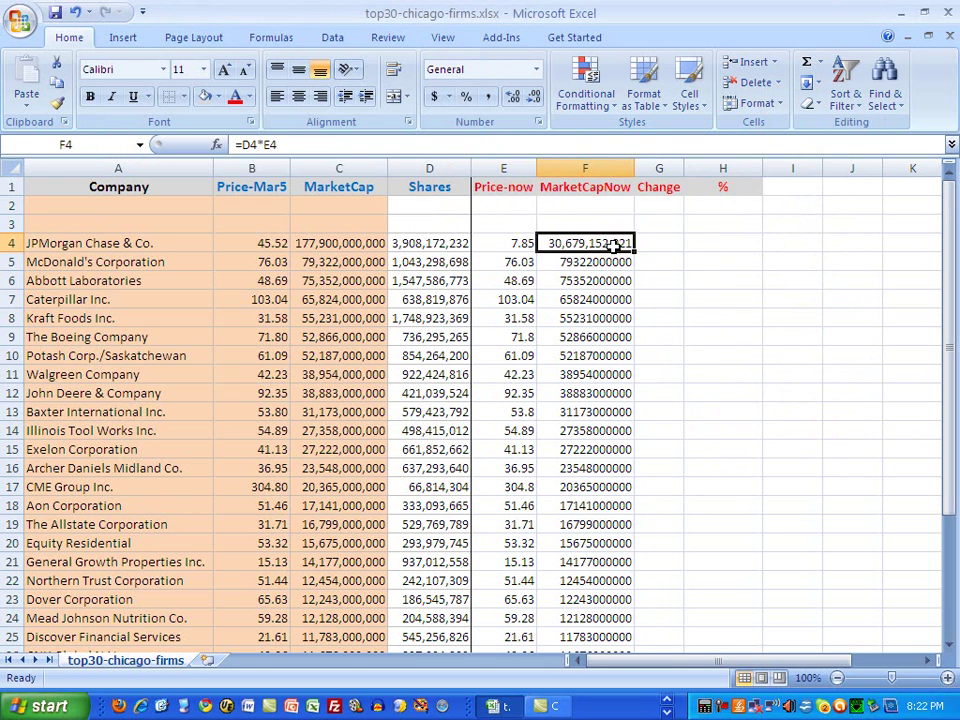
click(57, 103)
mouse_move(615, 264)
mouse_down()
mouse_move(621, 392)
mouse_move(608, 660)
mouse_move(606, 621)
mouse_up()
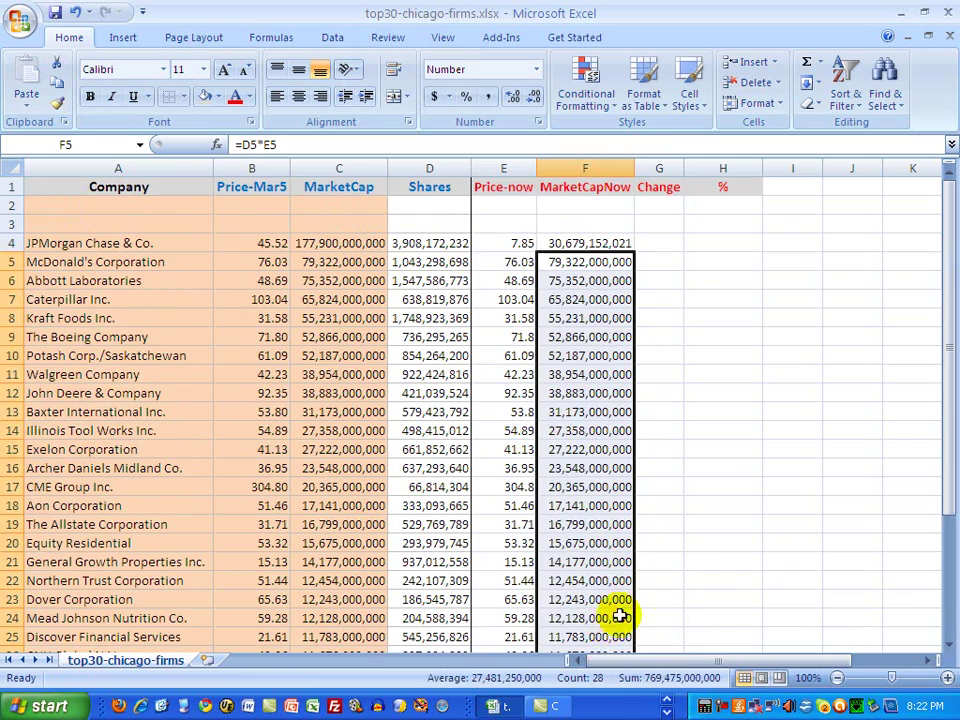
click(659, 599)
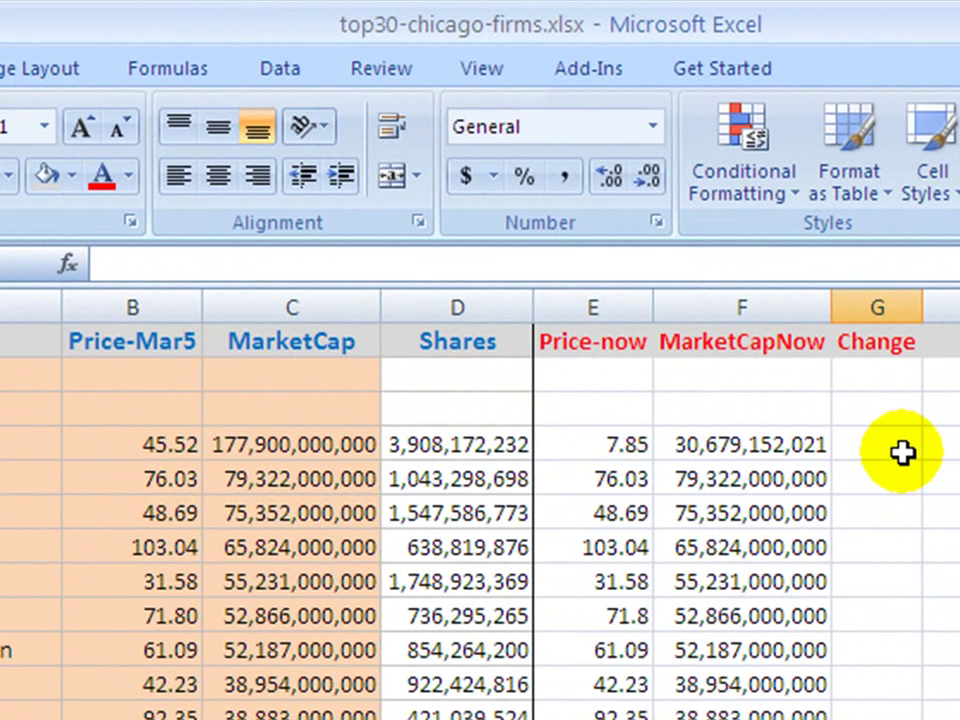
Step: Enter the Change formula =(B4-E4)*-1 in G4 for JPMorgan Chase and review it
click(898, 448)
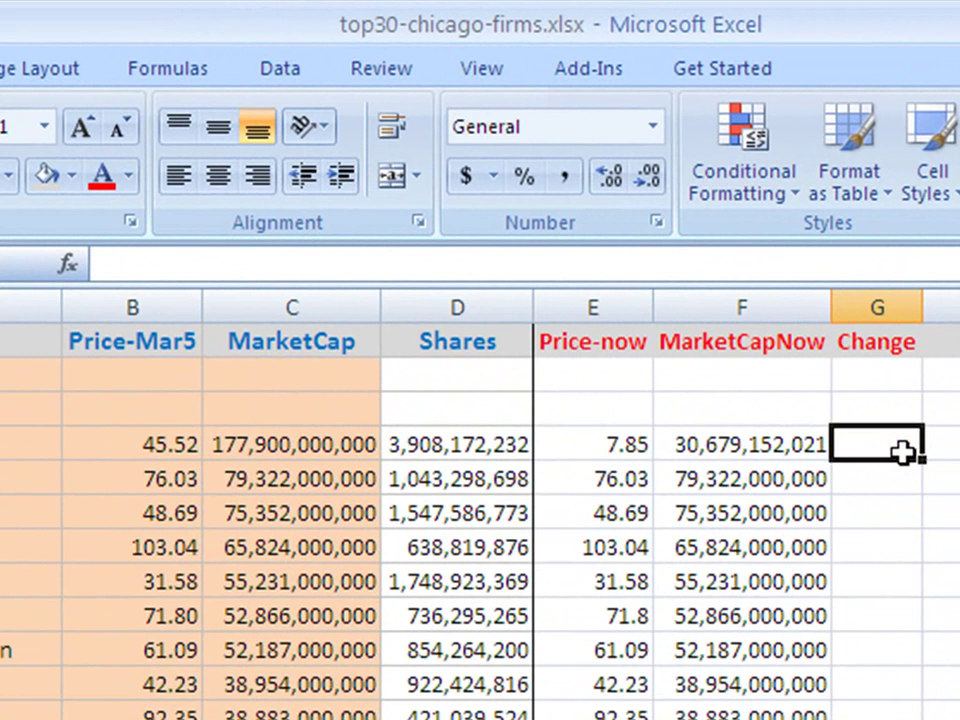
click(374, 265)
text(=(b4)
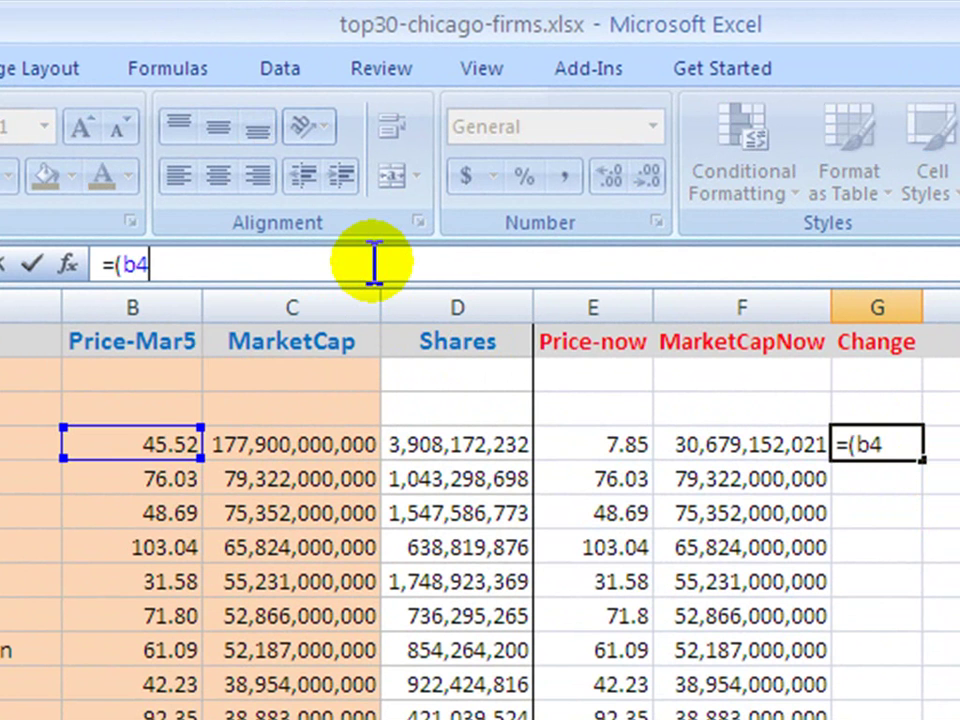
text(-e4)
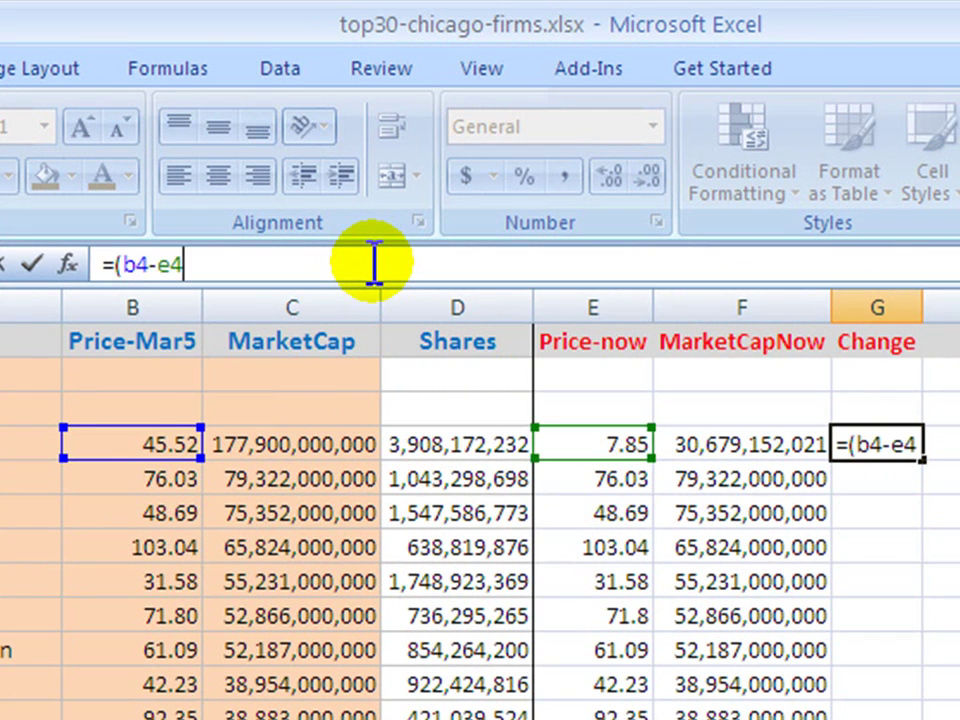
text())
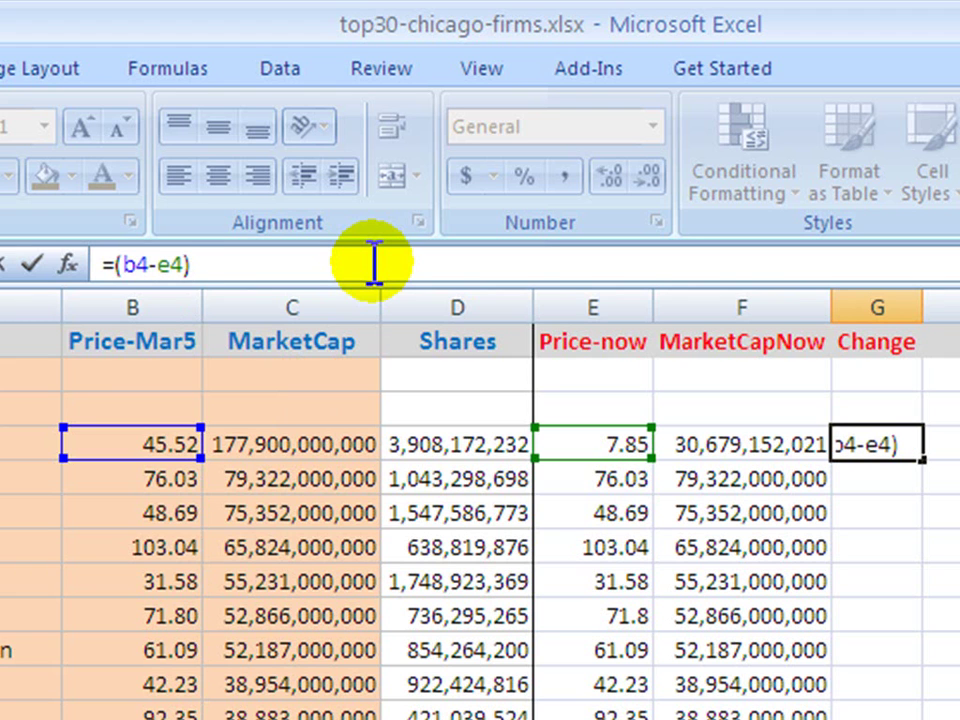
text(*-1)
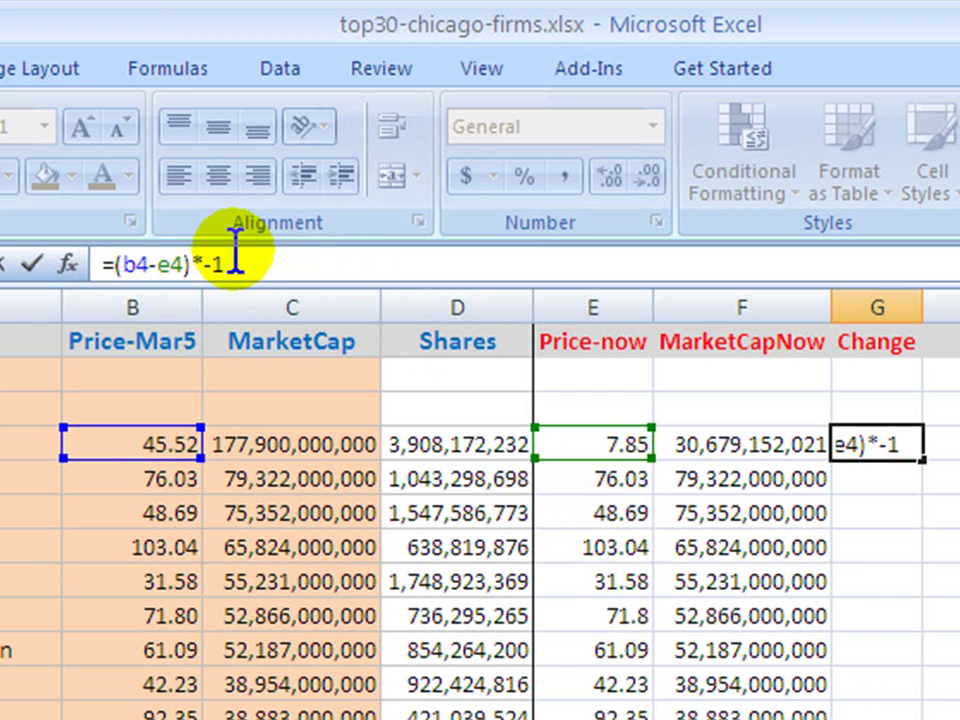
key(Return)
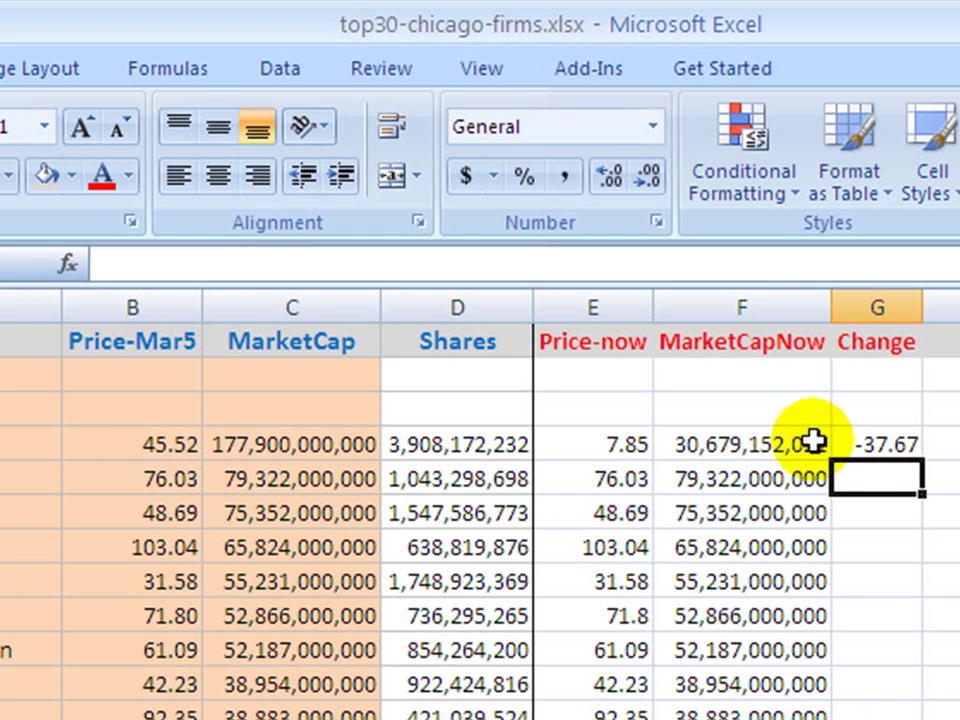
click(893, 446)
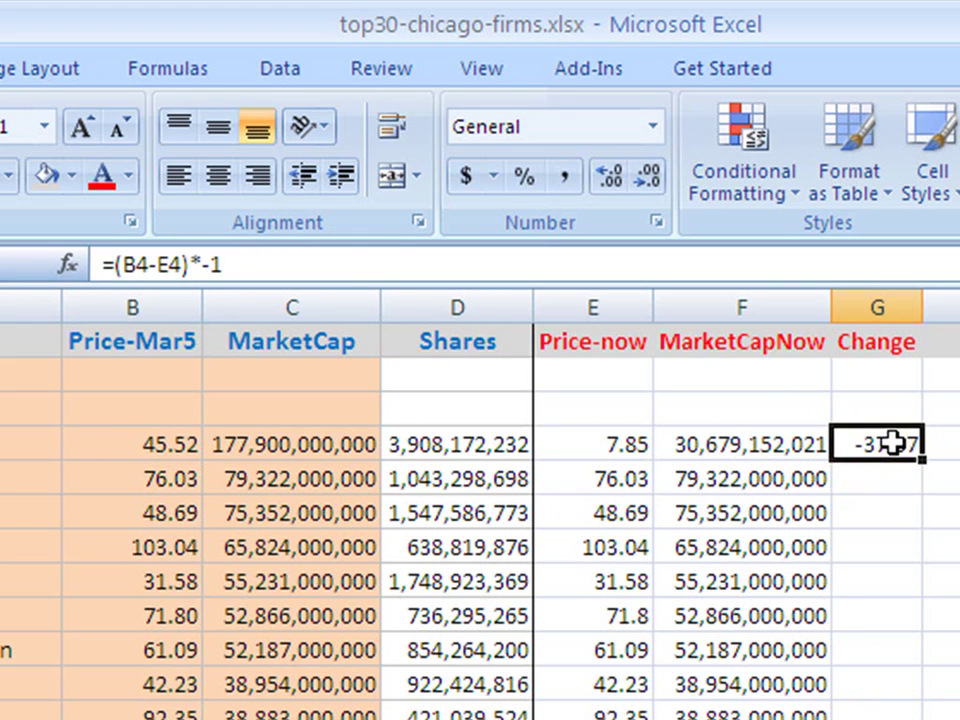
click(257, 263)
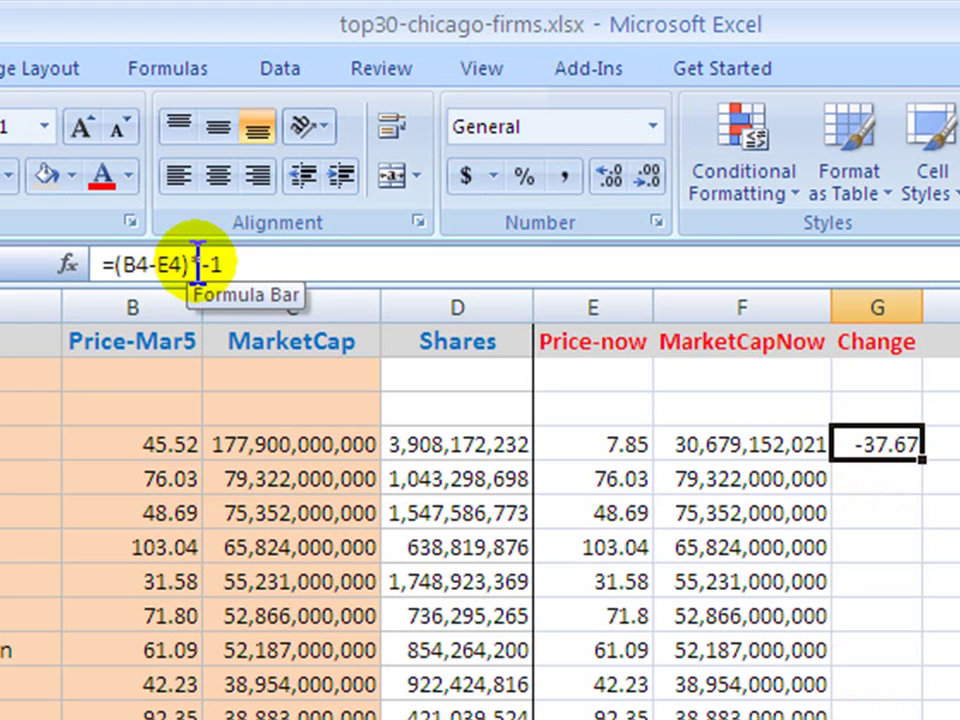
click(930, 470)
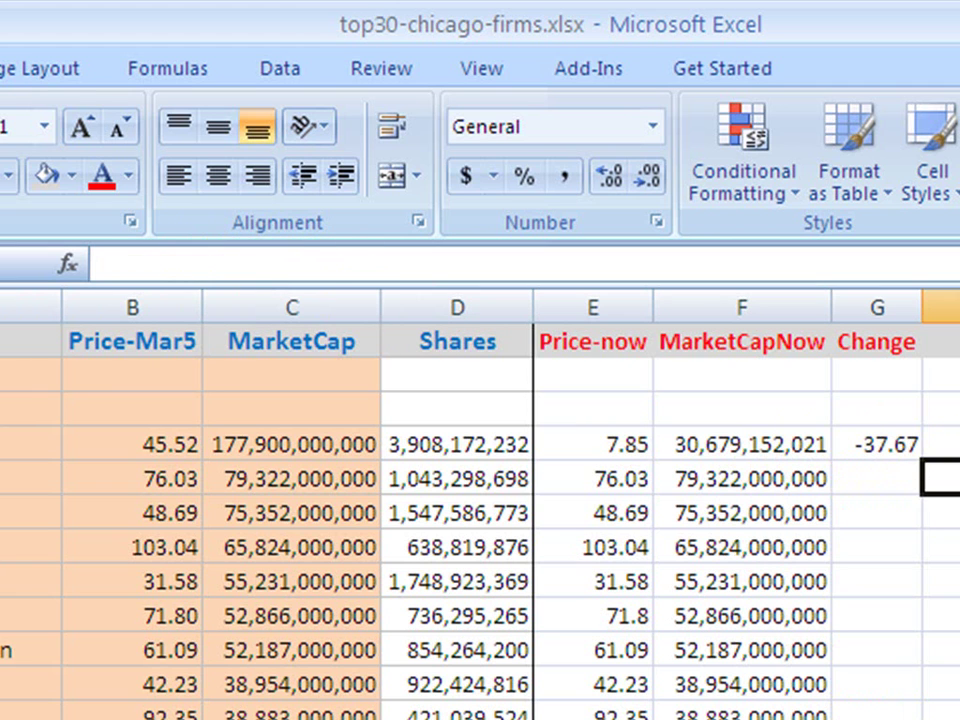
Step: Copy the Change formula from G4 into cells G5:G32 for the remaining companies
click(890, 445)
key(ctrl+c)
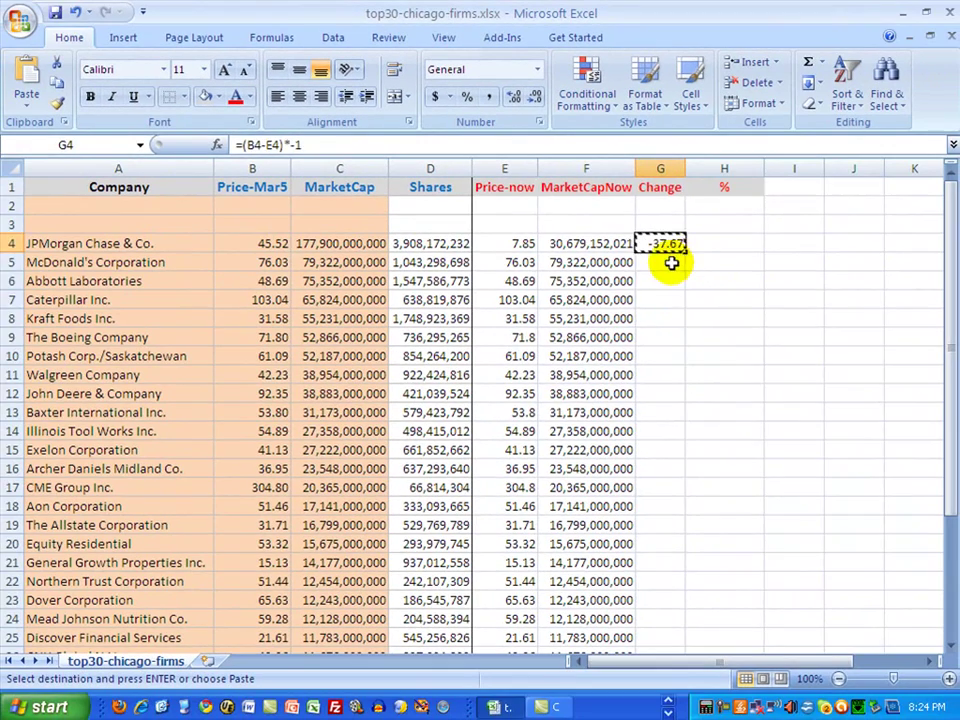
drag(895, 478, 899, 568)
drag(673, 309, 676, 626)
key(ctrl+v)
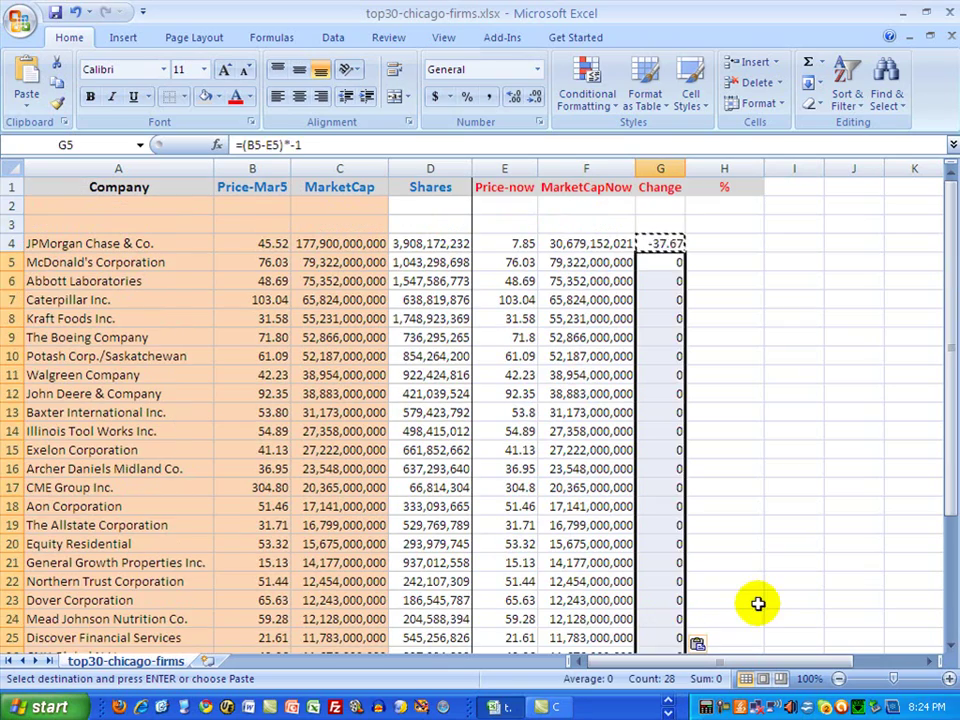
click(758, 603)
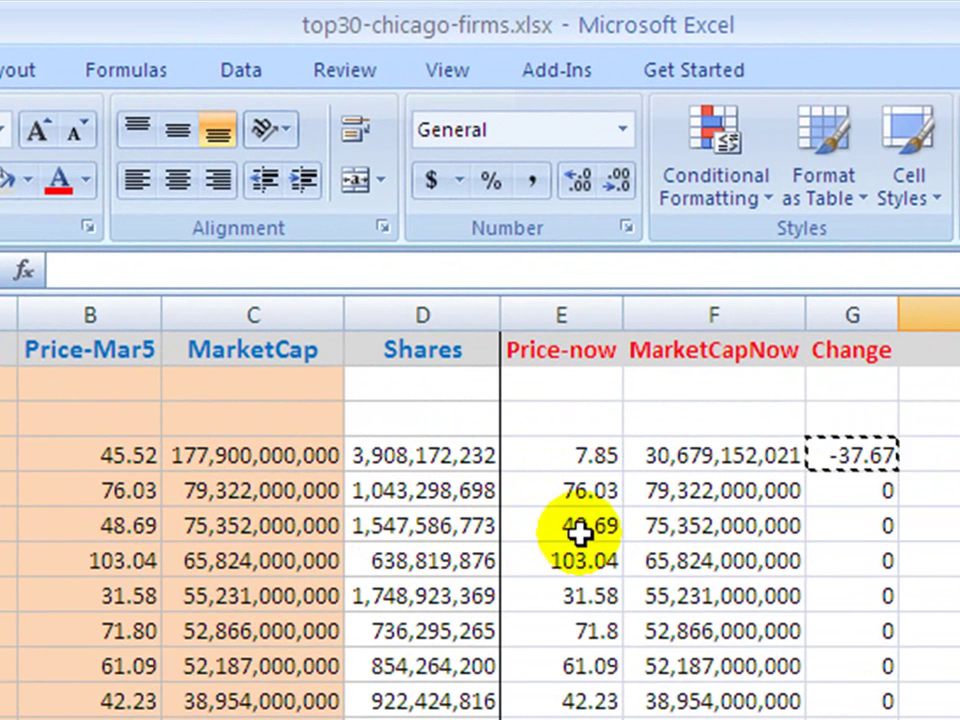
Step: Set the Price-now value of McDonald's Corporation in E5 to 70.00
click(590, 493)
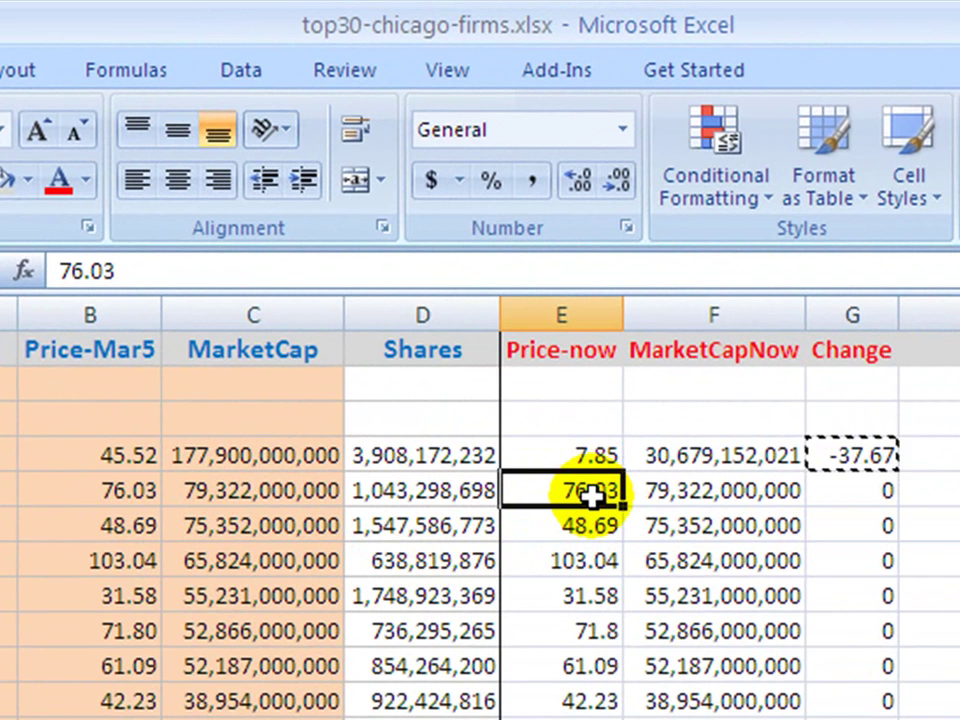
text(70.00)
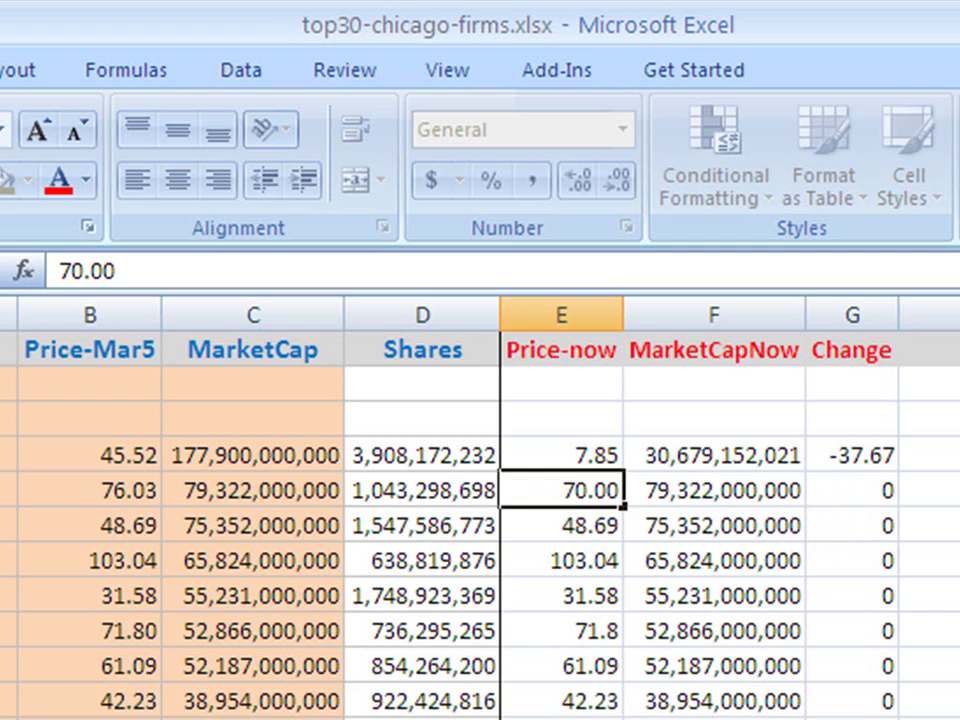
key(Return)
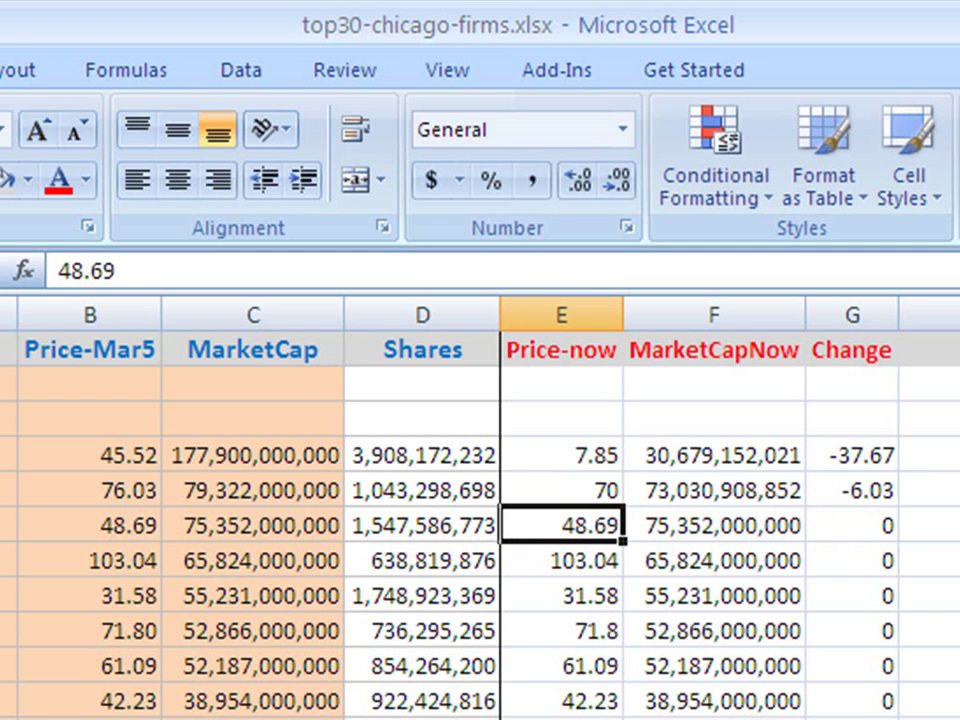
key(ctrl+Home)
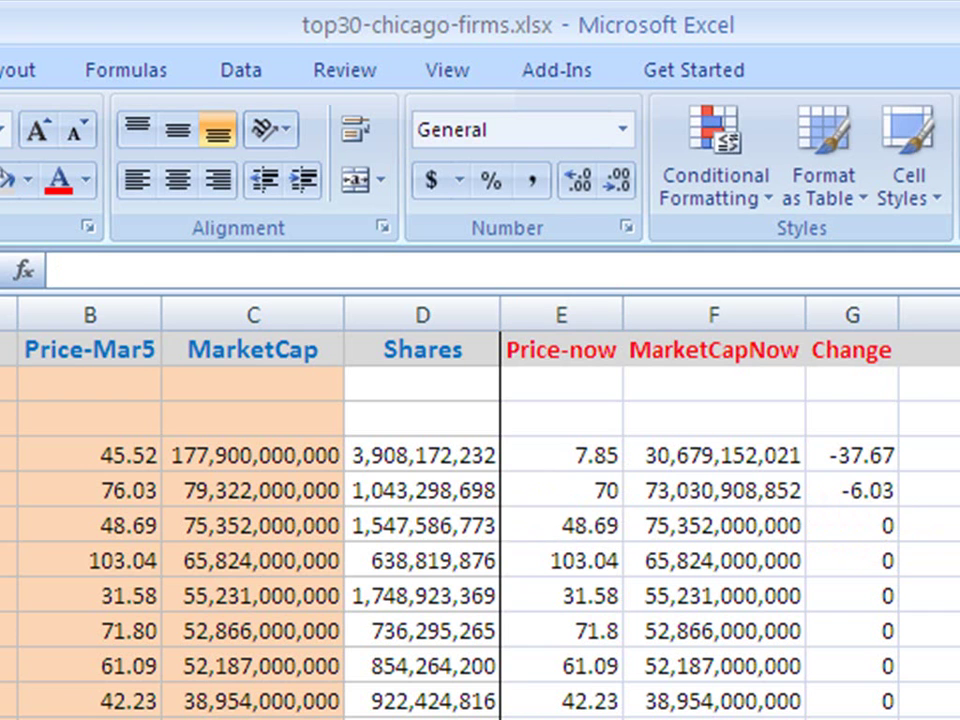
Step: Set the Price-now value of Abbott Laboratories in E6 to 60.00 and check the Change column
click(601, 524)
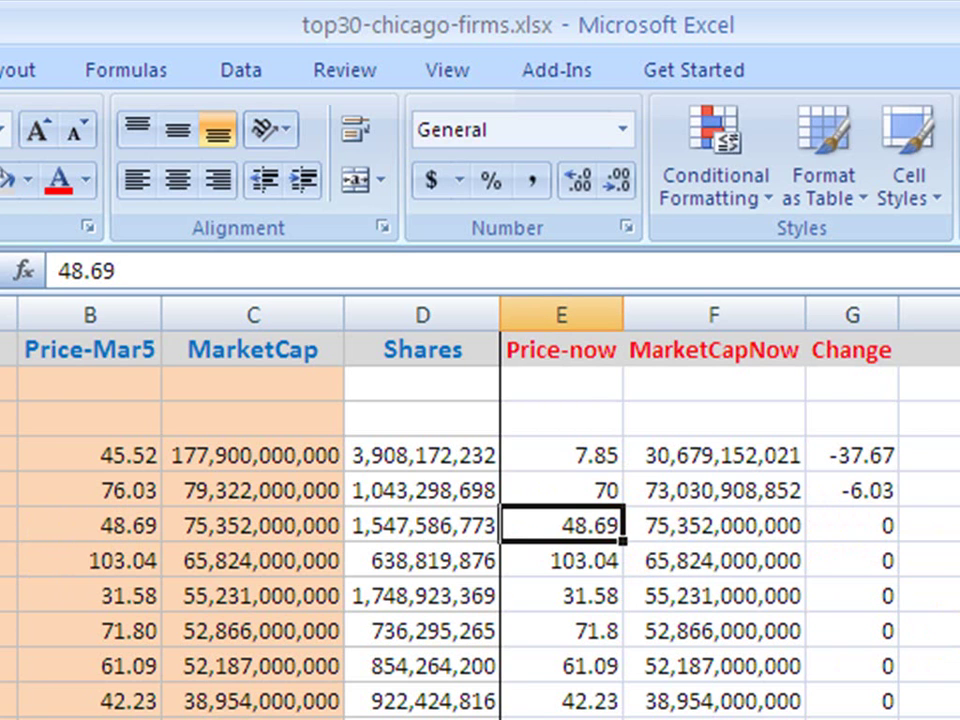
text(6)
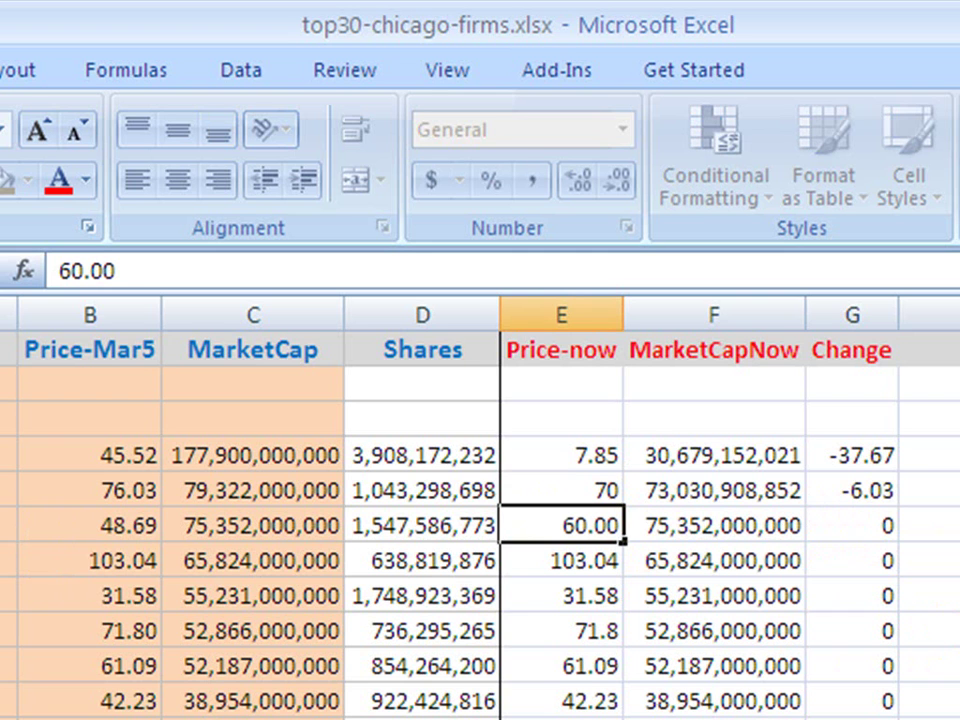
text(0.00)
key(Return)
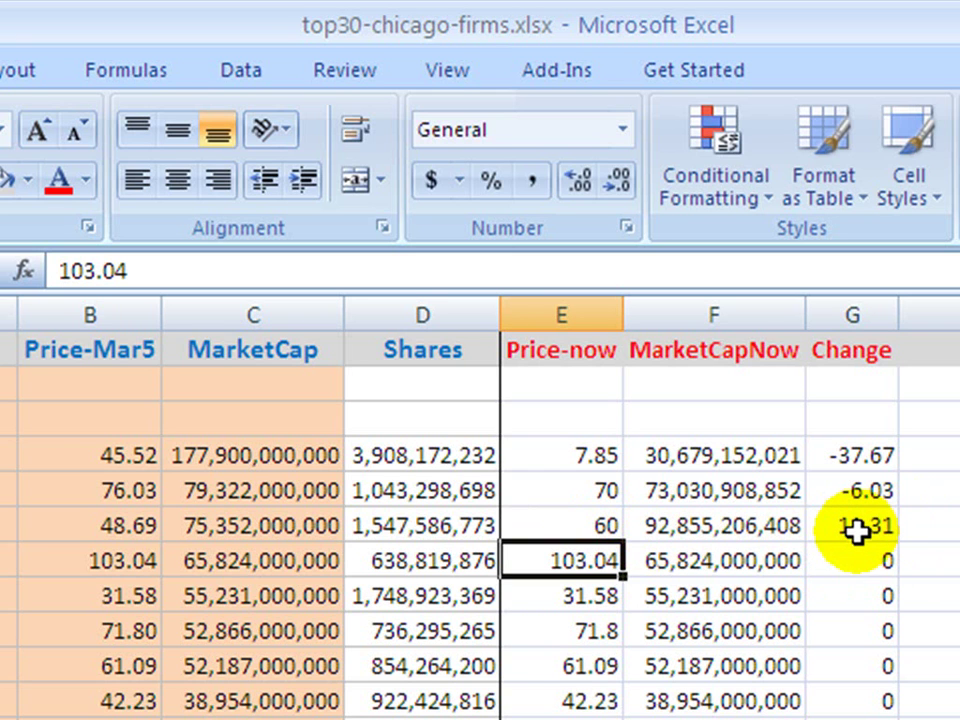
key(Right)
key(Right)
key(Right)
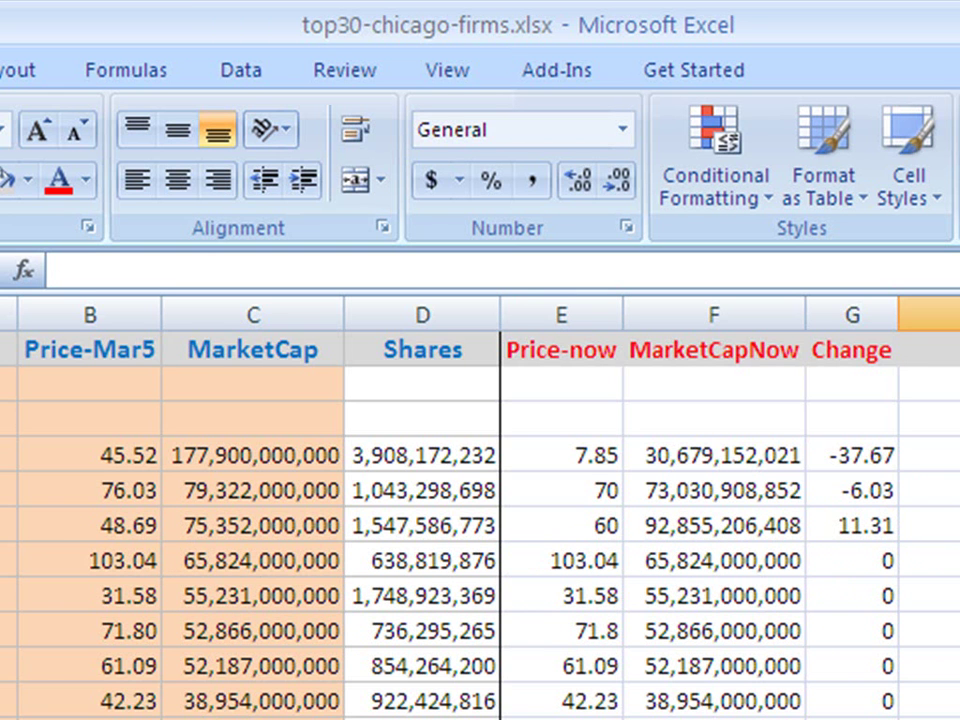
click(852, 566)
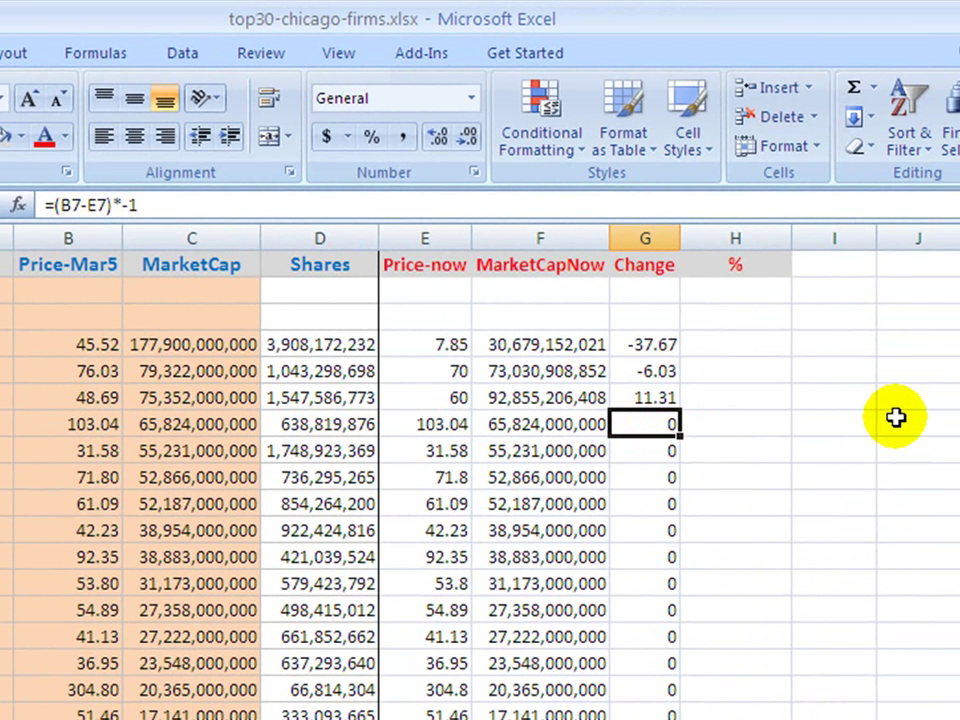
Step: Enter the percent-change formula =G4/B4 in H4 for JPMorgan Chase
click(733, 346)
click(733, 346)
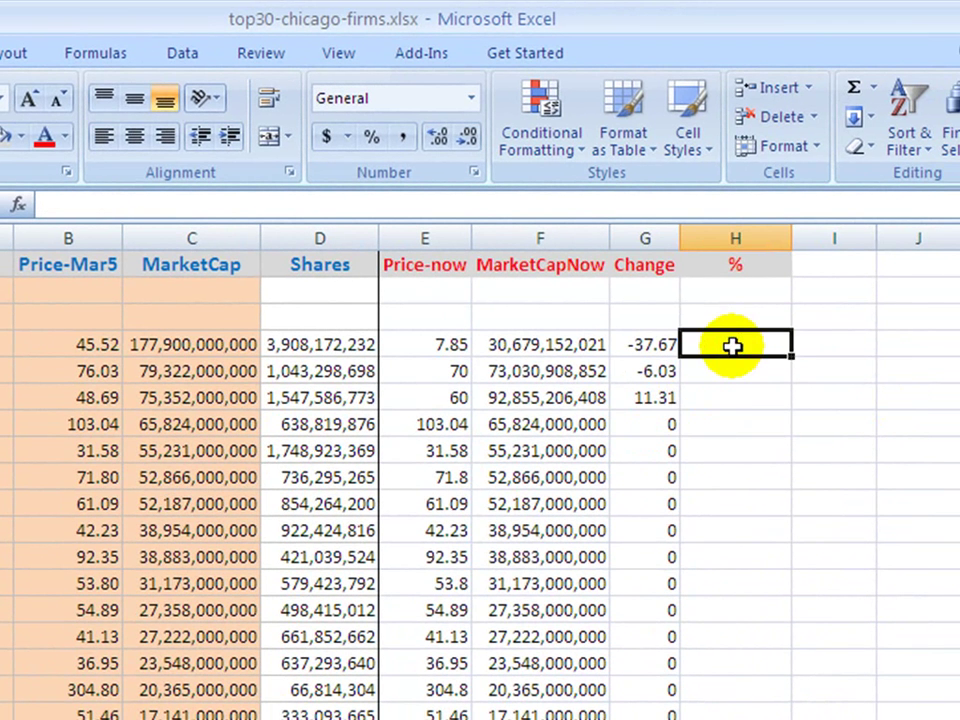
text(=g4)
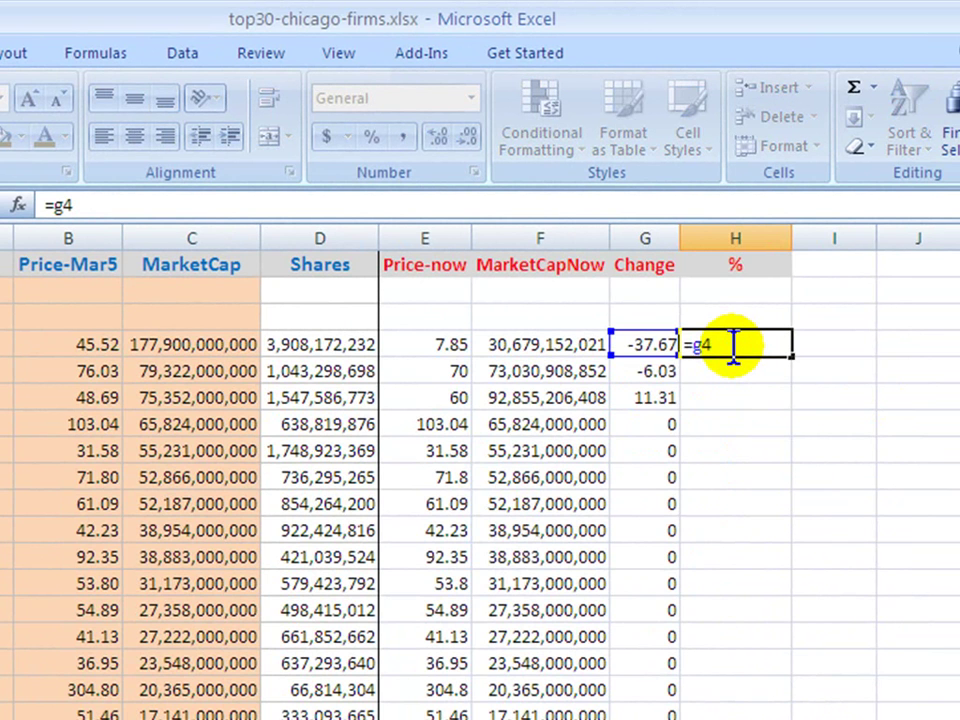
text(/b4)
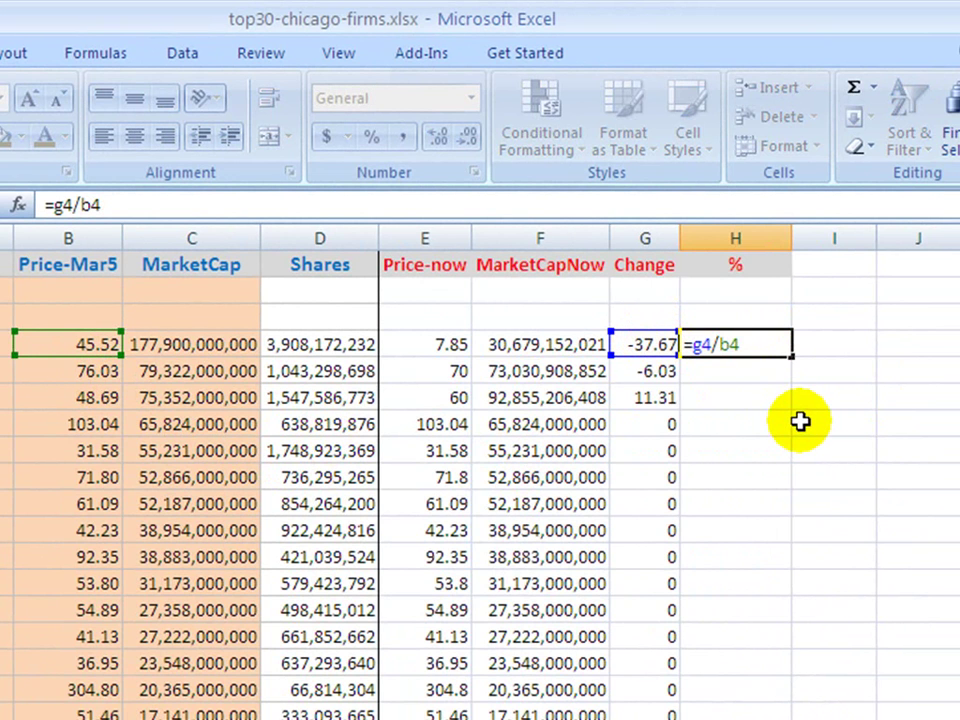
key(Return)
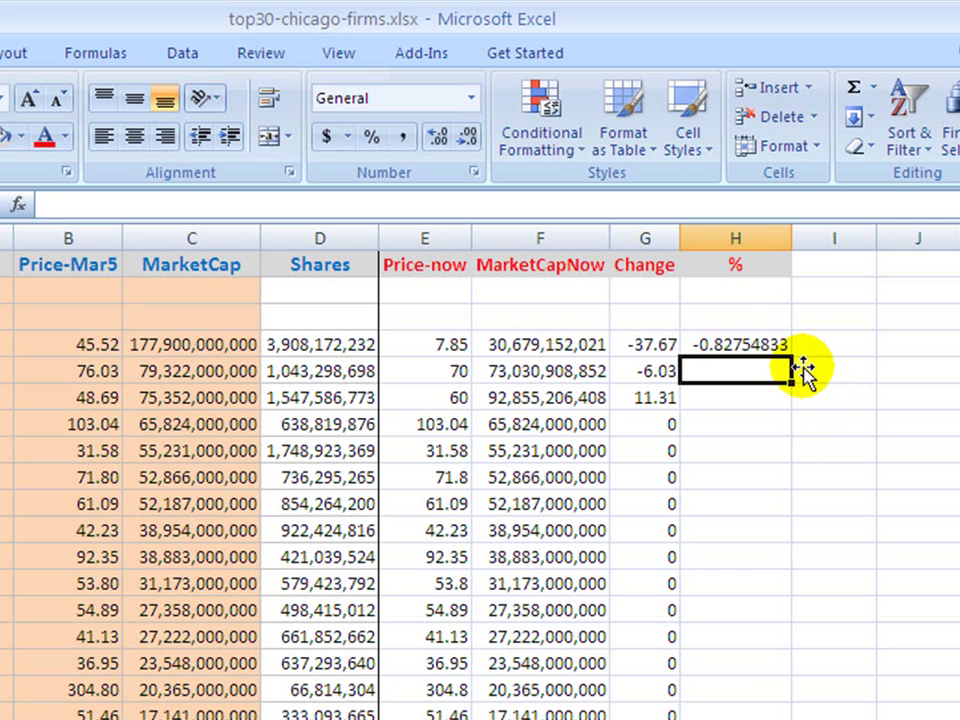
Step: Format cell H4 as a percentage with 2 decimal places
click(755, 344)
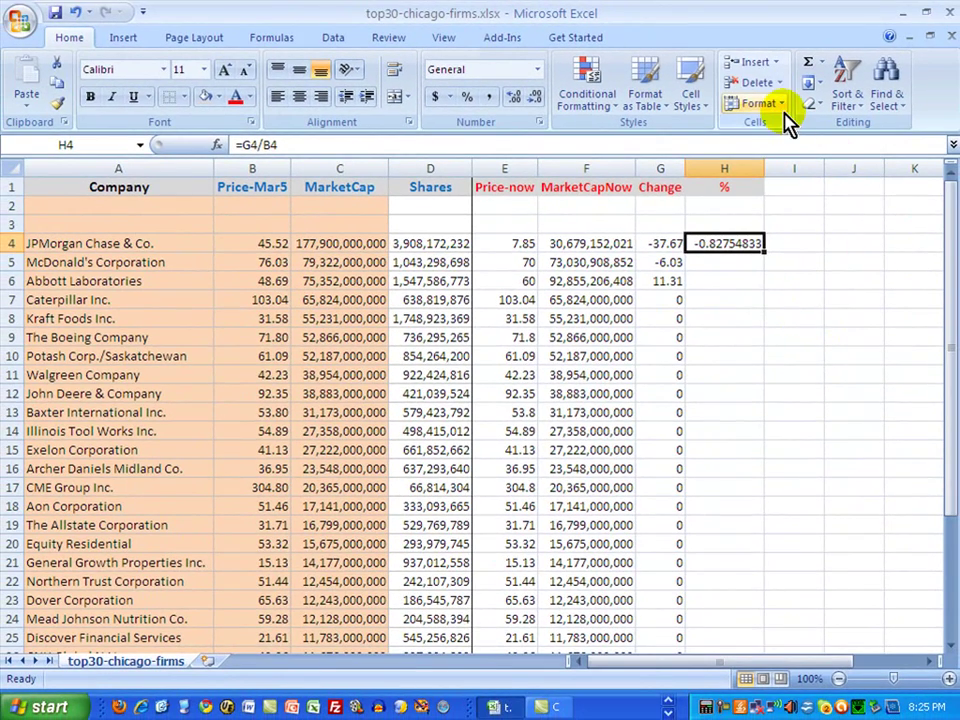
click(770, 104)
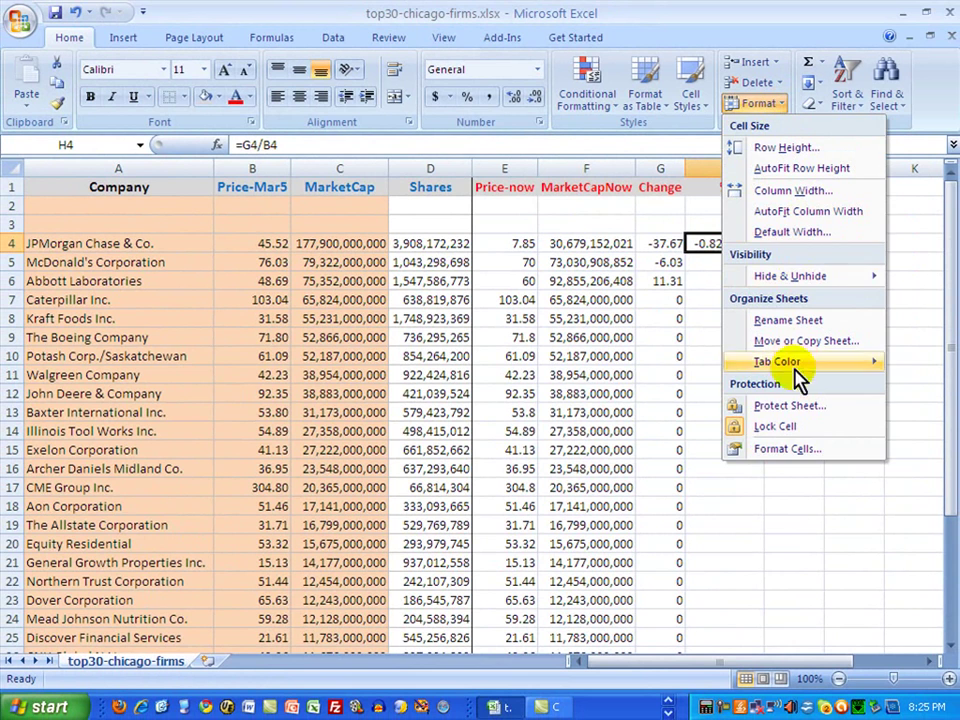
click(778, 448)
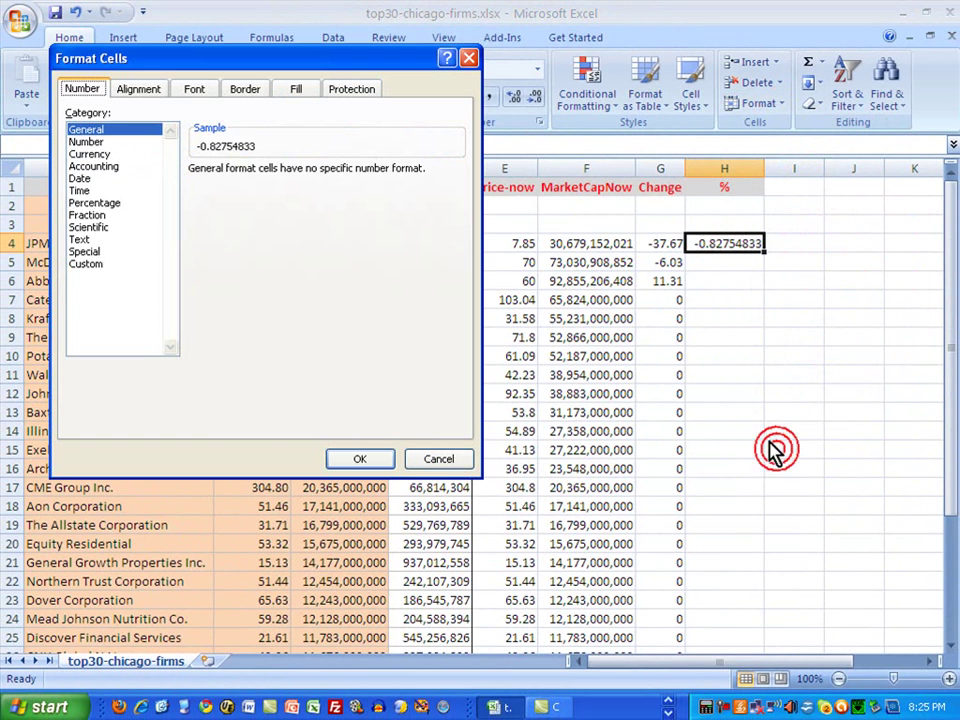
click(90, 204)
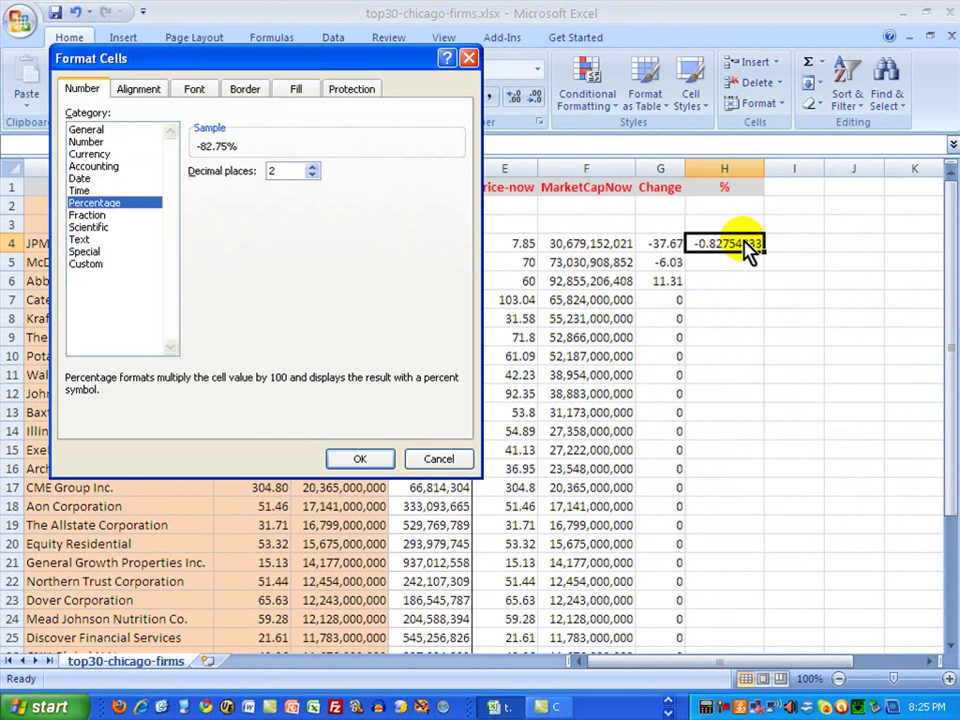
double_click(272, 172)
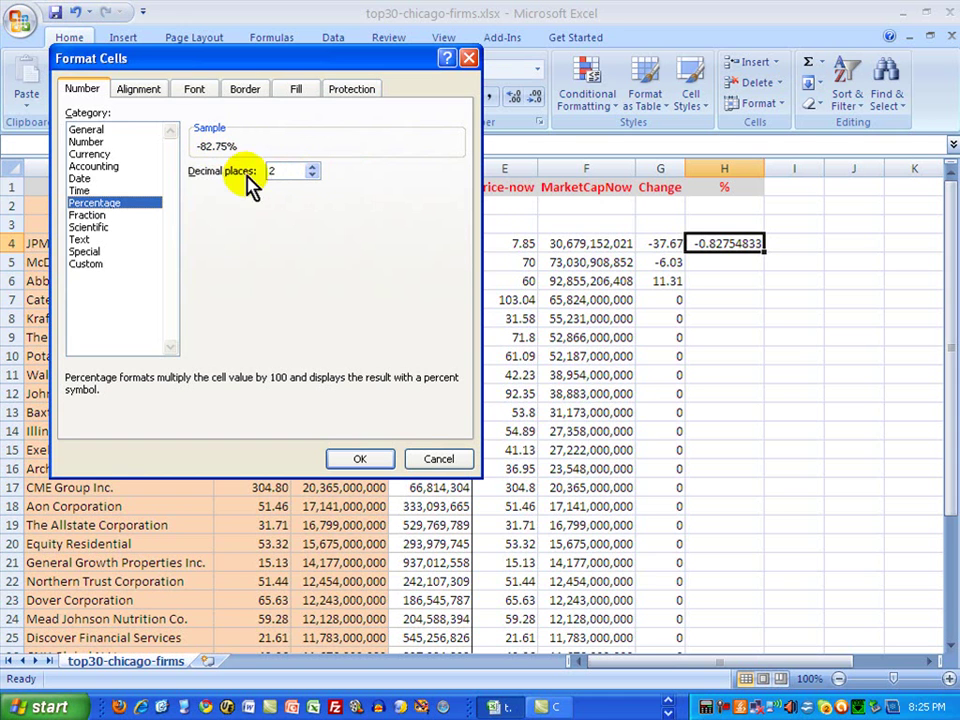
click(364, 460)
click(833, 420)
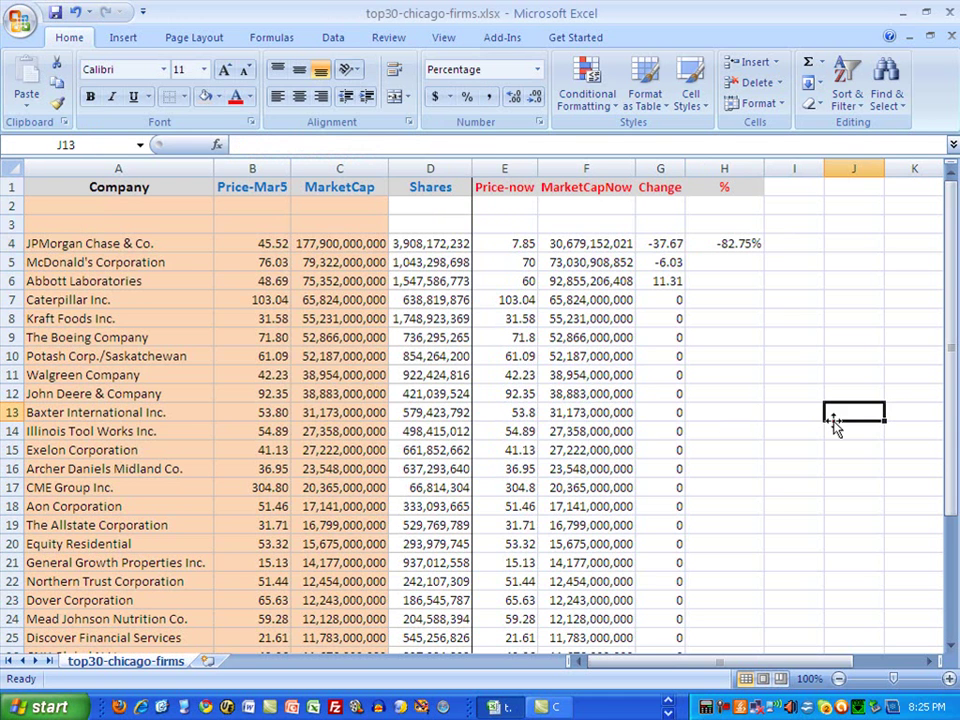
Step: Copy the percent formula from H4 into cells H5:H32 for the remaining companies
click(708, 245)
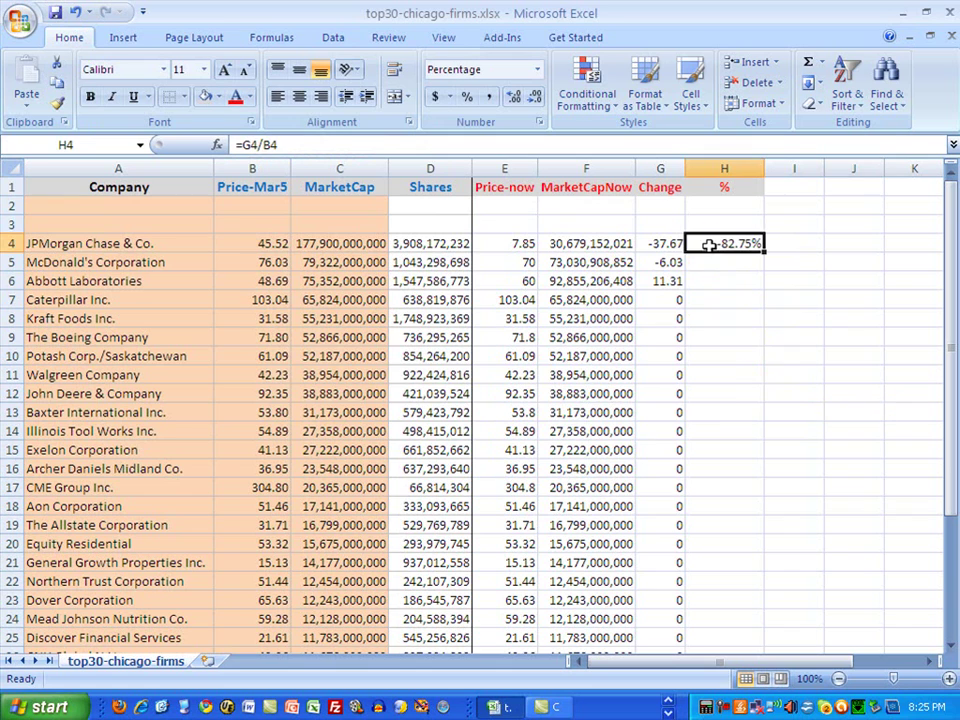
key(ctrl+c)
drag(729, 268, 725, 618)
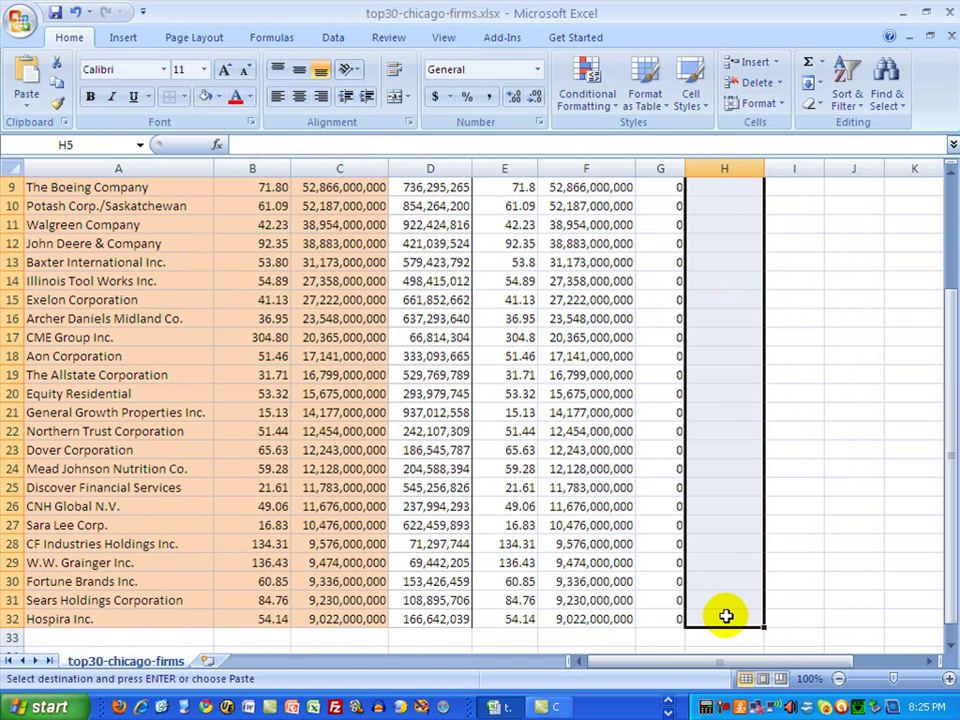
key(ctrl+v)
click(801, 541)
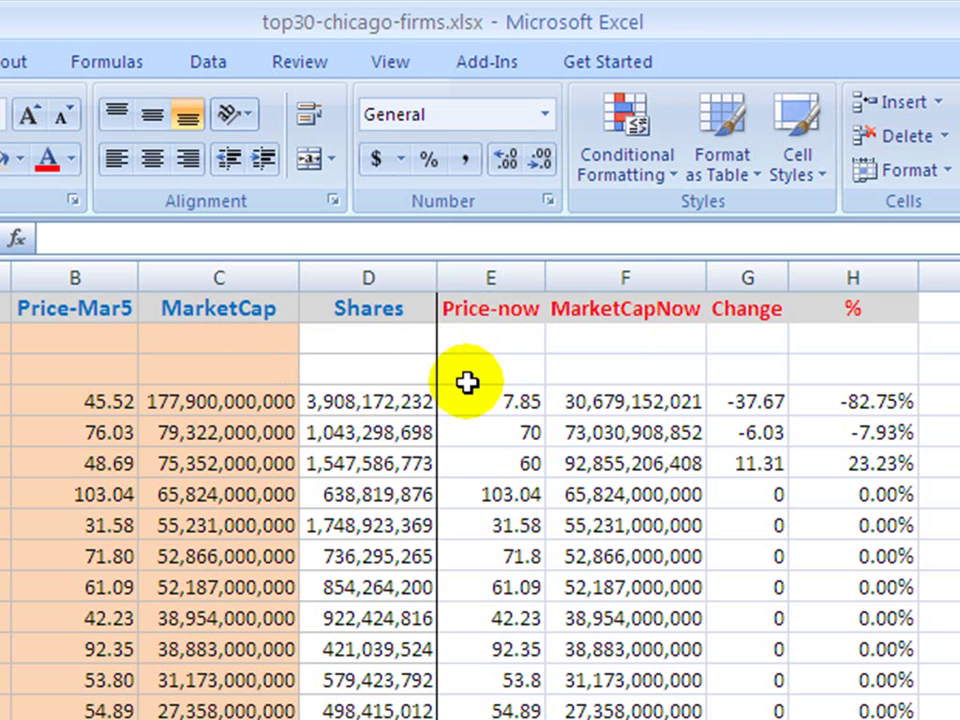
Step: Enter the row labels Total in B2 and Average in B3
click(117, 337)
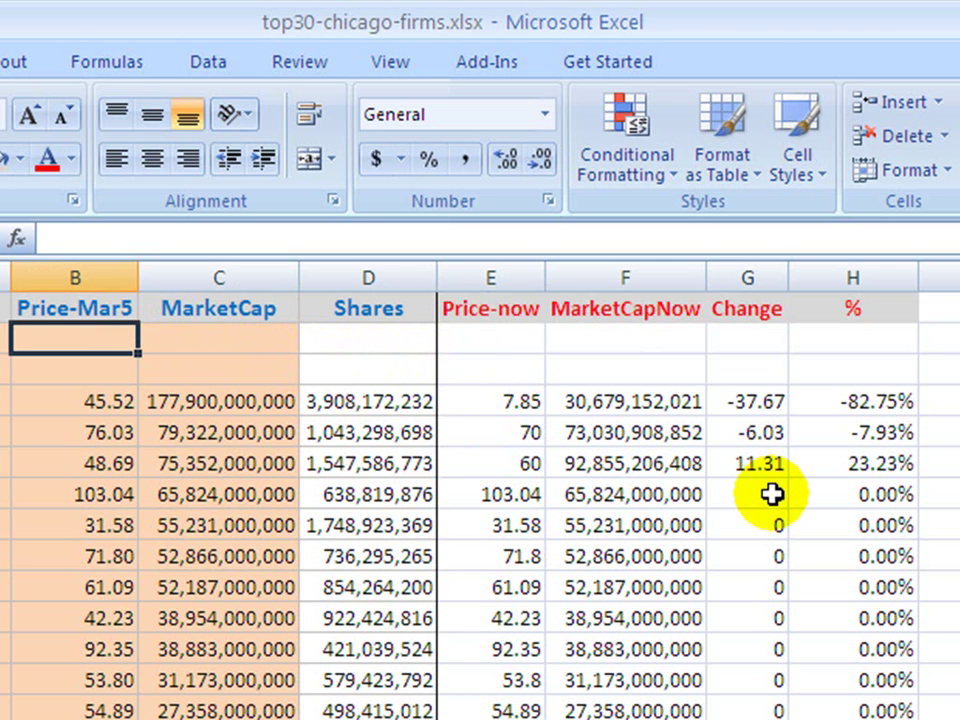
text(Total)
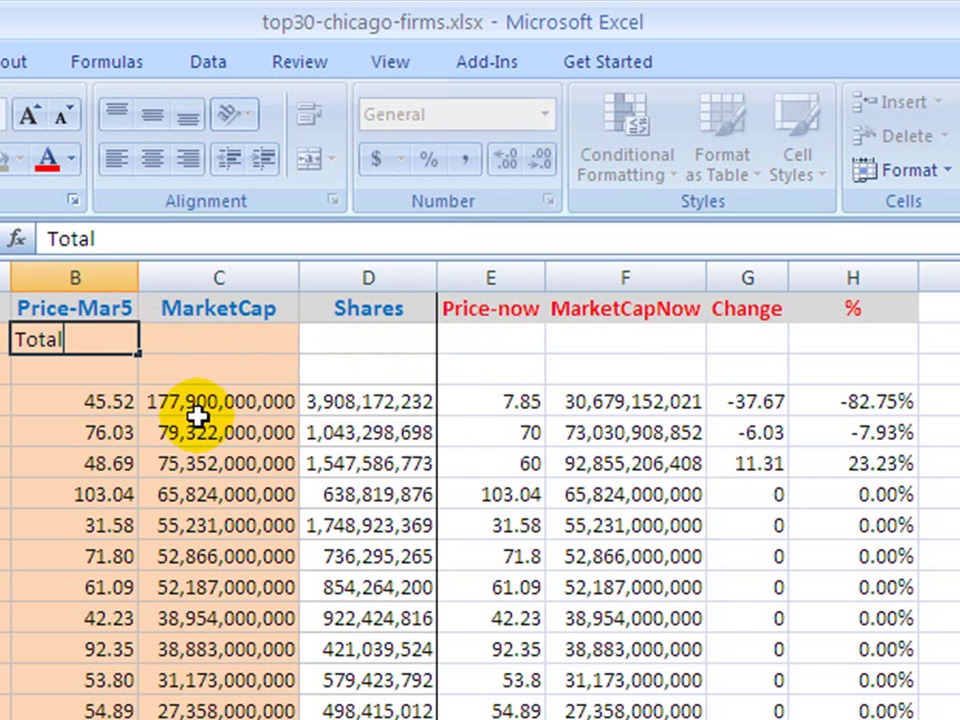
click(107, 378)
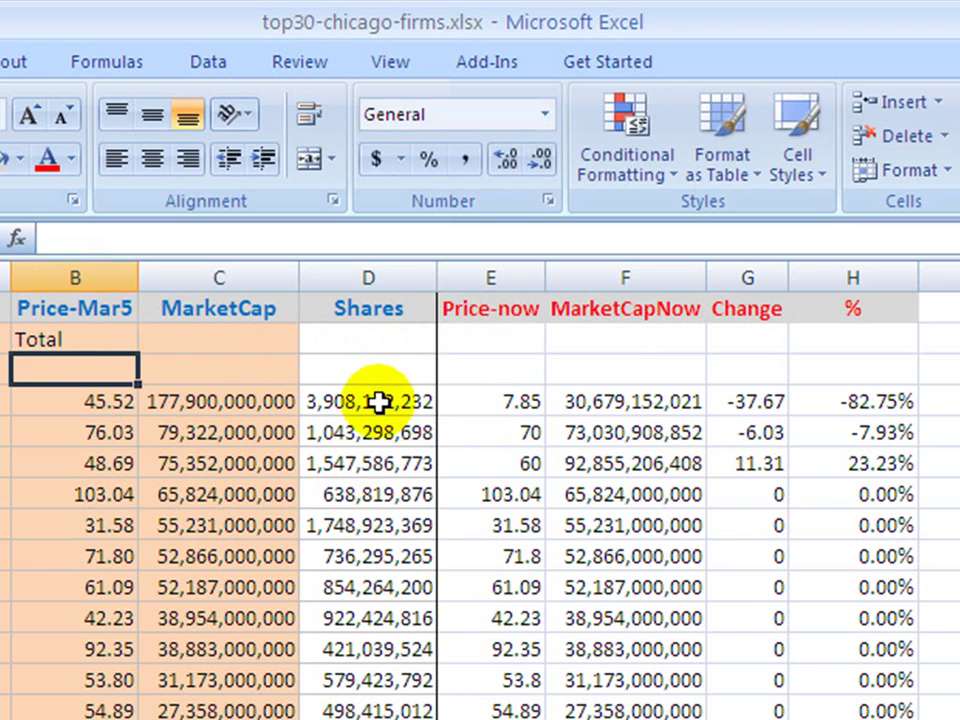
text(Average)
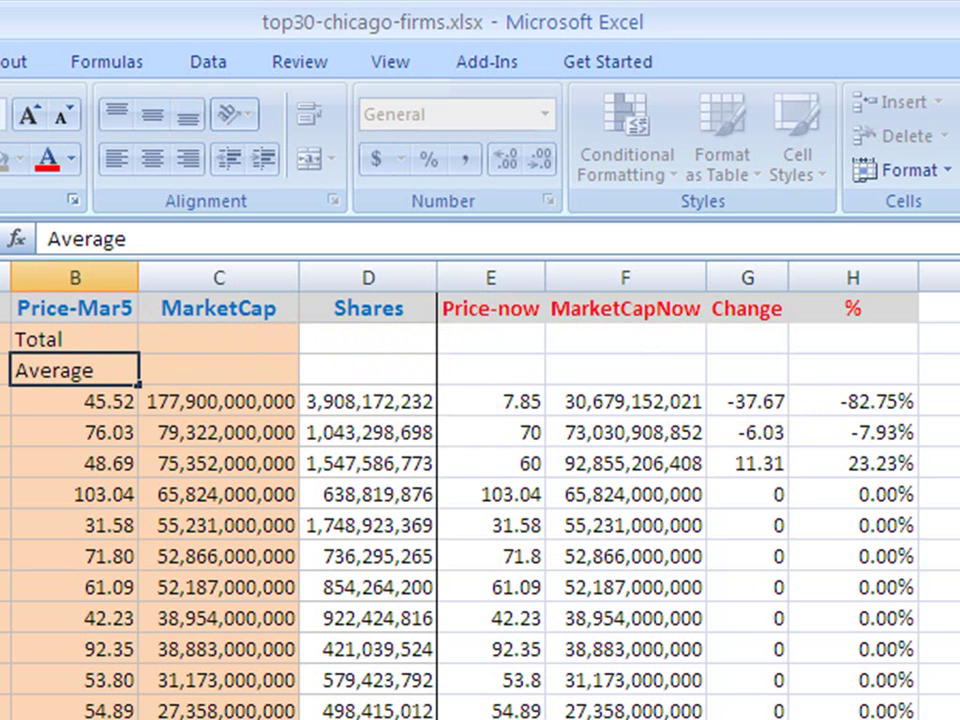
click(265, 369)
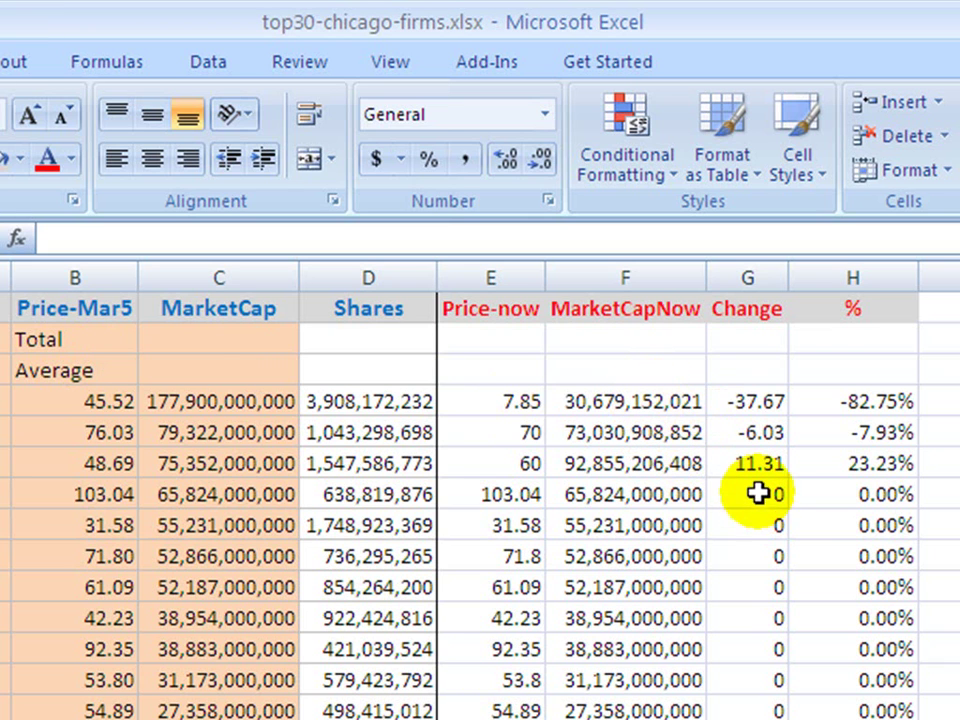
Step: Right-align the Total and Average labels in B2:B3
drag(105, 337, 103, 369)
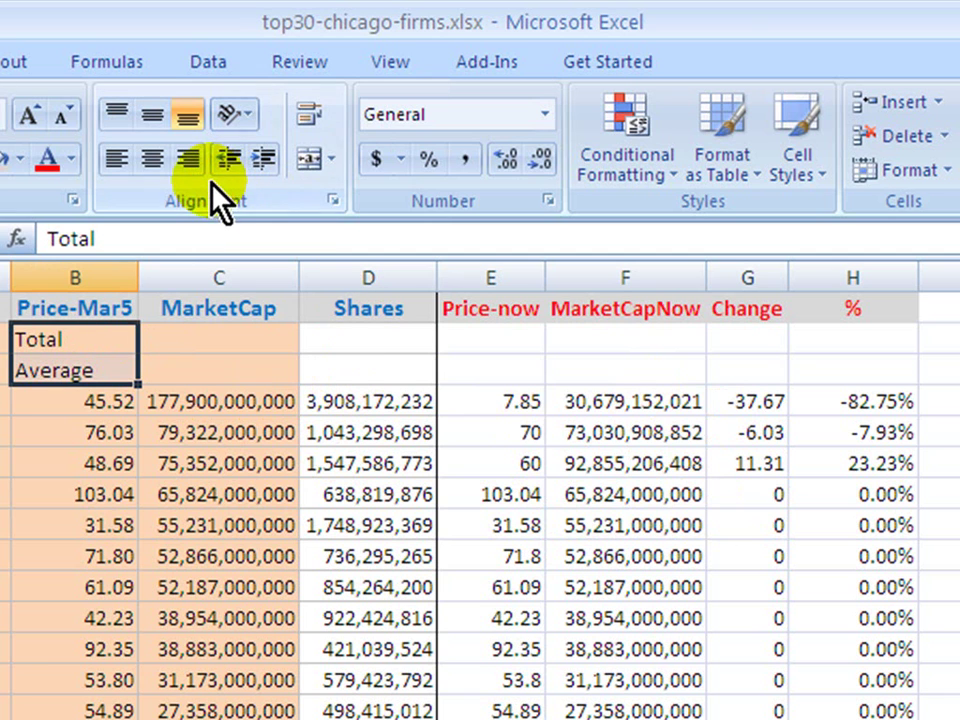
click(190, 159)
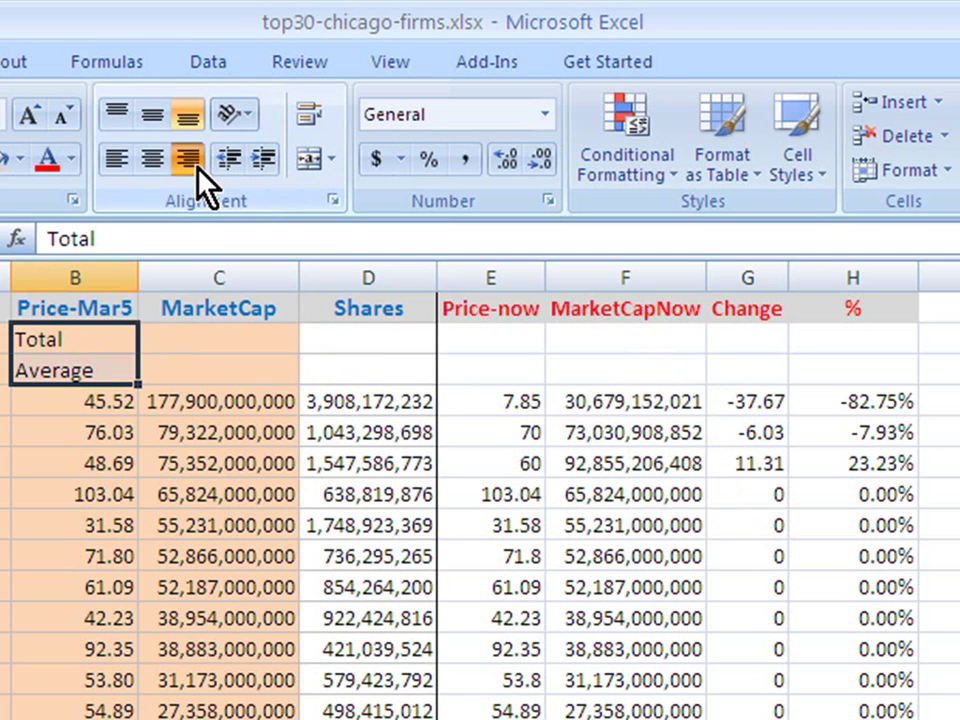
click(925, 398)
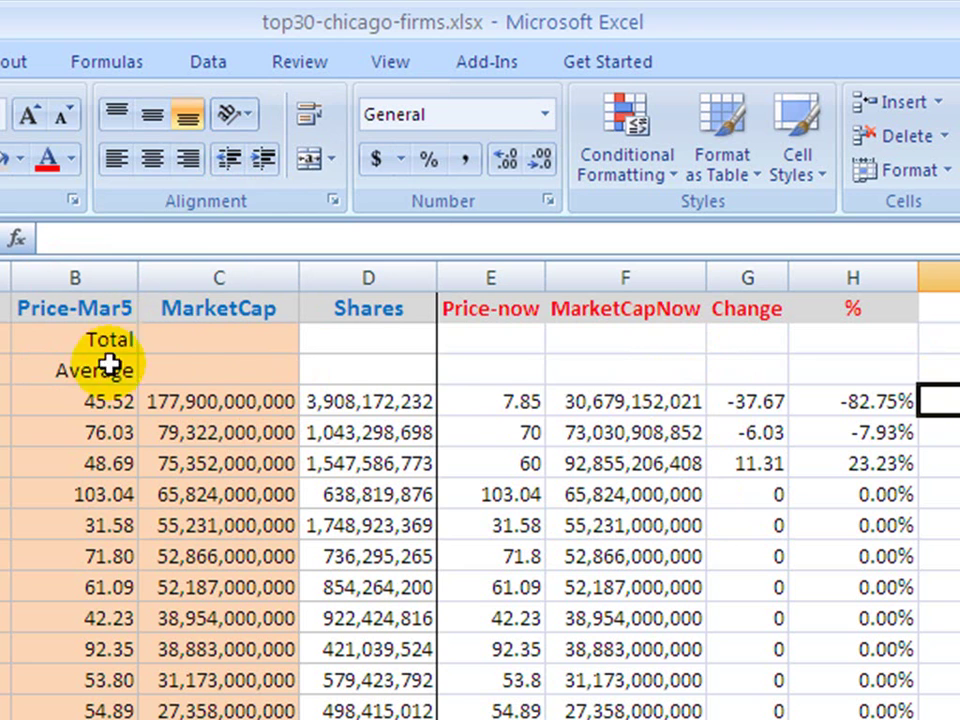
Step: Enter the formula =sum(C4:C32) in C2 to total the MarketCap column
click(216, 338)
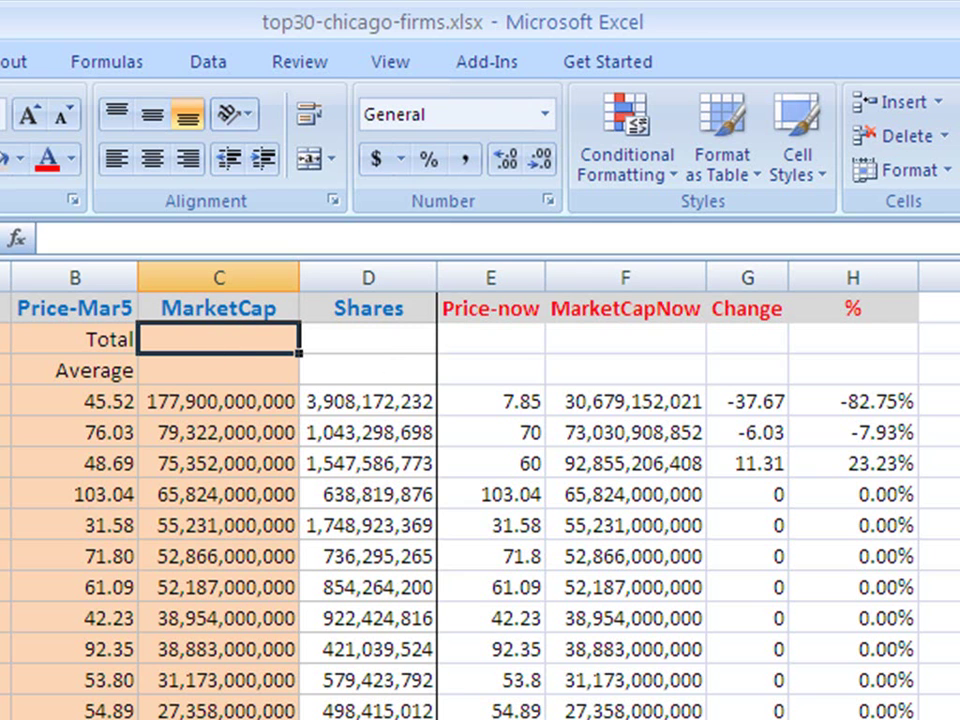
text(=s)
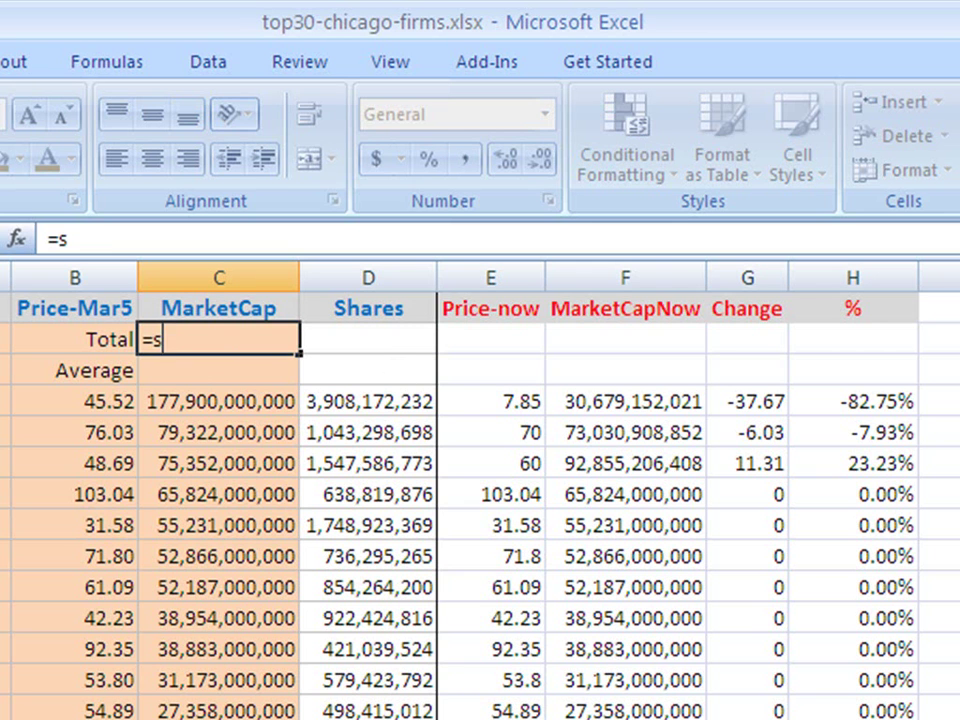
text(um()
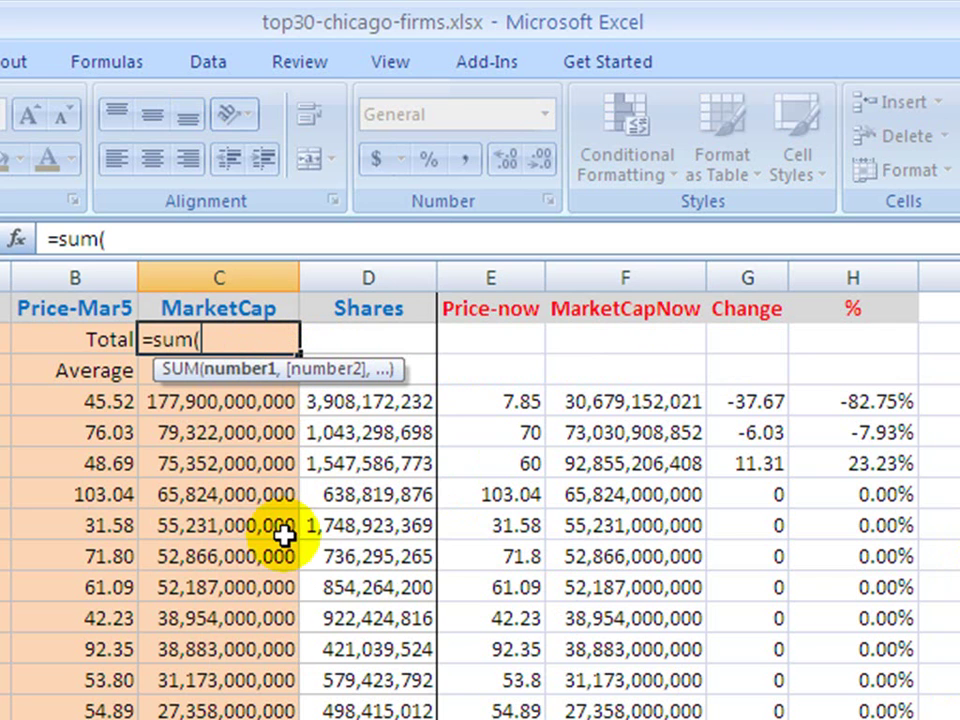
click(224, 401)
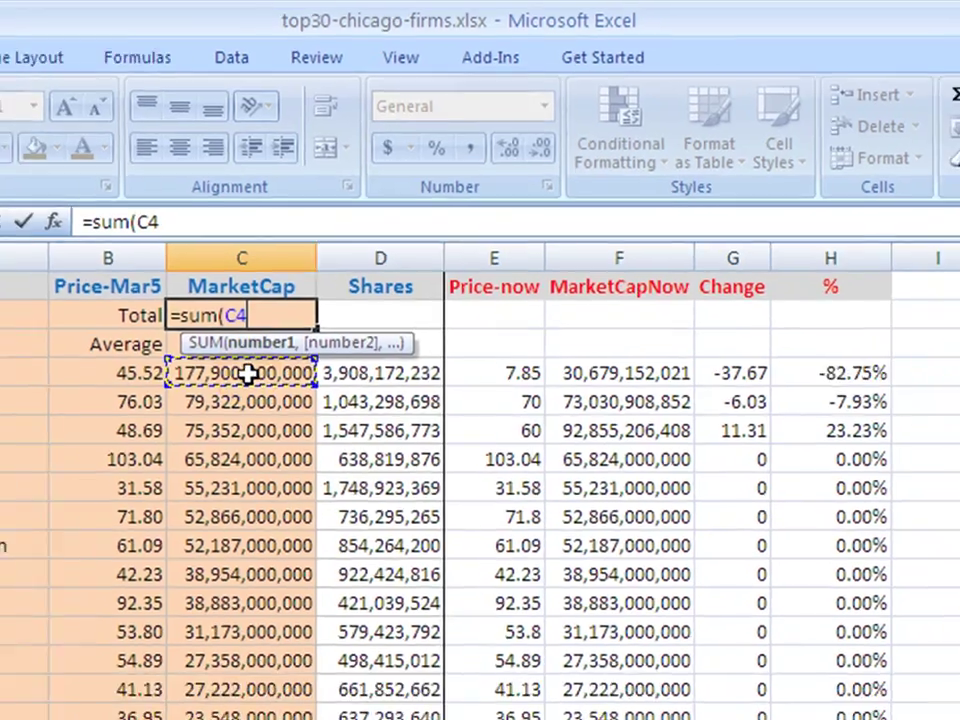
drag(224, 401, 197, 633)
drag(326, 383, 343, 612)
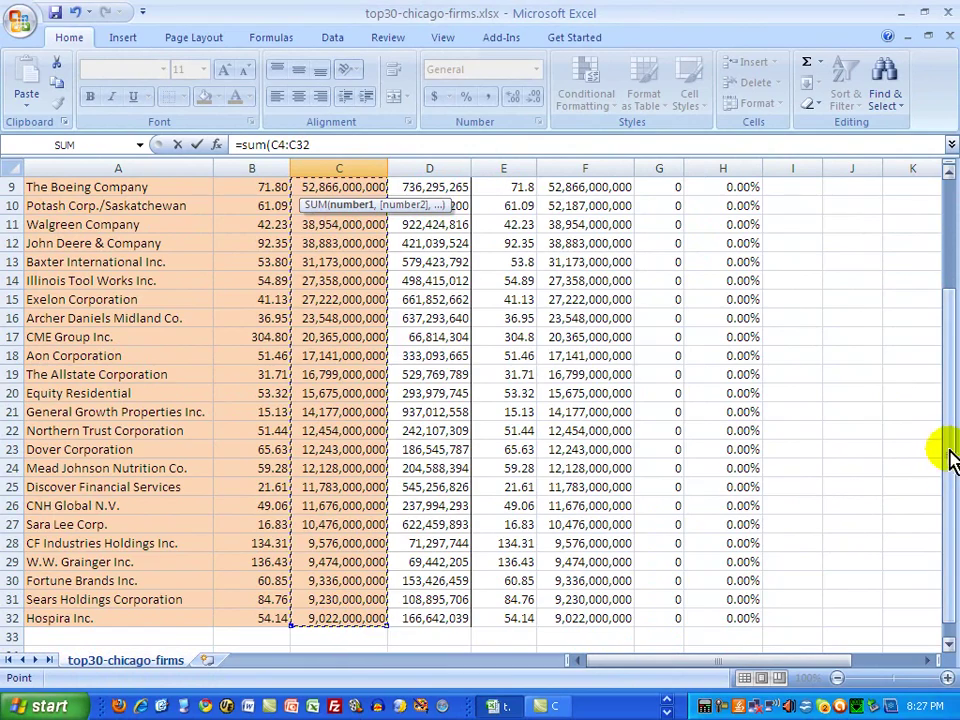
scroll(950, 458, up, 3)
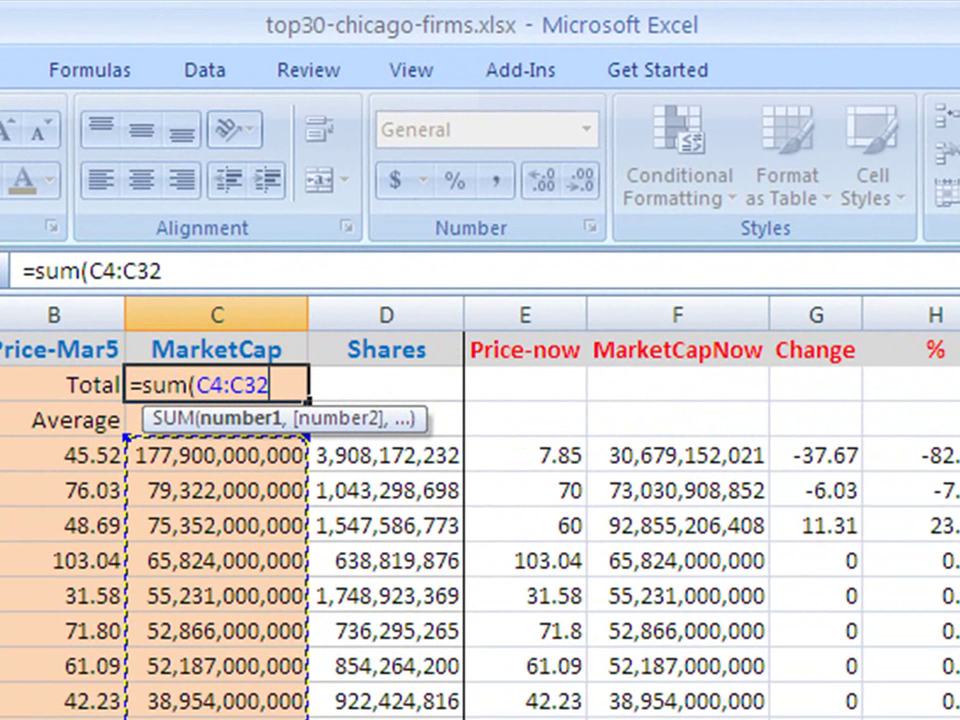
text())
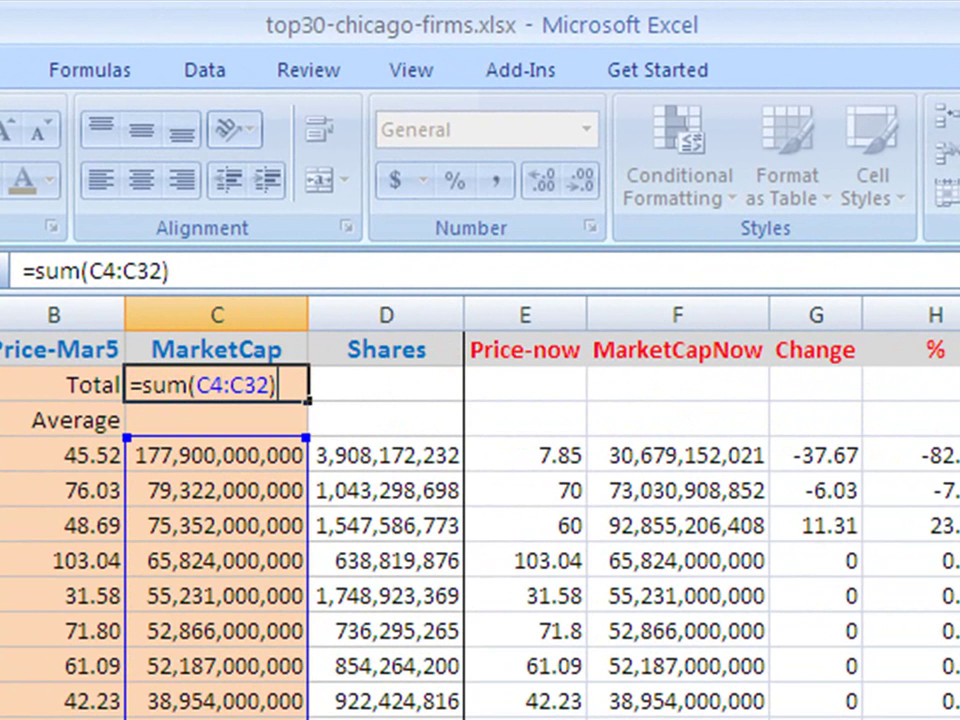
key(Return)
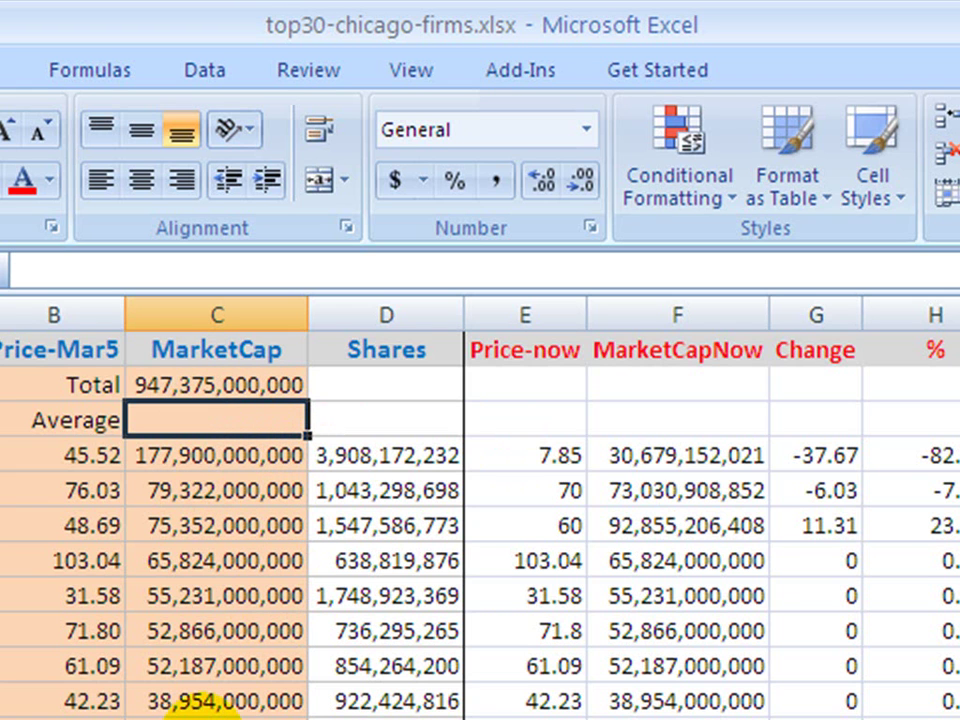
Step: Enter the formula =average(C4:C32) in C3 to average the MarketCap column
click(268, 421)
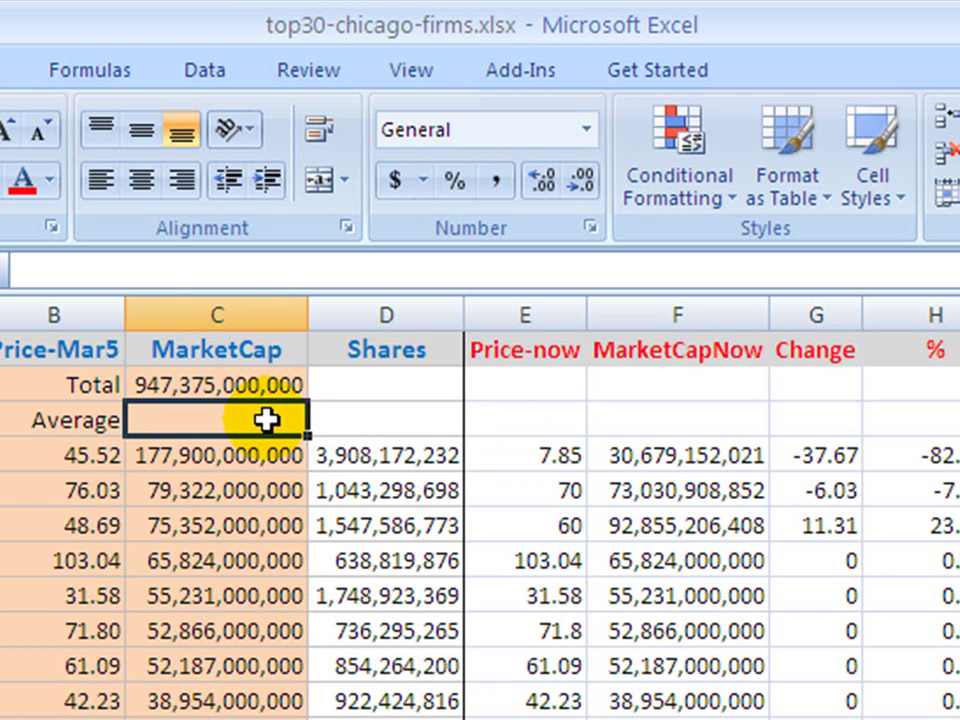
text(=)
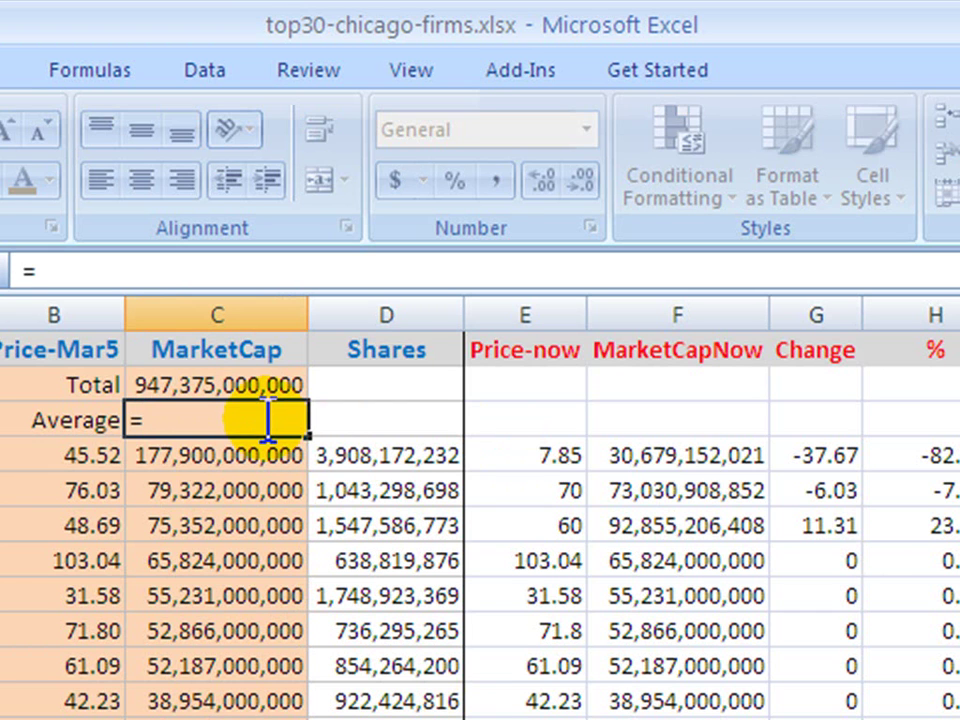
text(ave)
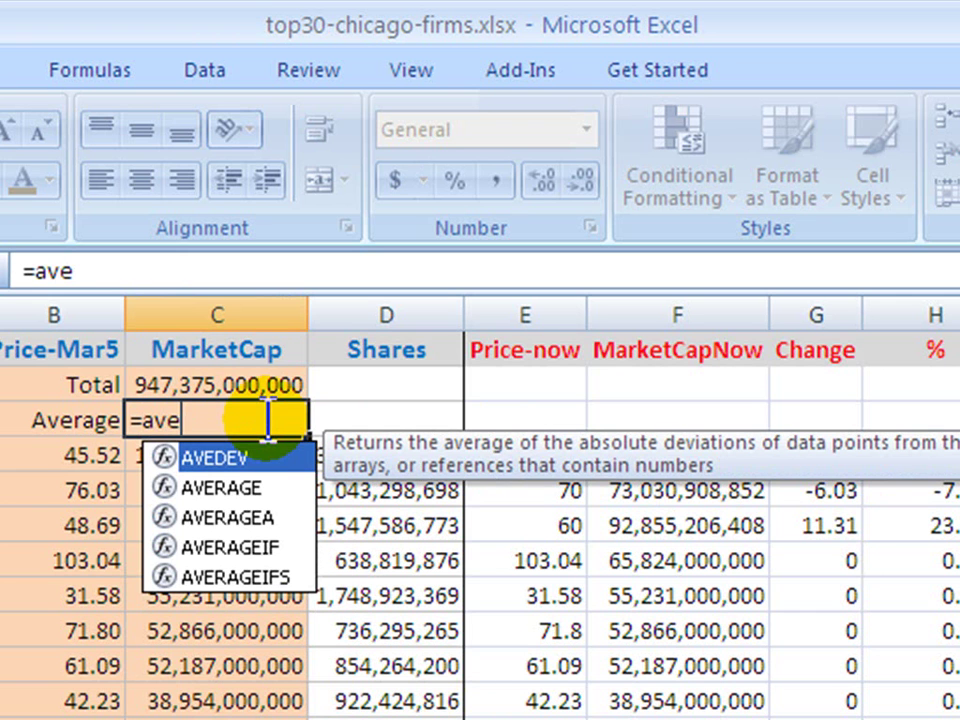
text(rage()
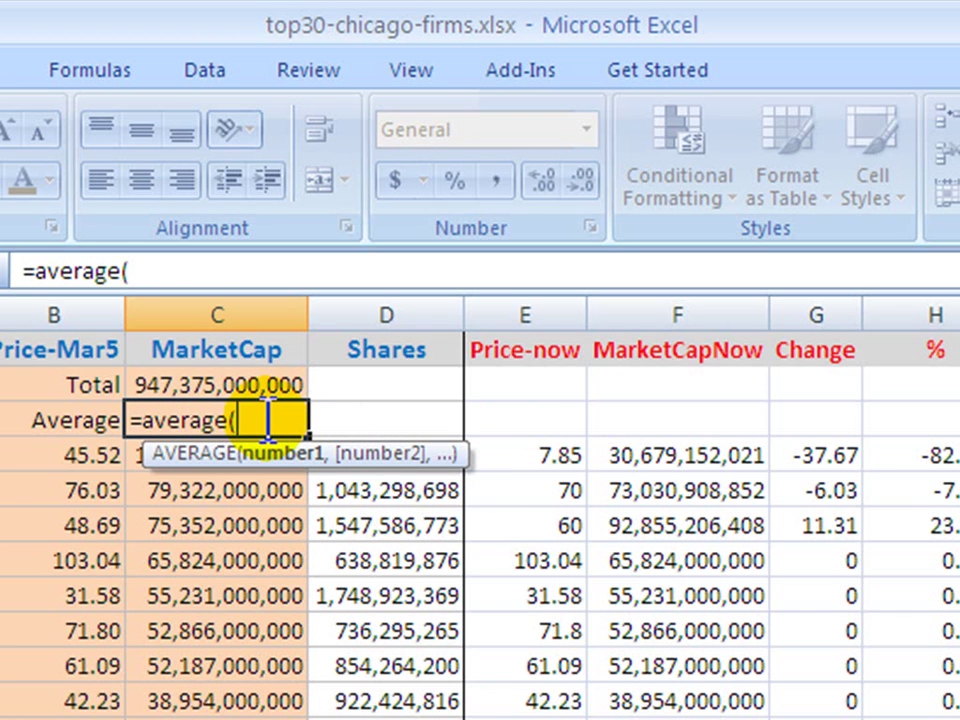
click(128, 457)
drag(128, 457, 135, 717)
scroll(606, 386, up, 1)
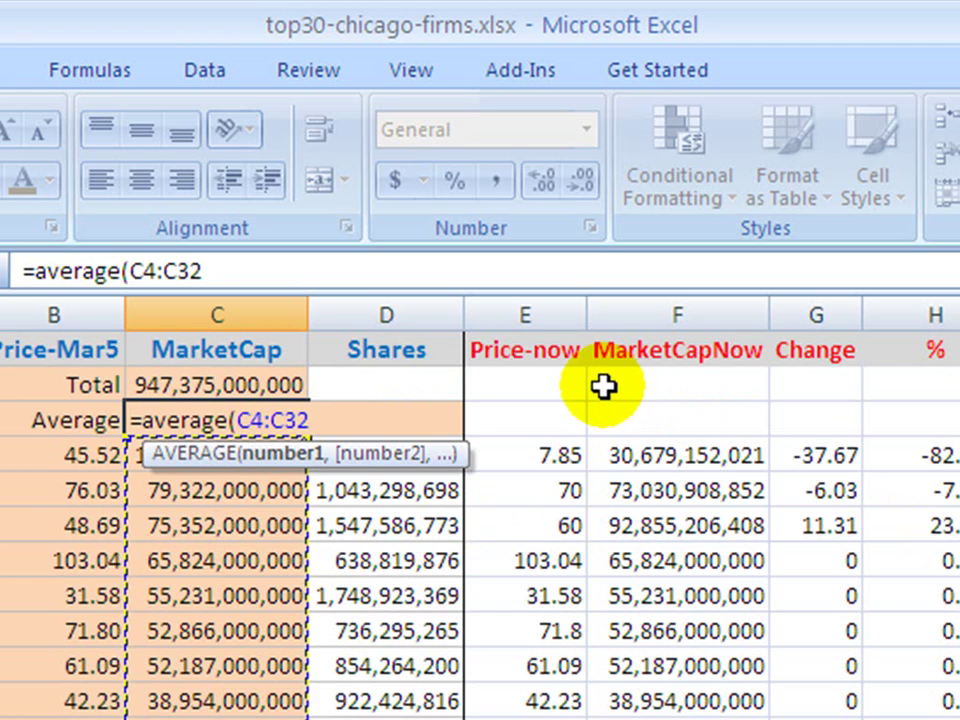
text())
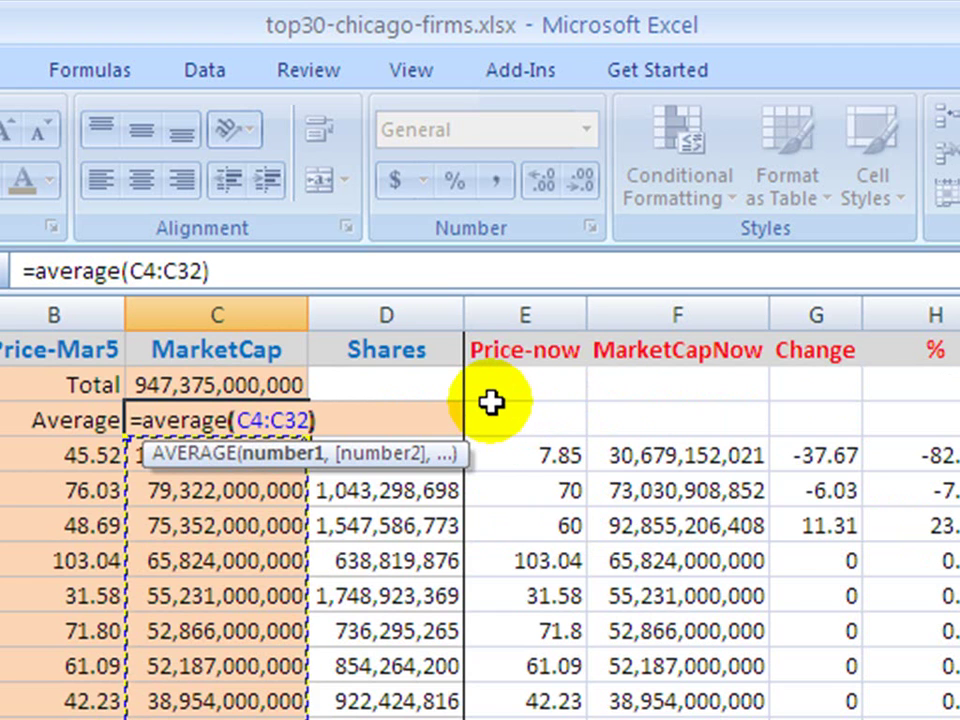
key(Return)
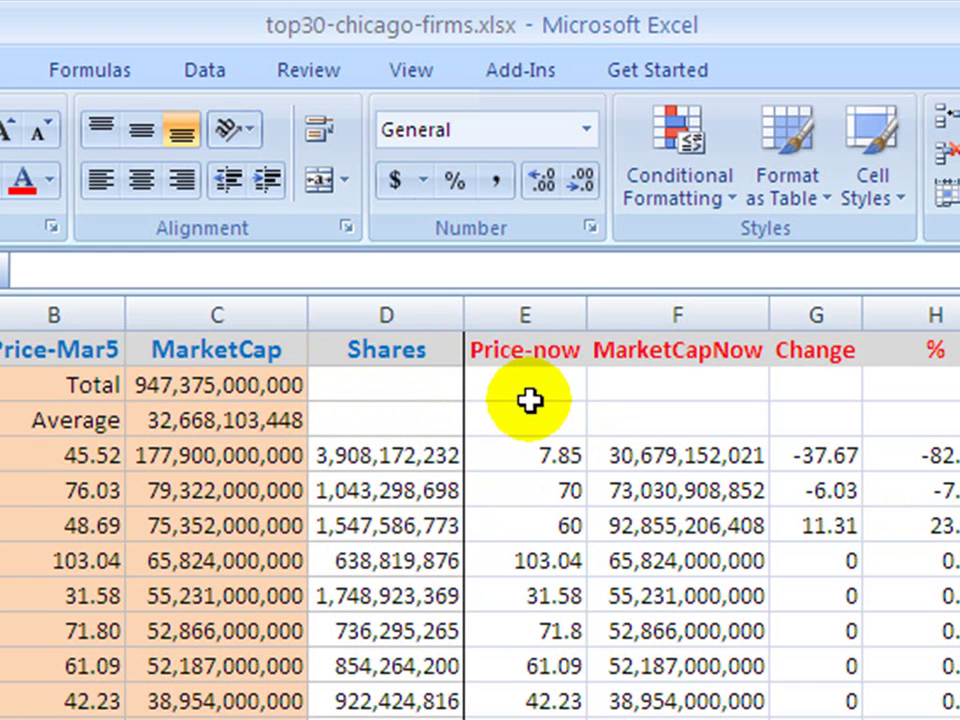
Step: Copy the total formula from C2 into F2 so that it sums the MarketCapNow column
click(715, 385)
click(717, 385)
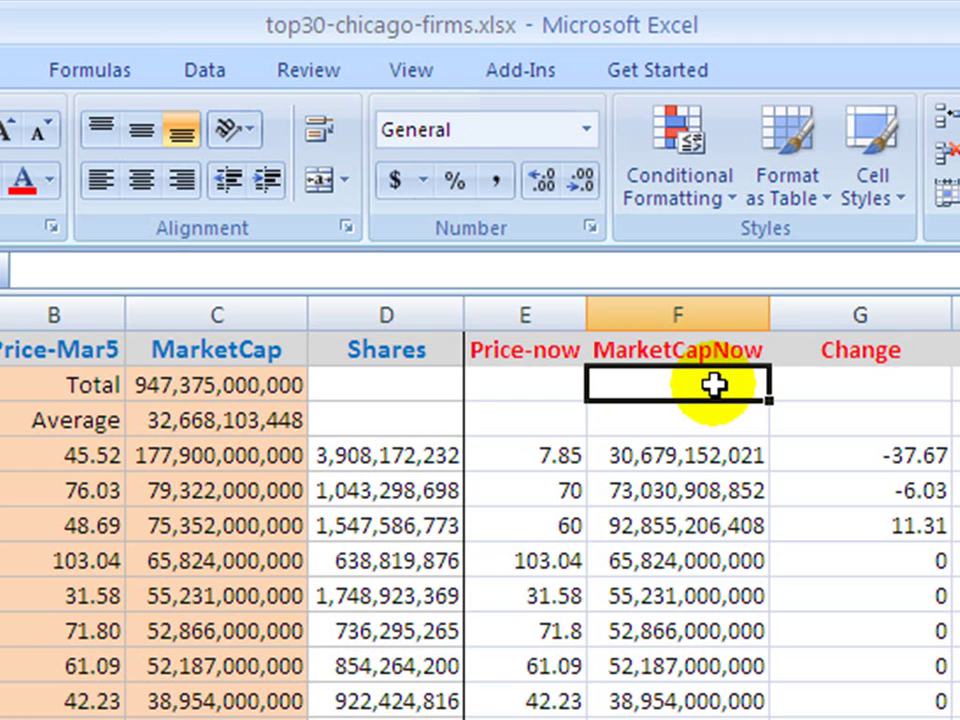
click(277, 383)
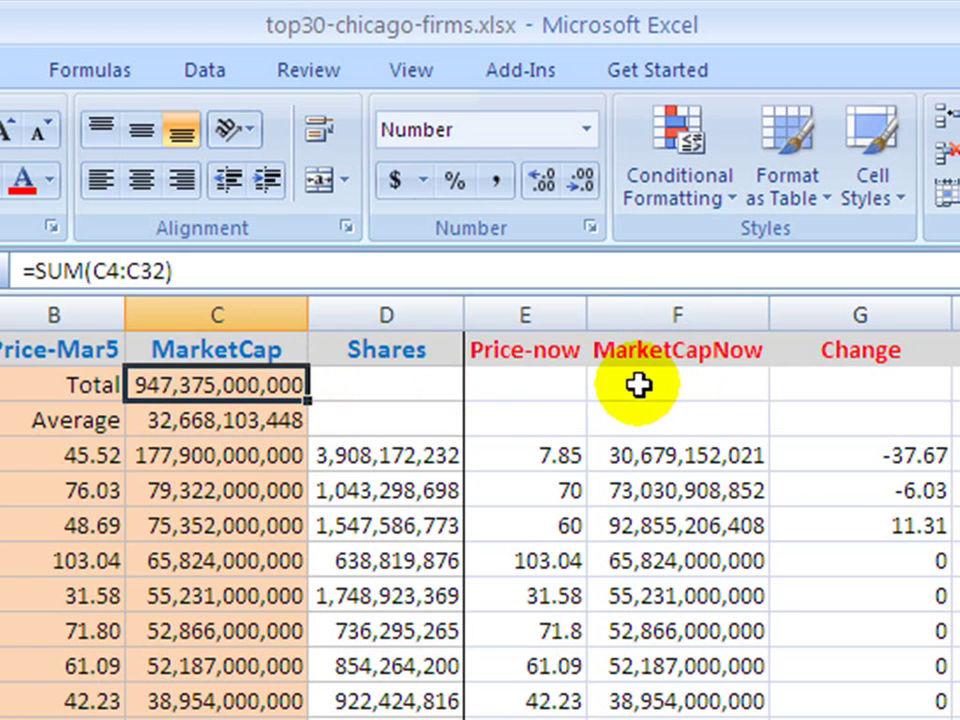
click(271, 385)
key(ctrl+c)
click(652, 385)
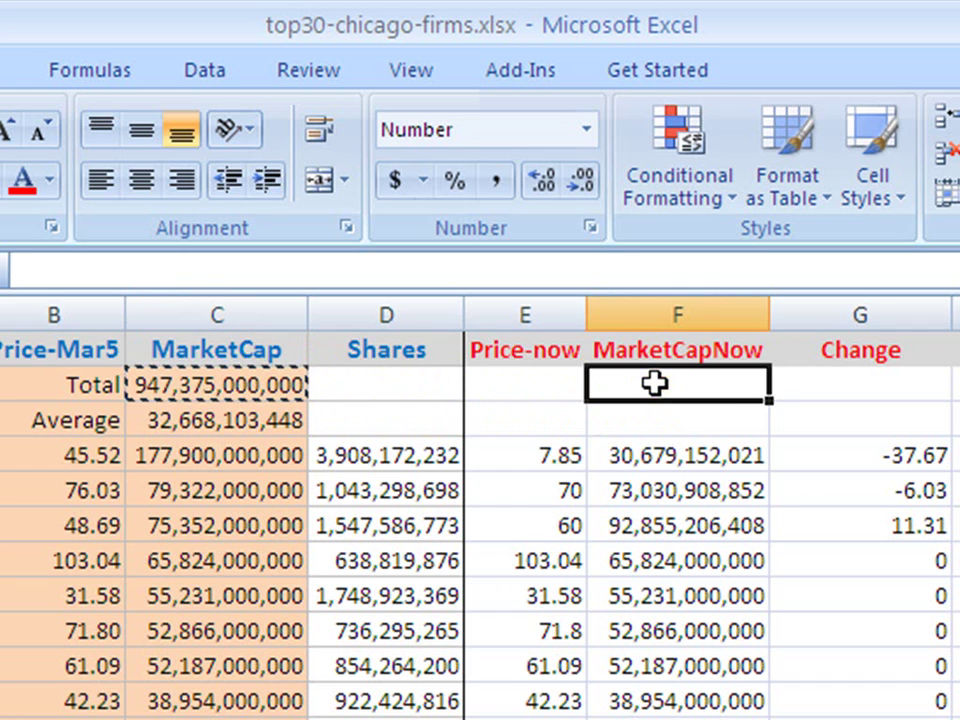
key(ctrl+v)
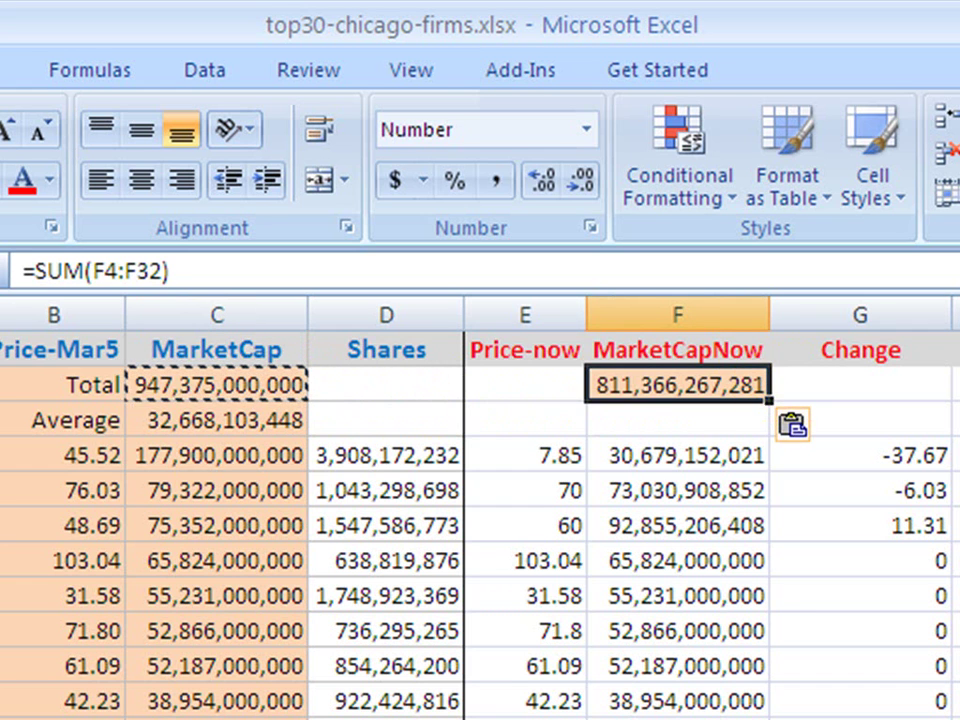
key(Down)
click(676, 388)
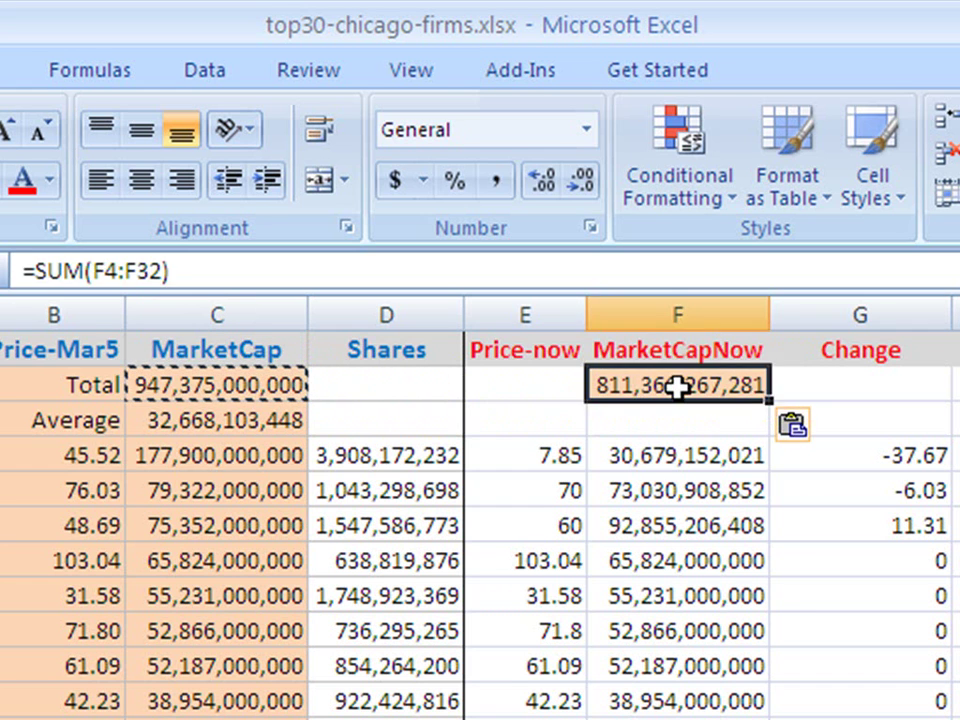
click(281, 385)
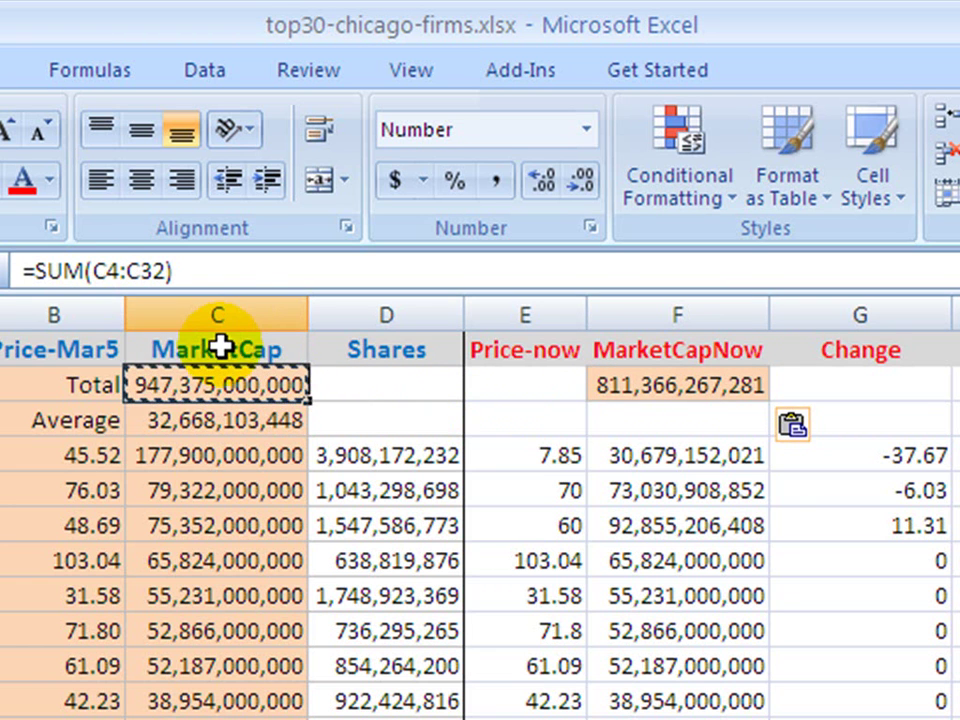
click(644, 386)
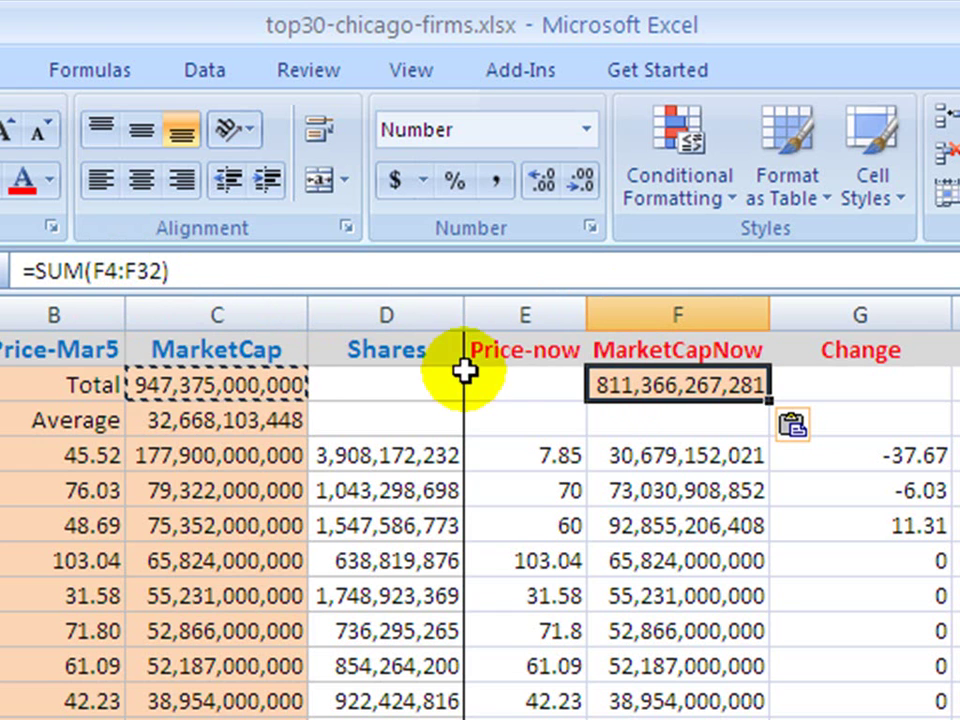
click(668, 388)
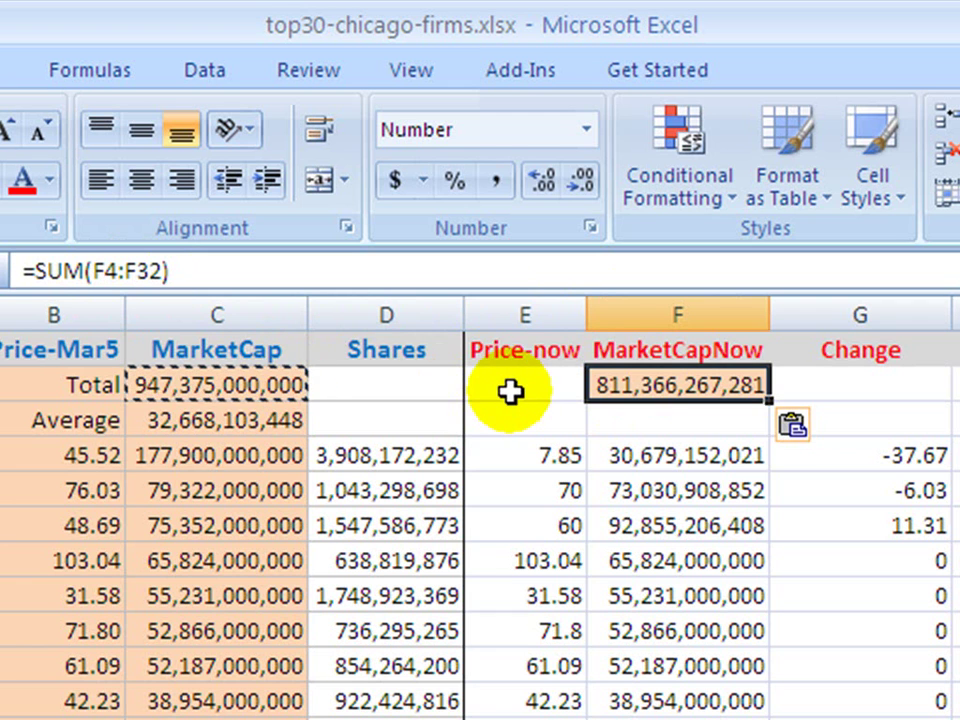
Step: Apply the formatting of F4 to the MarketCapNow total in F2 to remove its orange fill
click(670, 456)
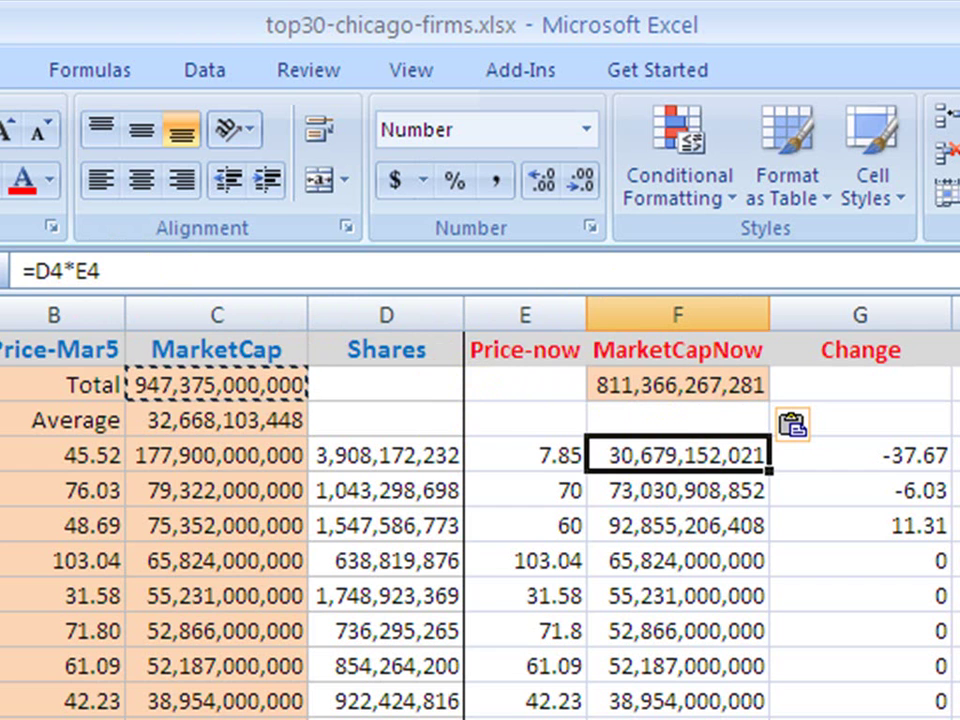
key(ctrl+c)
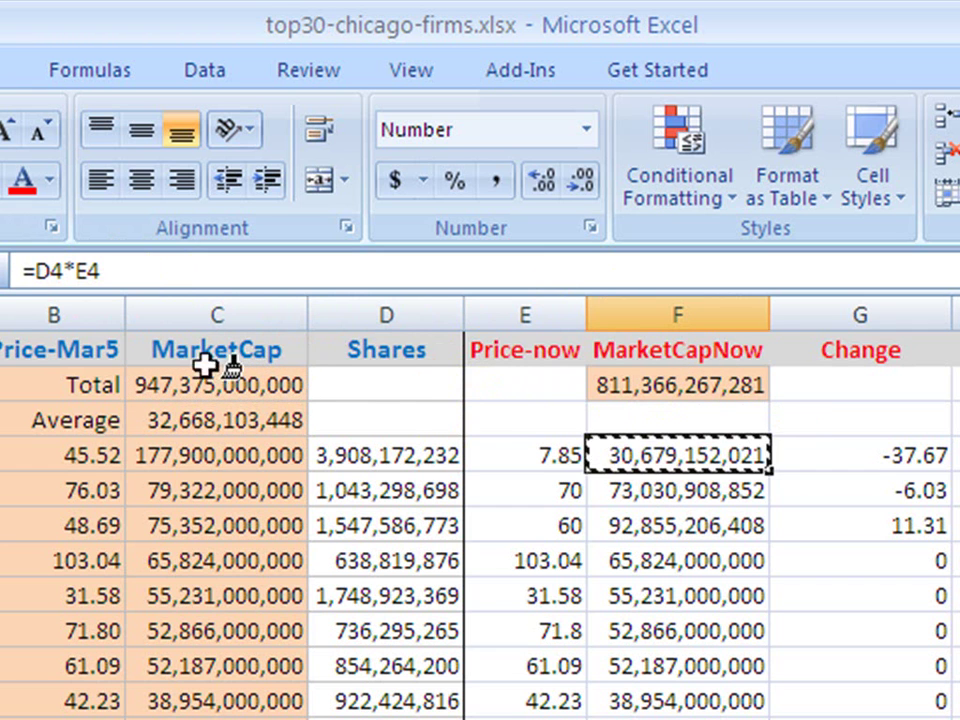
click(600, 395)
key(Escape)
click(748, 422)
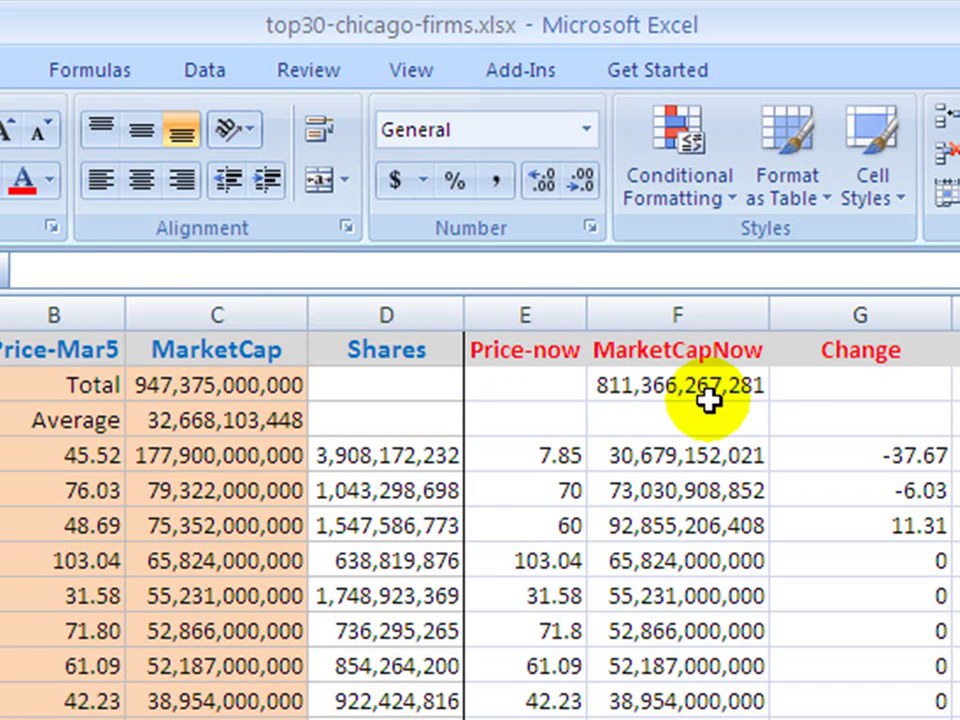
Step: Enter the formula =average(F4:F32) in F3 to average the MarketCapNow column
click(258, 413)
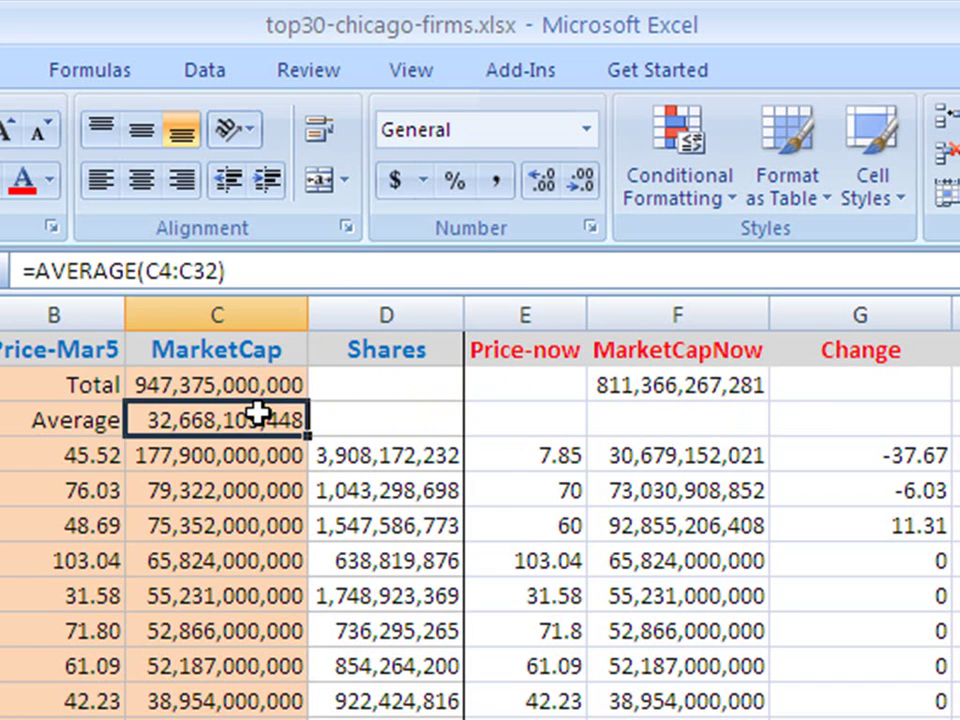
click(648, 420)
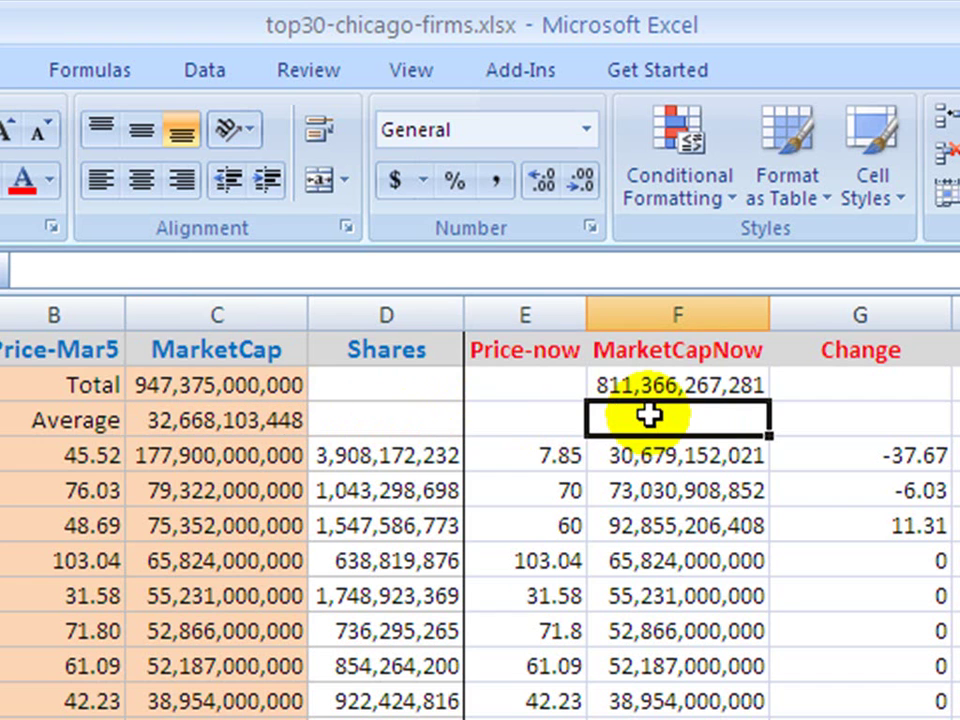
text(=)
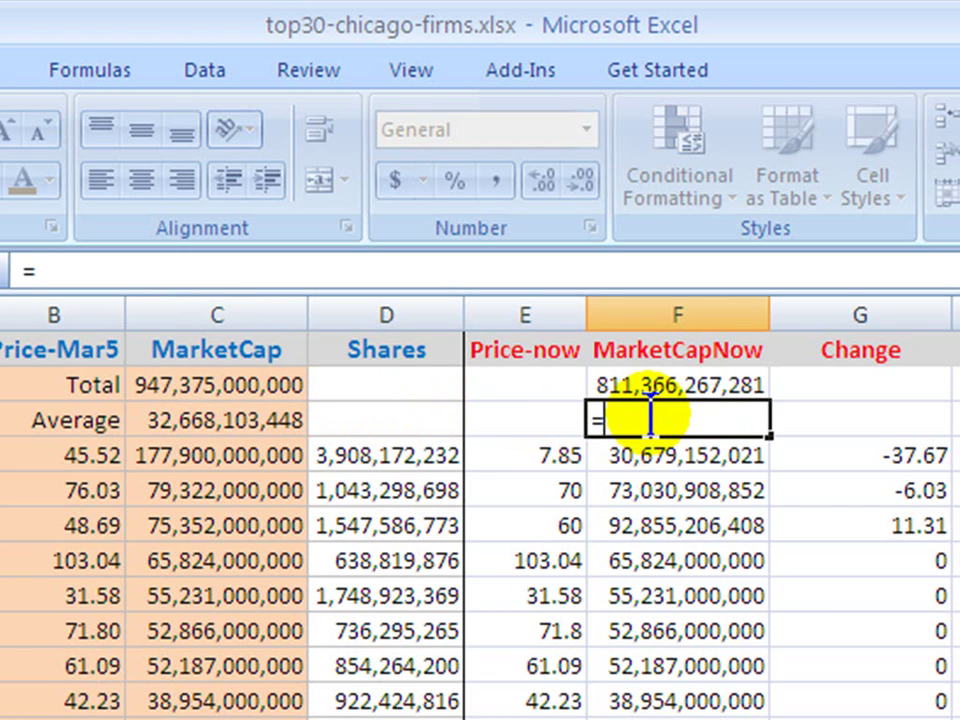
text(average()
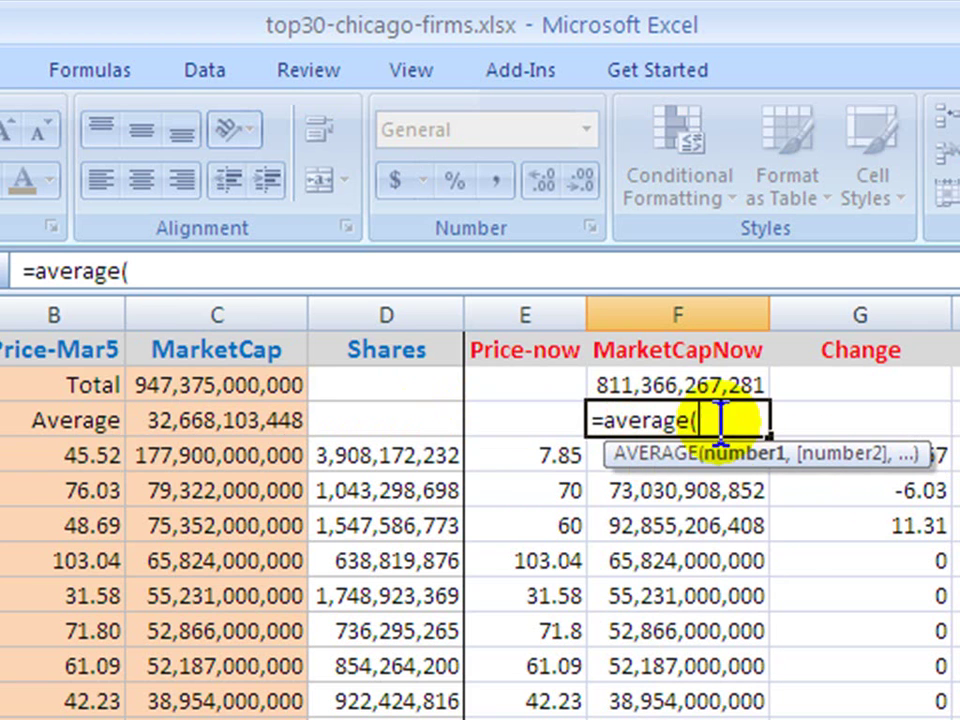
click(593, 455)
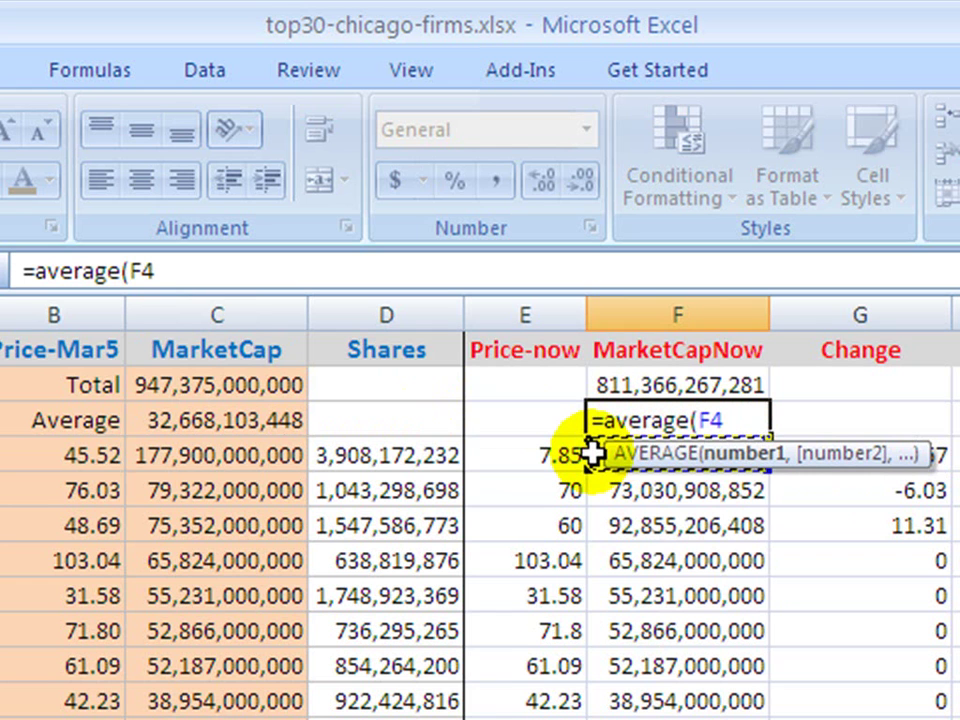
drag(593, 455, 634, 719)
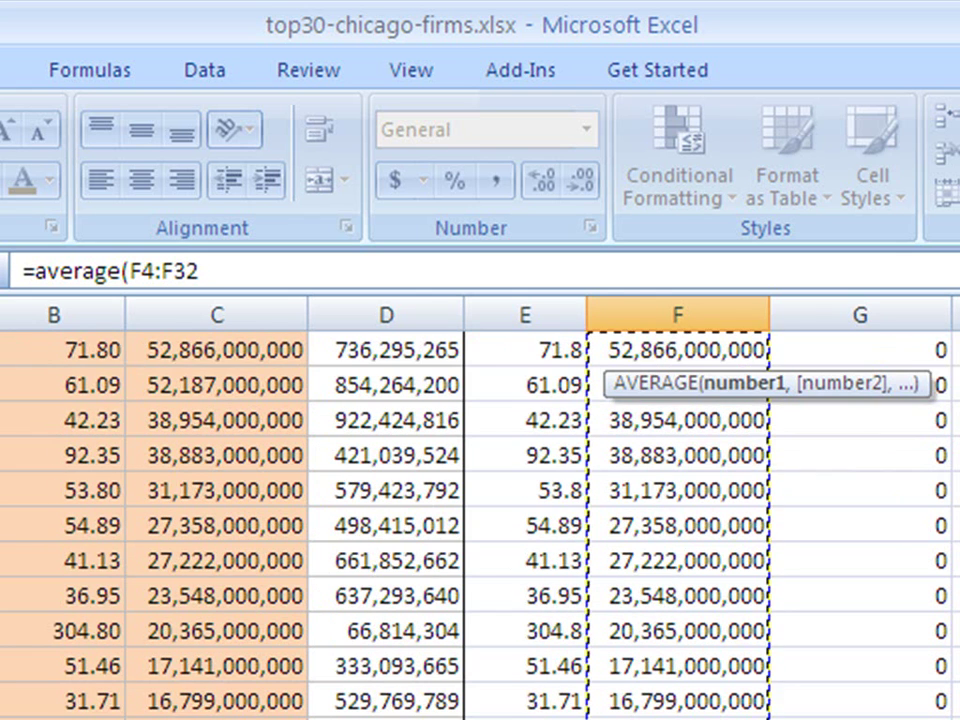
scroll(634, 700, up, 3)
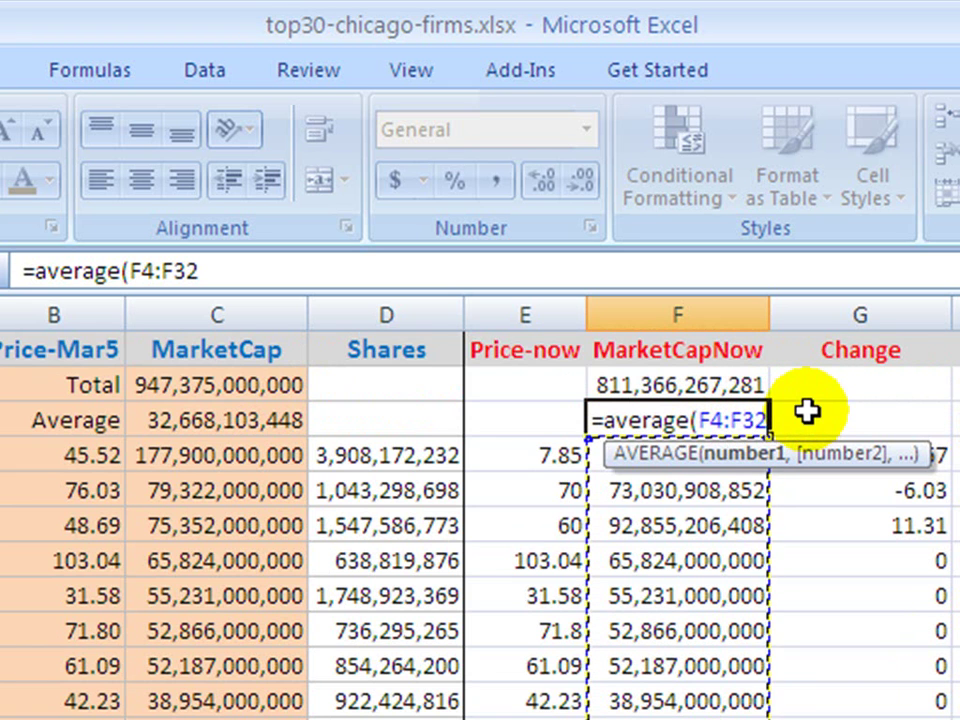
text())
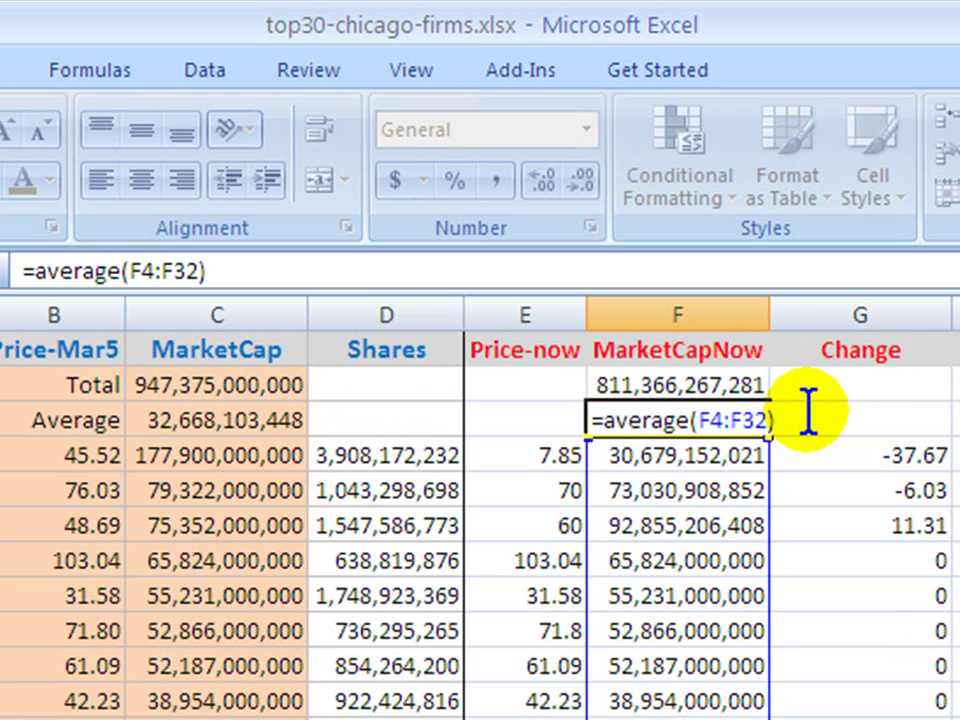
key(Return)
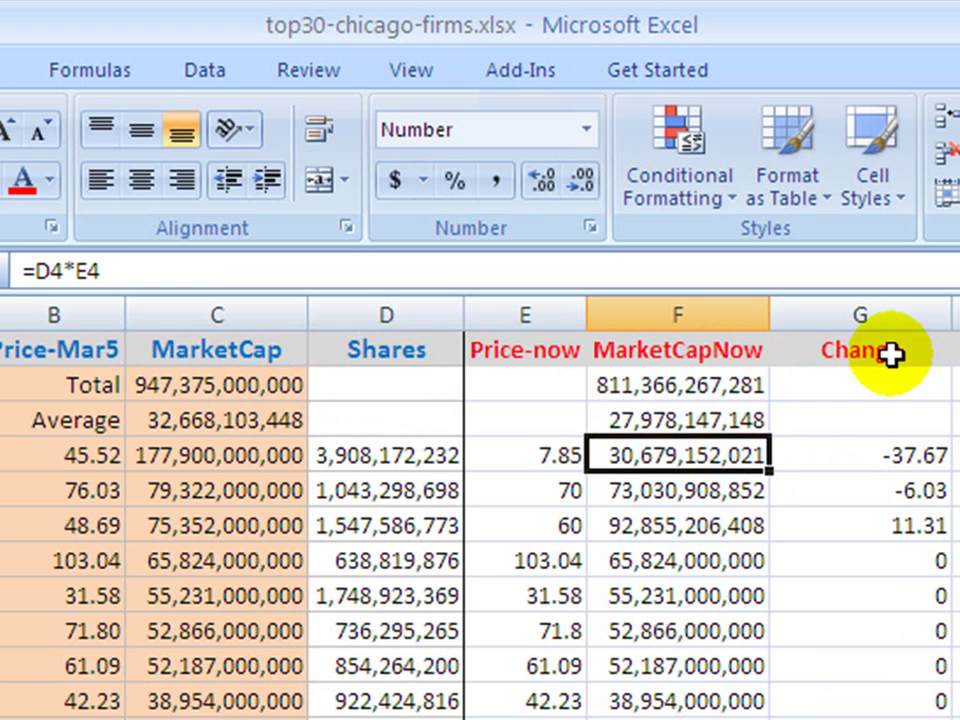
click(653, 418)
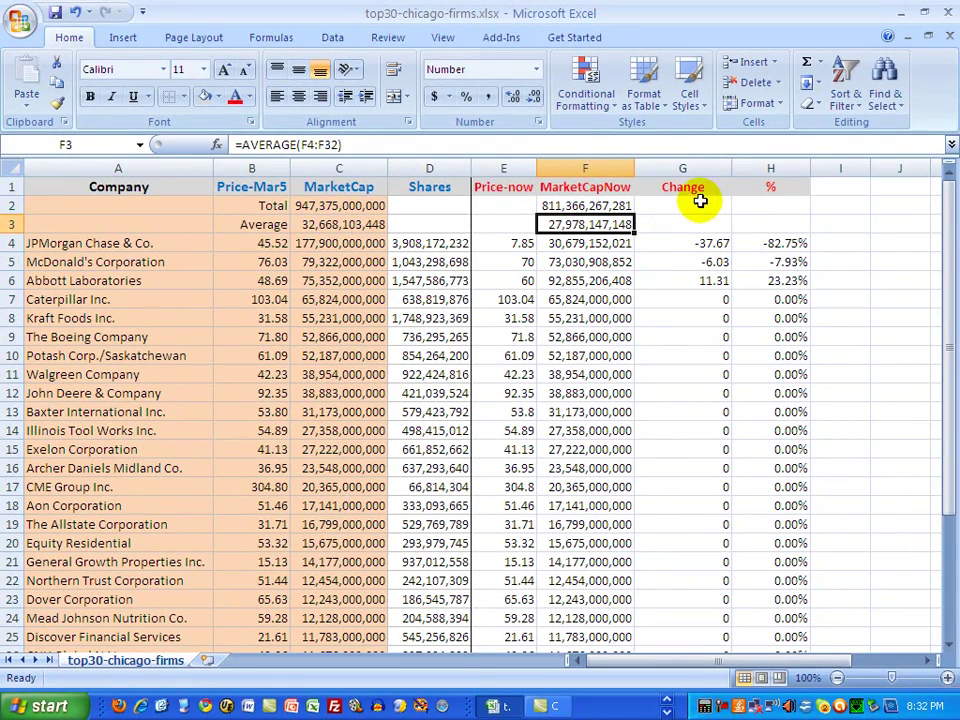
Step: Enter the formula =(c2-f2)*-1 in G2 to calculate the change in total market cap
click(700, 200)
click(700, 200)
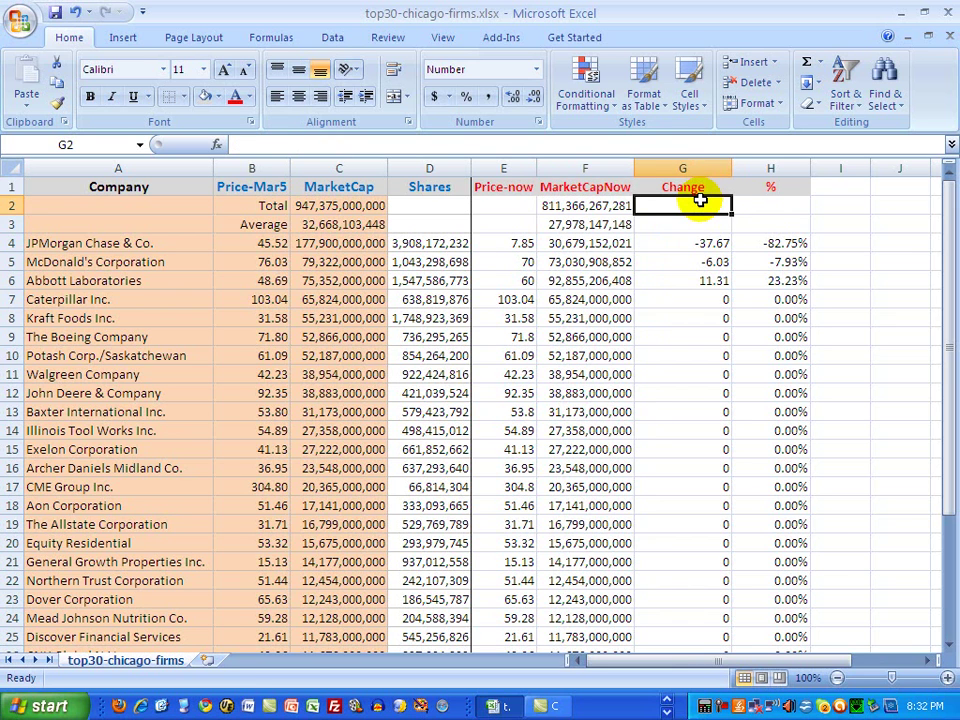
click(707, 244)
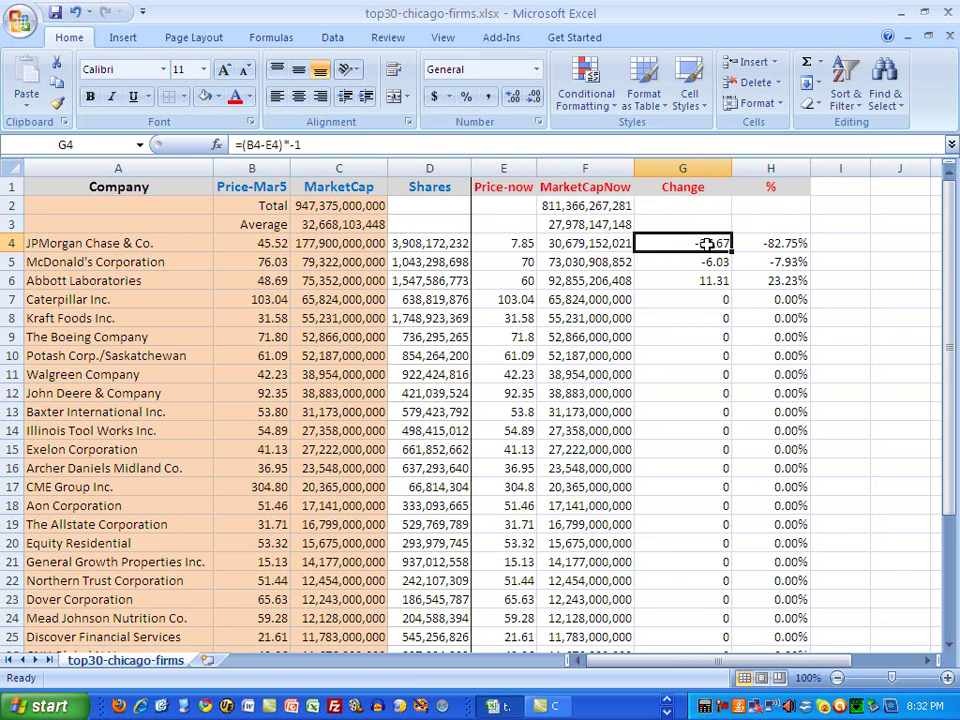
click(707, 244)
click(716, 243)
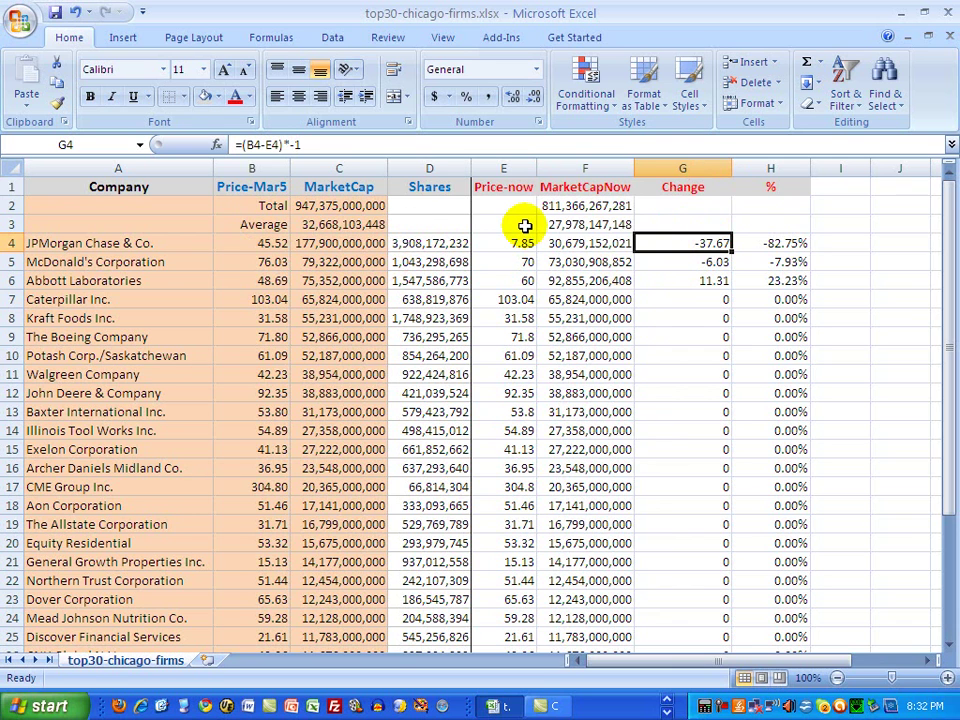
click(679, 203)
click(679, 203)
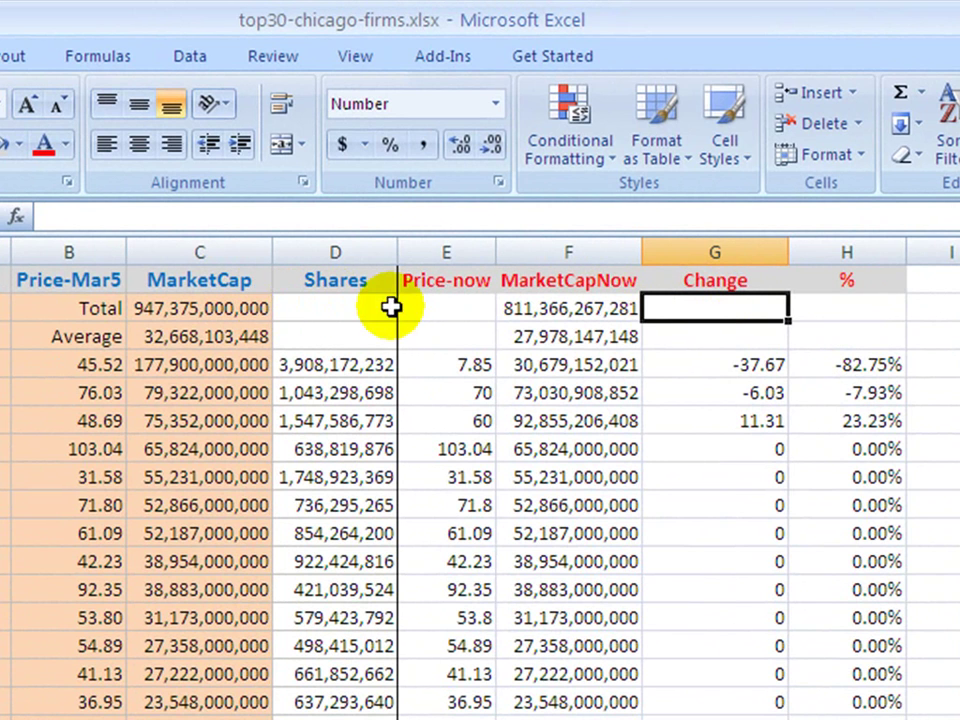
double_click(702, 305)
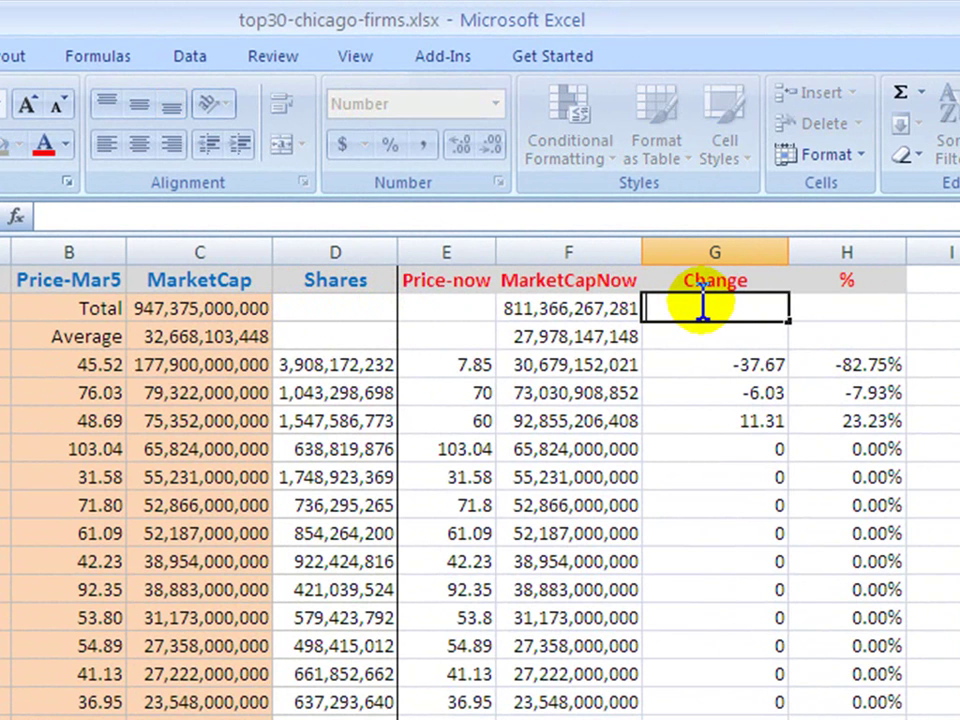
text(=)
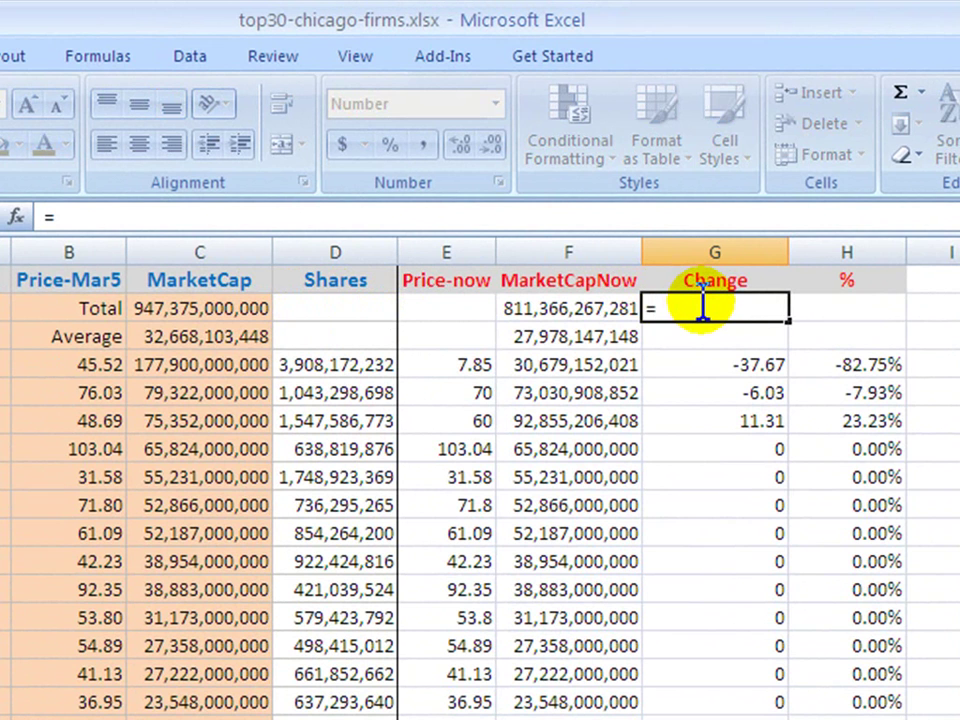
text((c2)
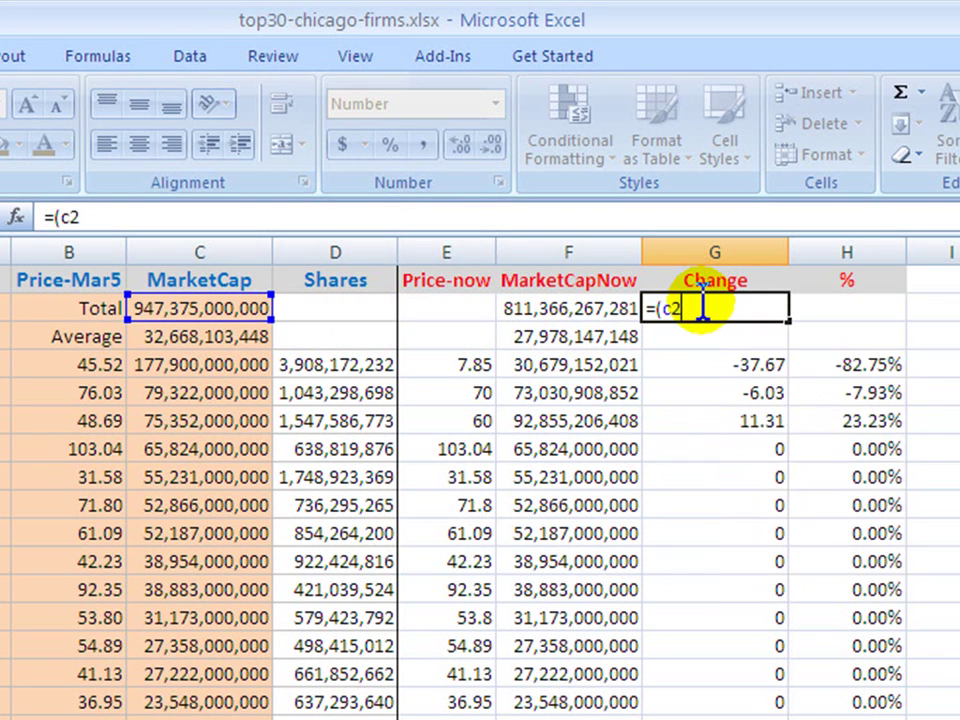
text(-f2)
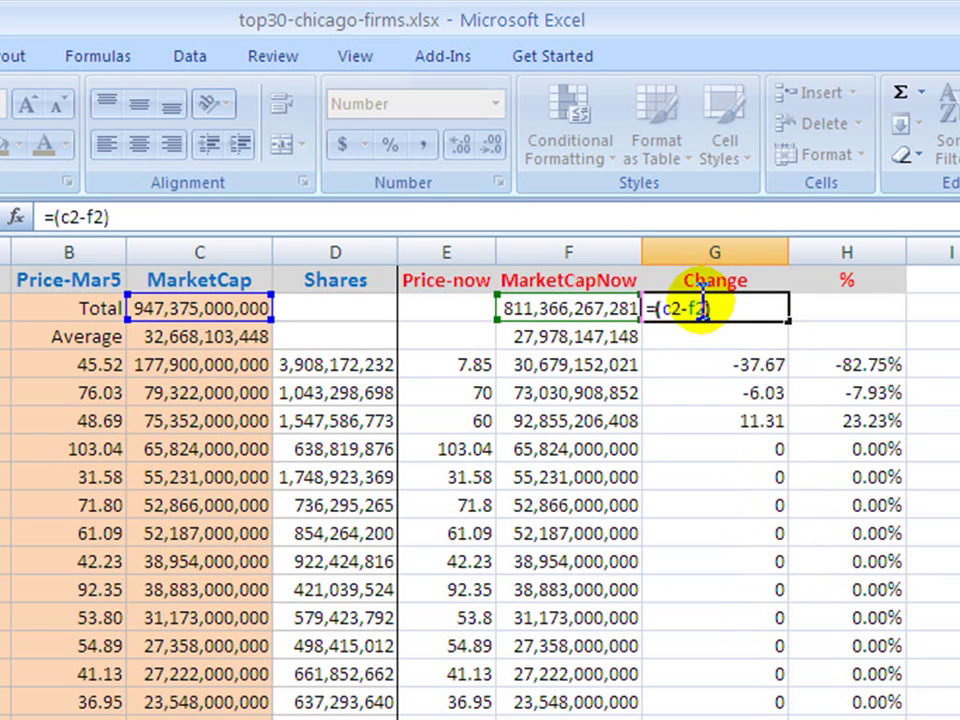
text()*-1)
key(Return)
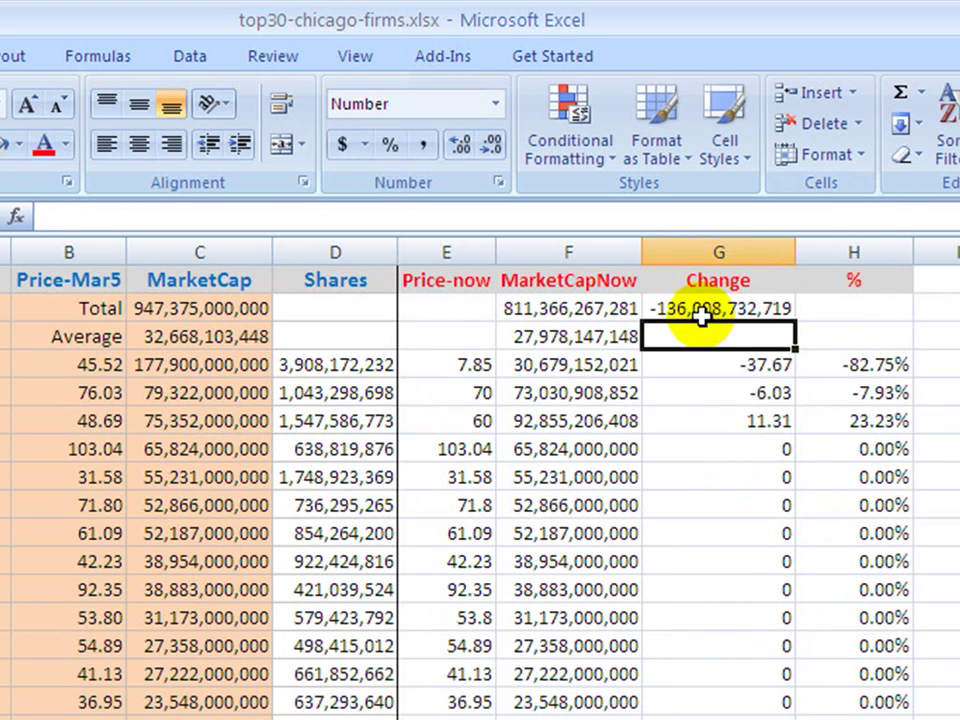
click(683, 307)
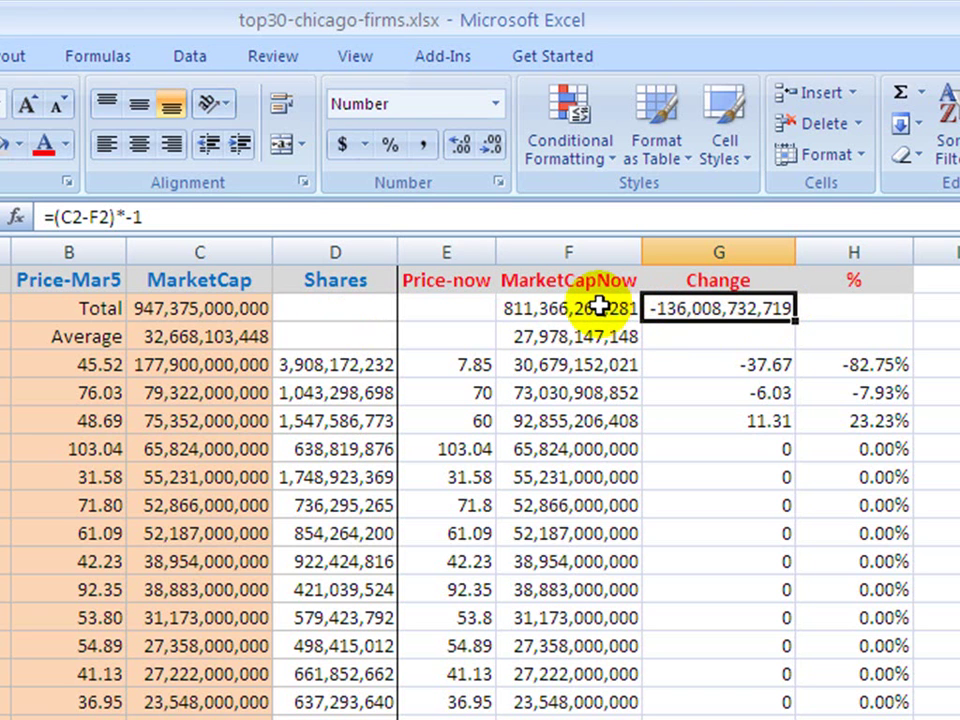
Step: Enter the formula =(c3-f3)*-1 in G3 to calculate the change in average market cap
double_click(722, 336)
text(=(c3)
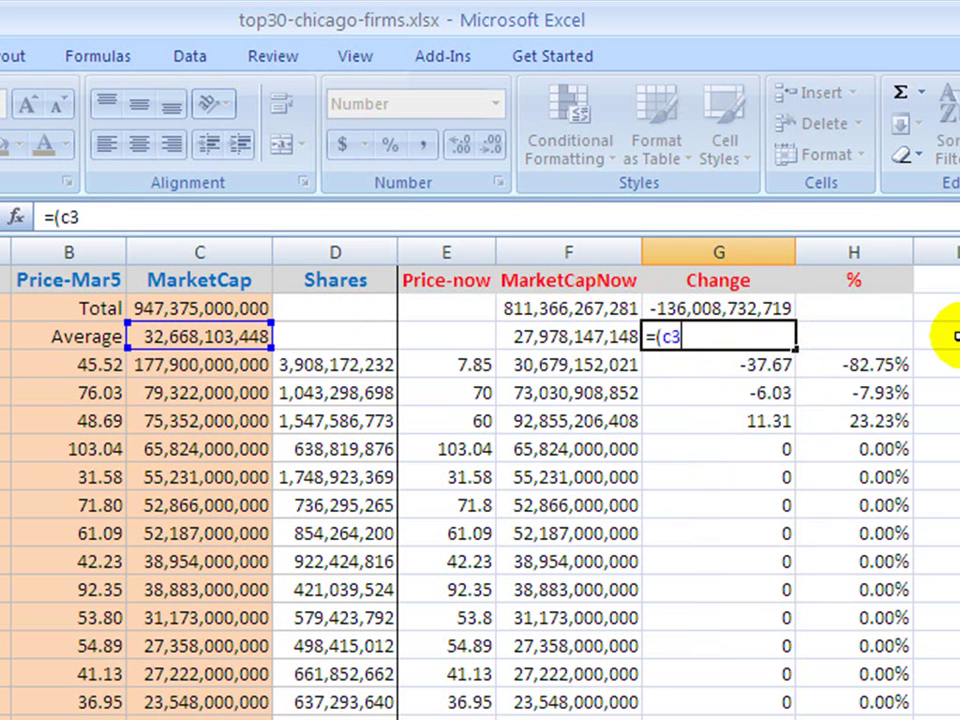
text(-f3)
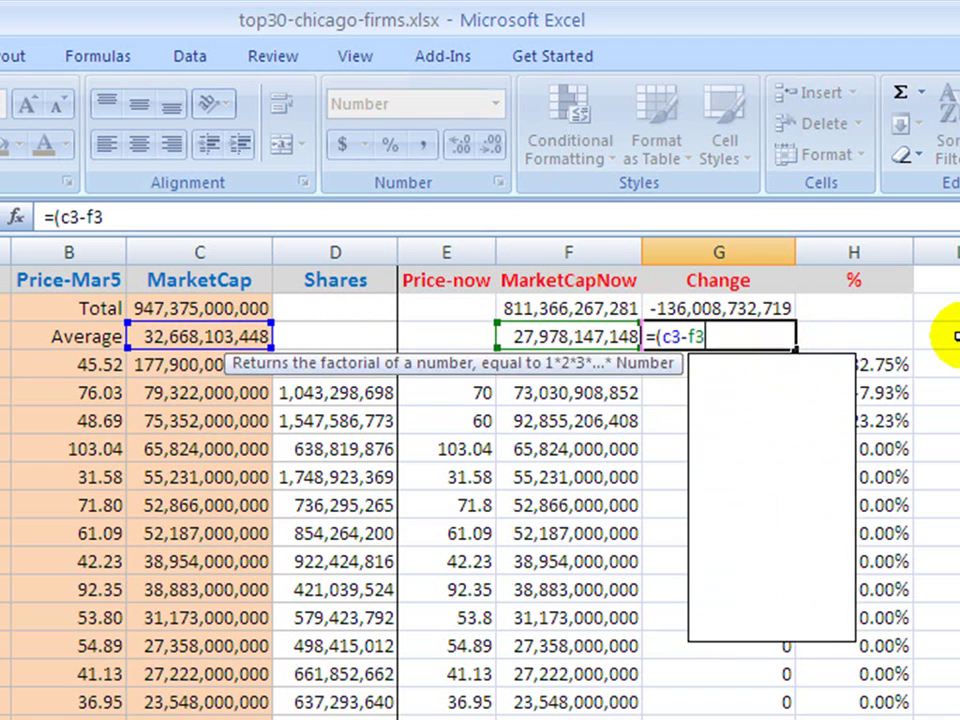
text()*-1)
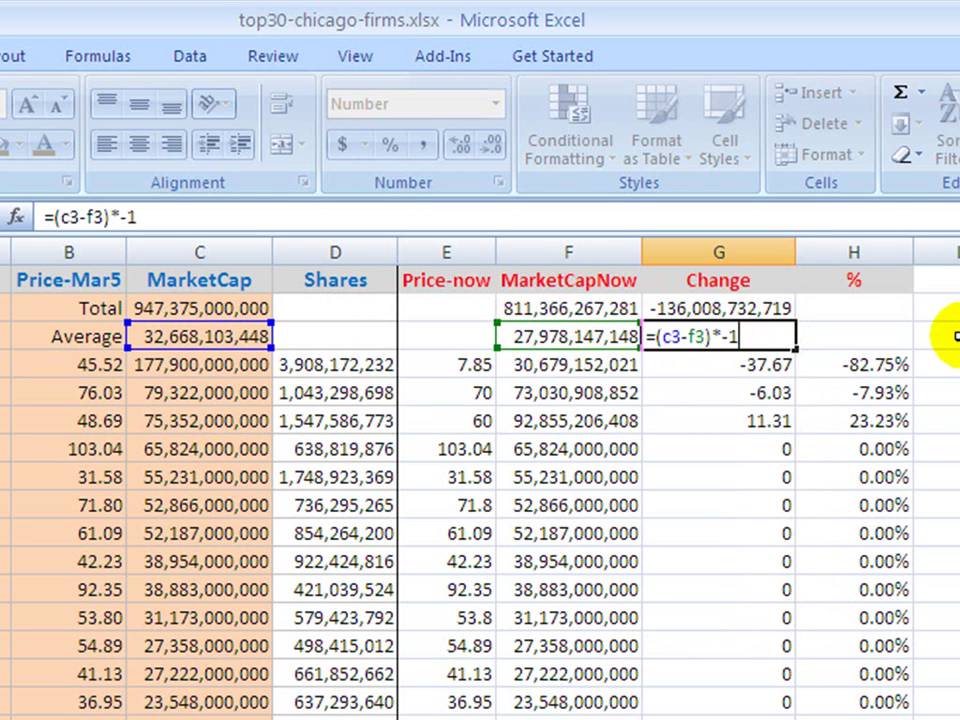
key(Return)
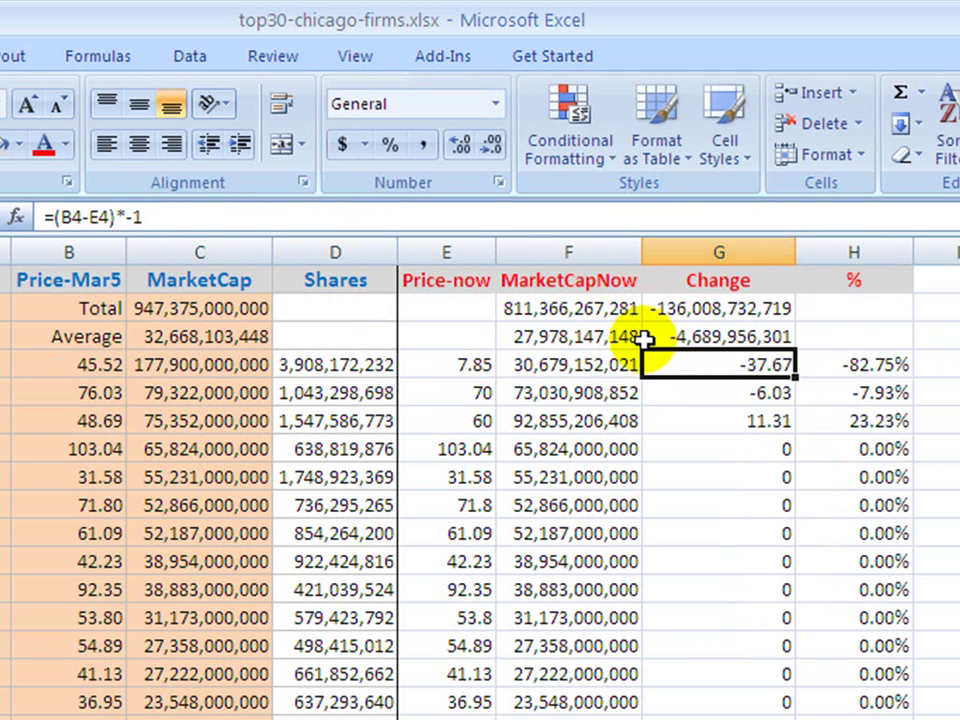
click(682, 340)
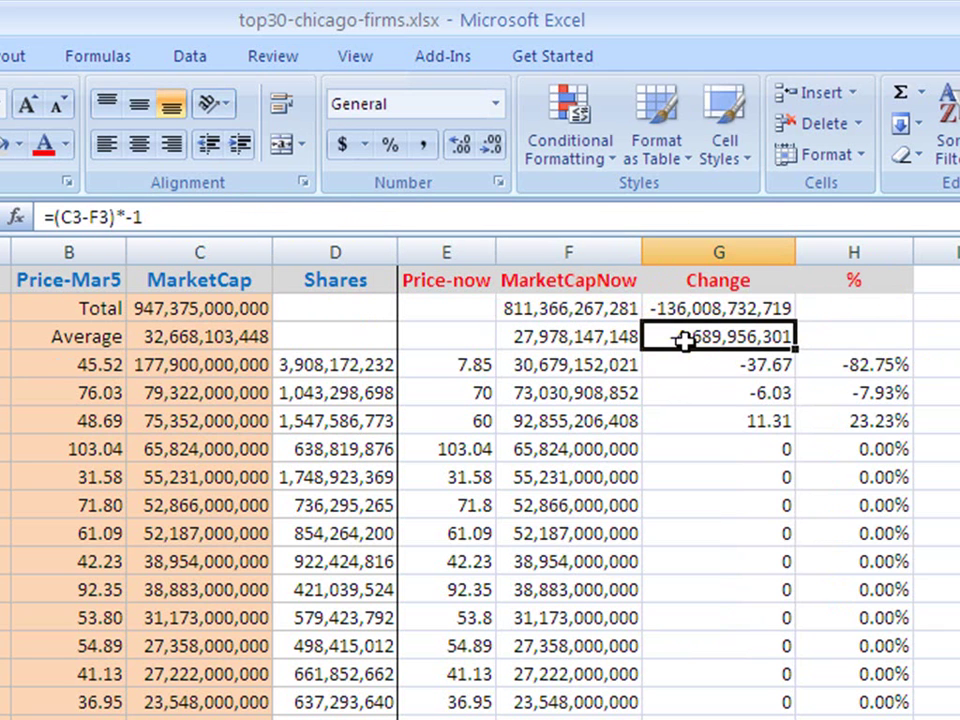
click(580, 338)
click(580, 338)
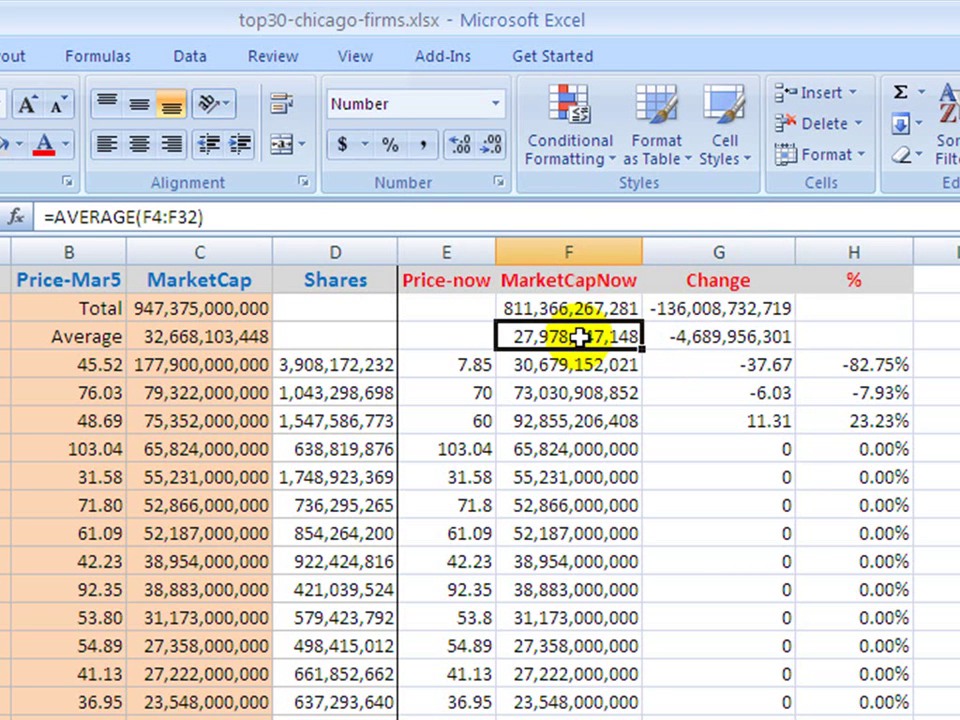
click(223, 336)
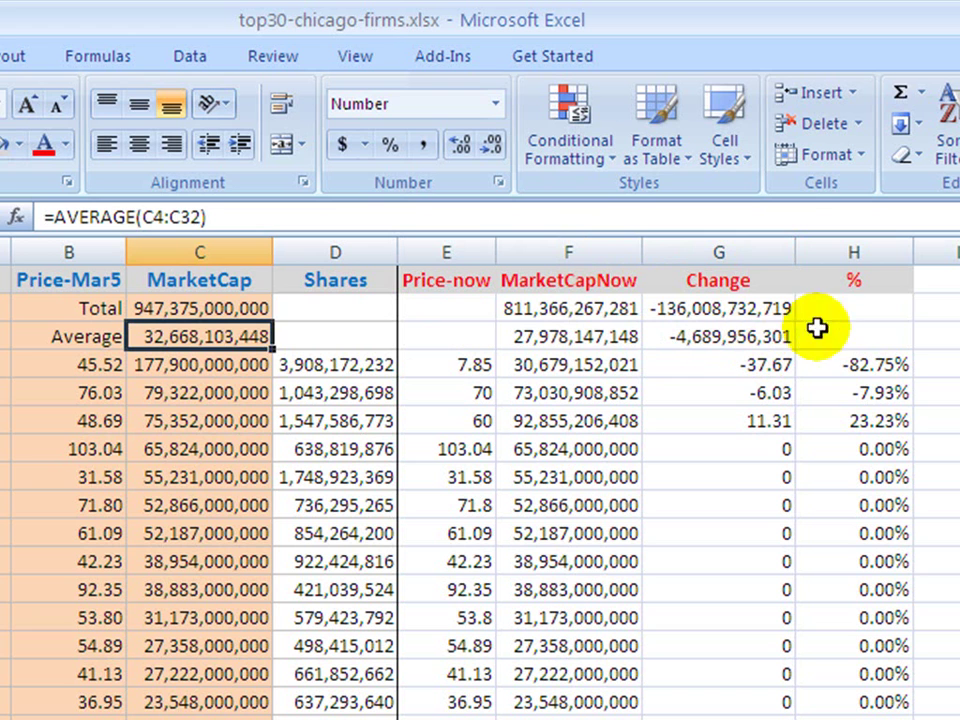
Step: Enter the formula =g2/c2 in H2 to calculate the percent change of the total market cap
click(876, 311)
click(876, 333)
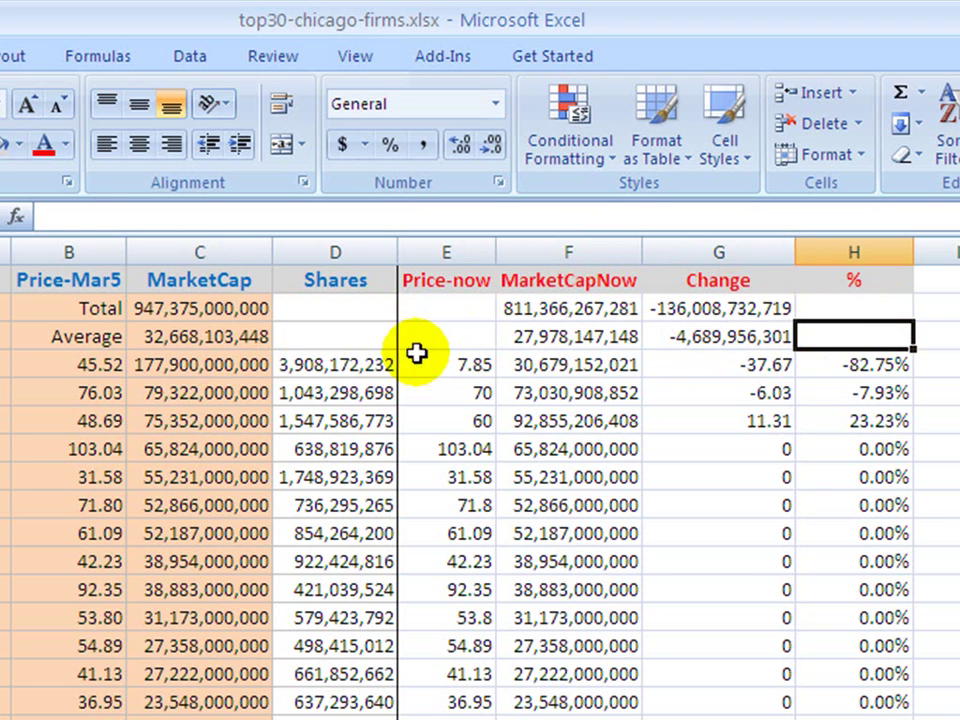
click(848, 304)
click(848, 304)
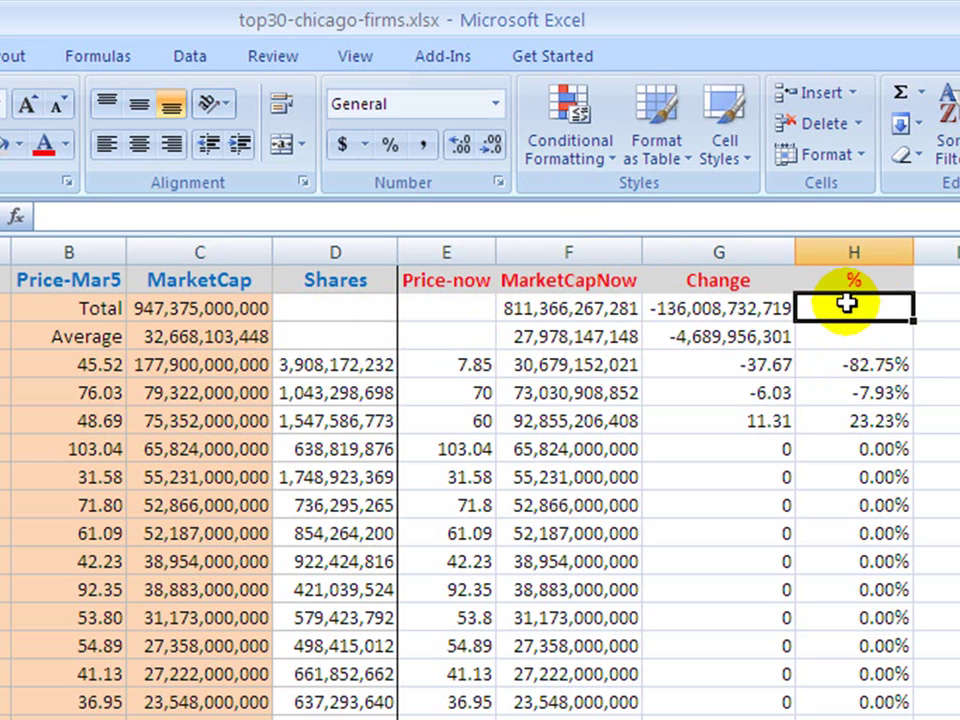
text(=g2/)
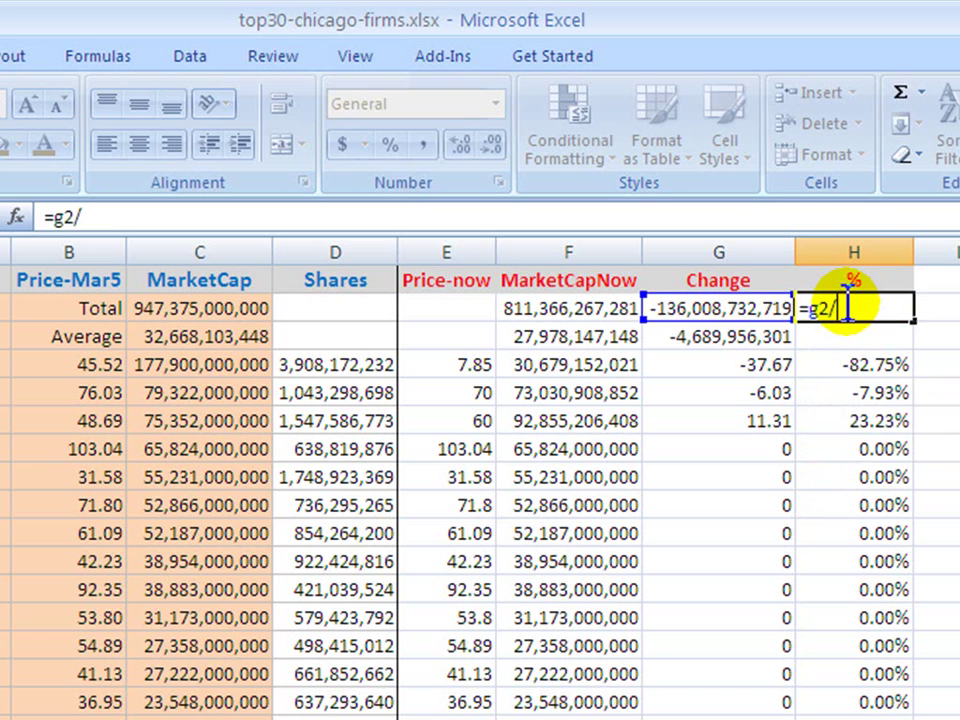
text(c2)
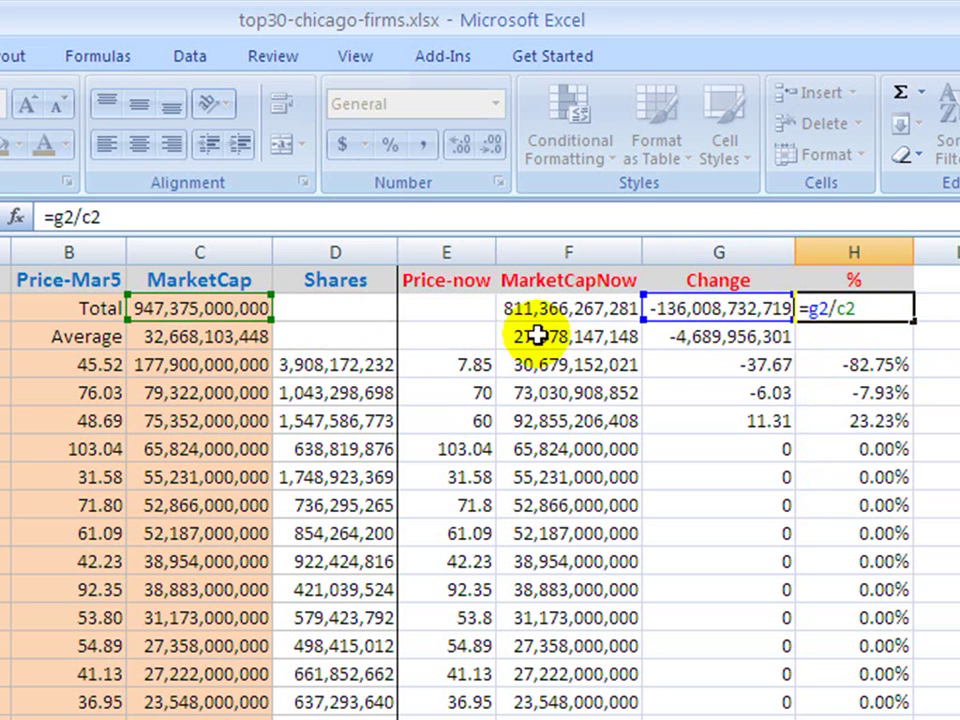
key(Return)
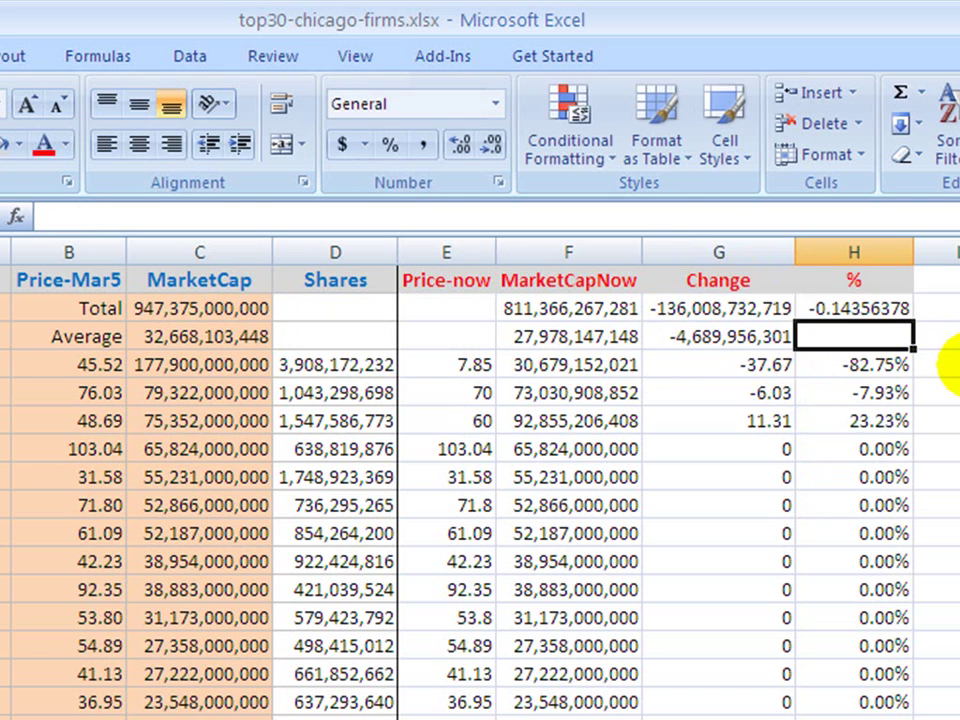
Step: Apply the percentage formatting of H4 to the total row's percent change in H2
click(870, 365)
click(856, 368)
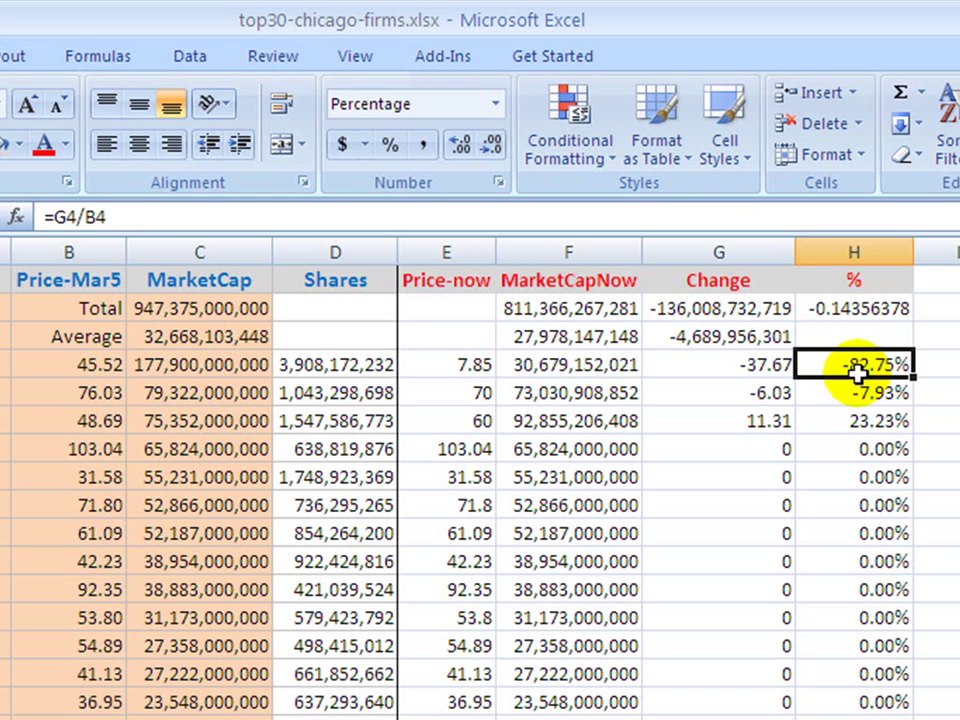
key(alt+h)
key(f)
key(p)
mouse_move(821, 360)
mouse_down()
mouse_move(849, 336)
mouse_move(840, 318)
mouse_move(810, 306)
mouse_up()
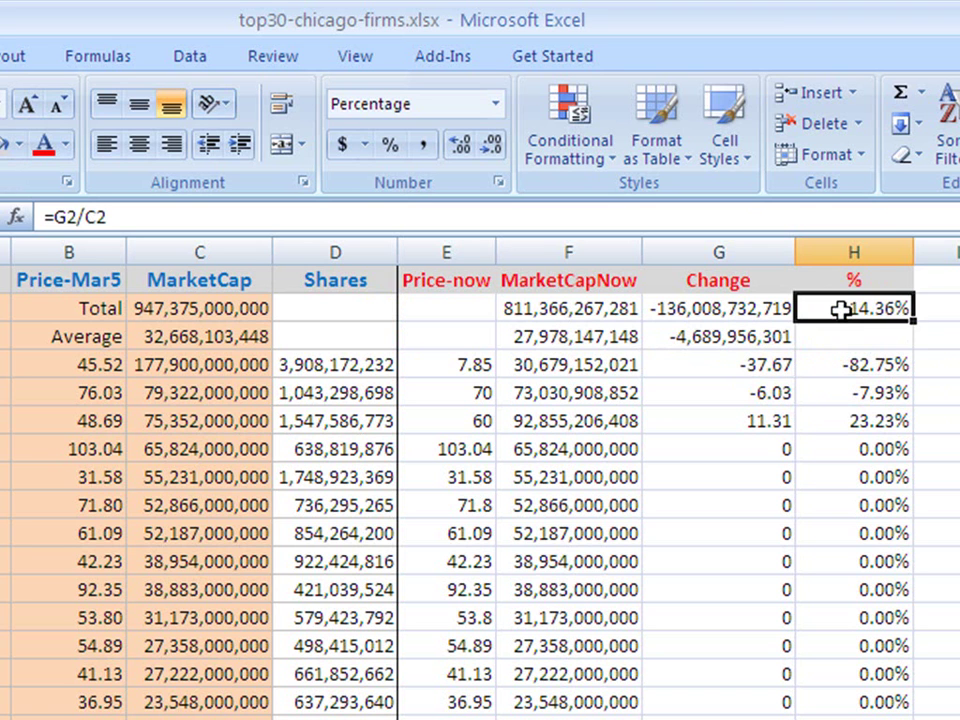
click(930, 364)
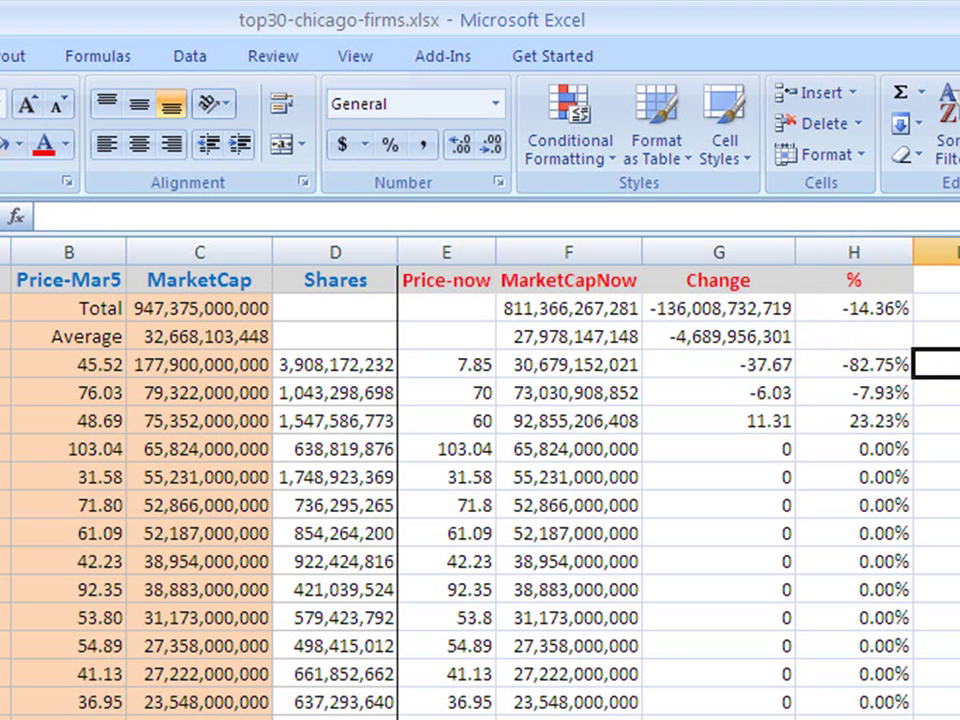
Step: Enter the formula =g3/c3 in H3 to calculate the percent change of the average market cap
click(855, 331)
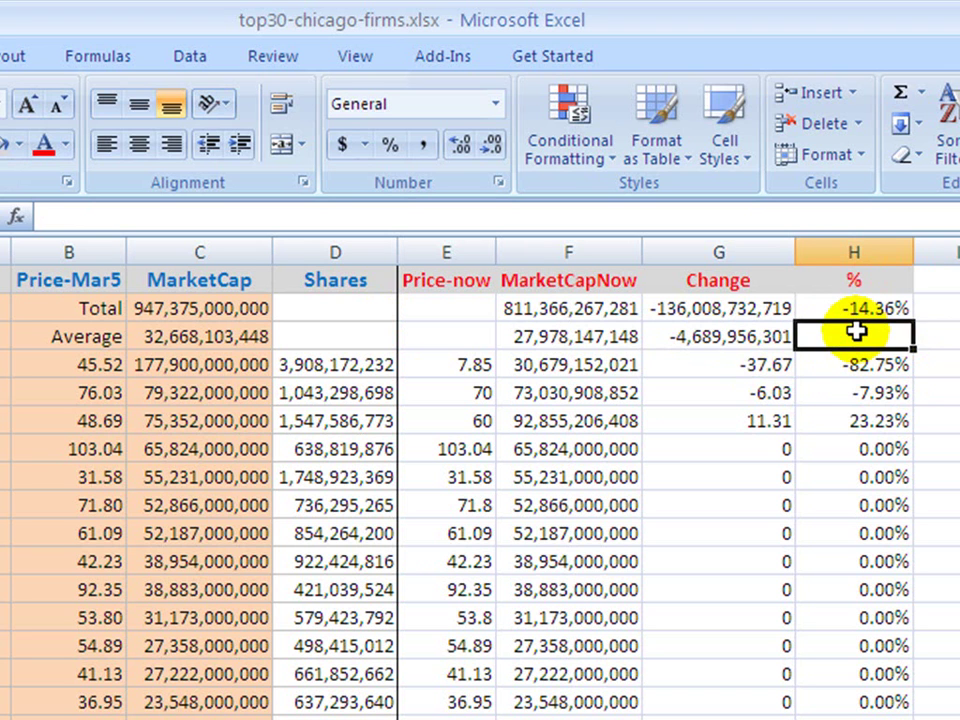
text(=g)
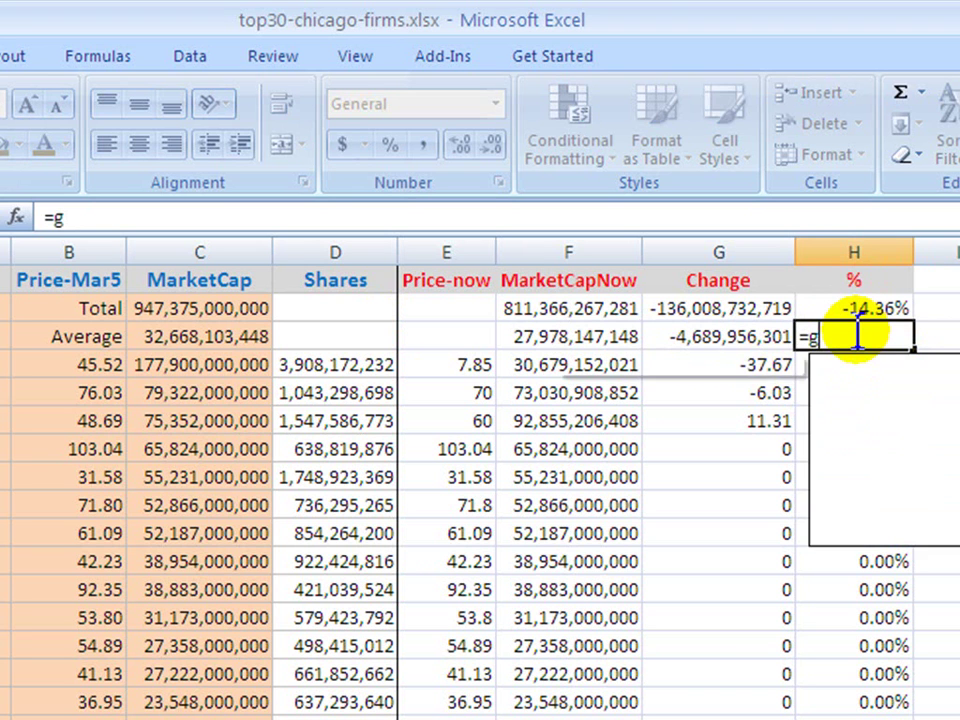
text(3/c3)
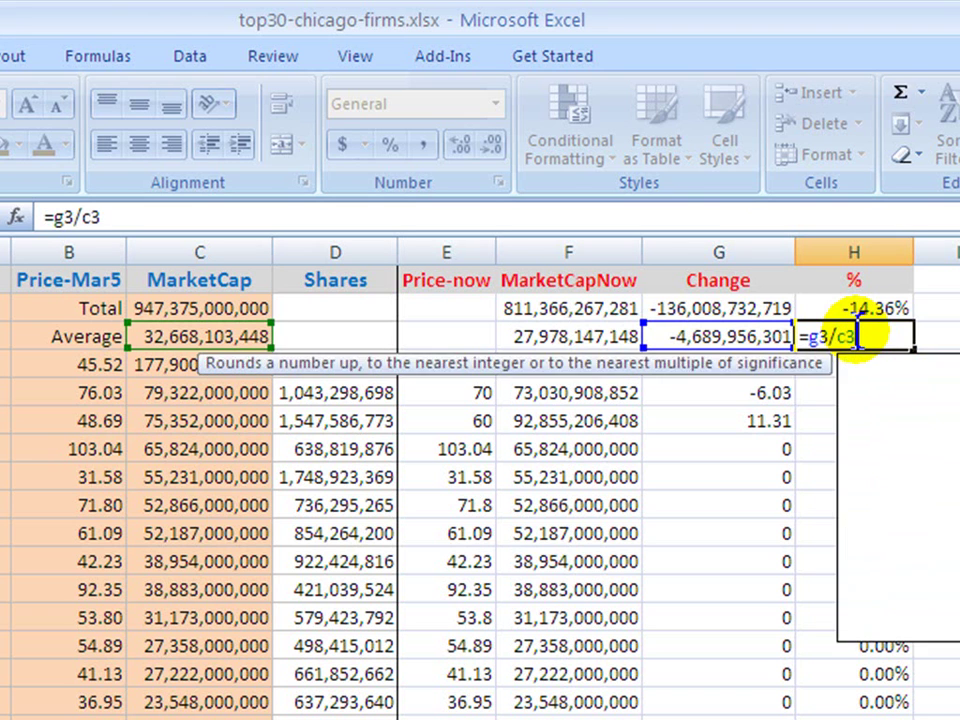
key(Return)
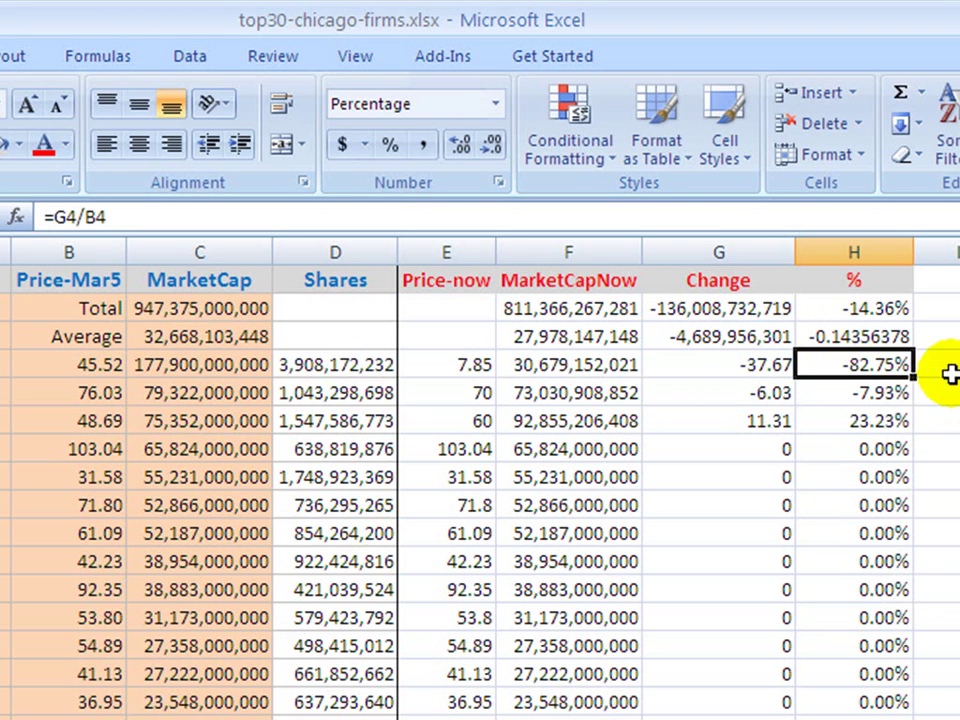
Step: Apply the percentage formatting of H2 to the average row's percent change in H3
click(902, 310)
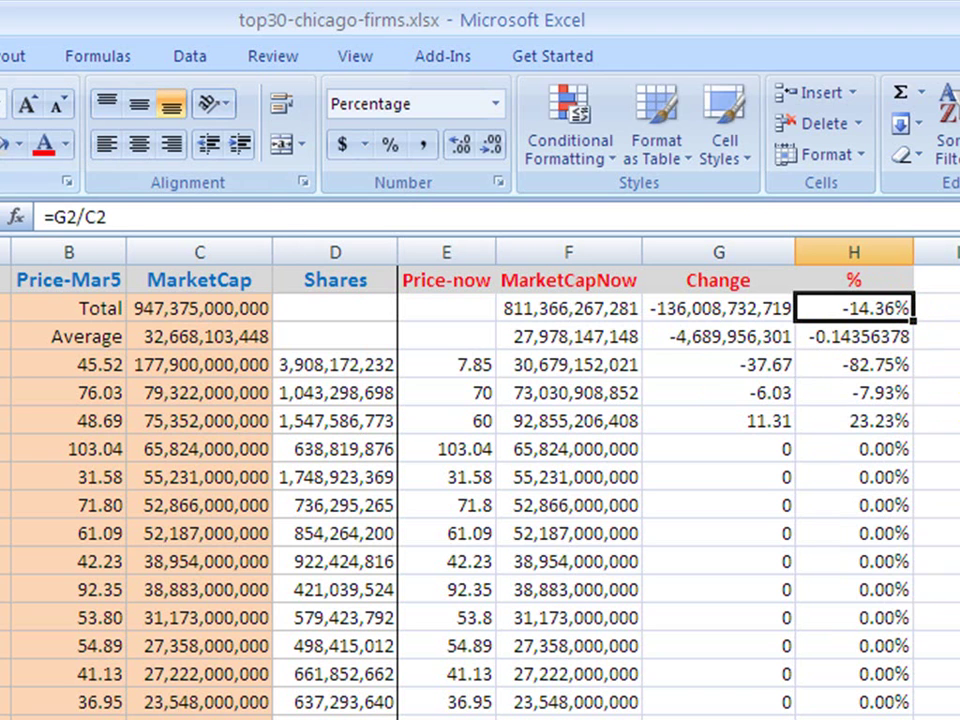
key(ctrl+c)
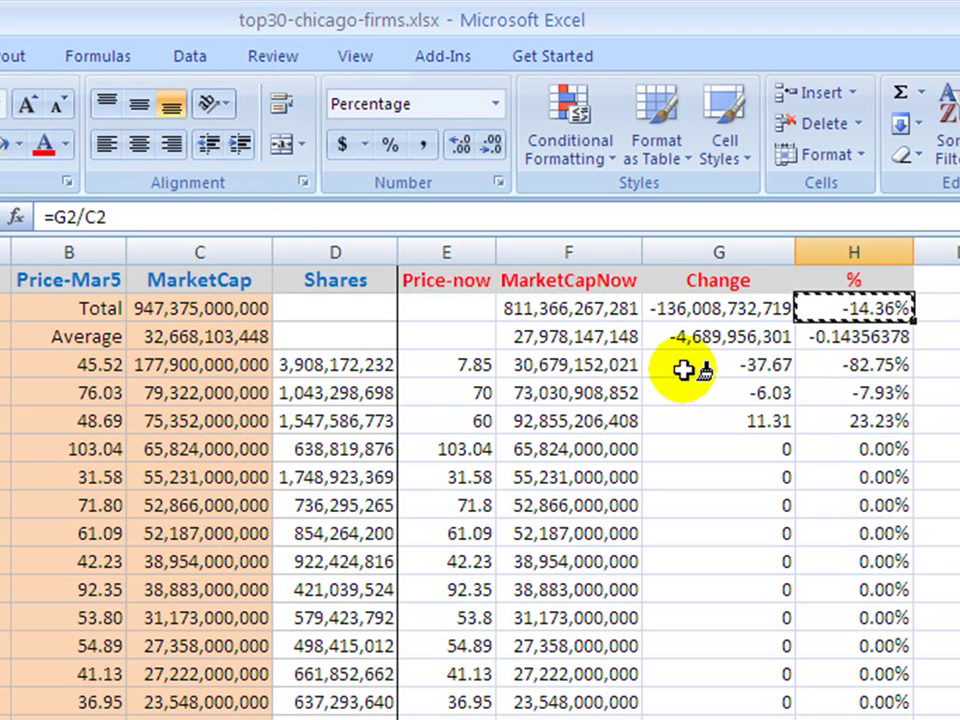
click(806, 339)
key(Return)
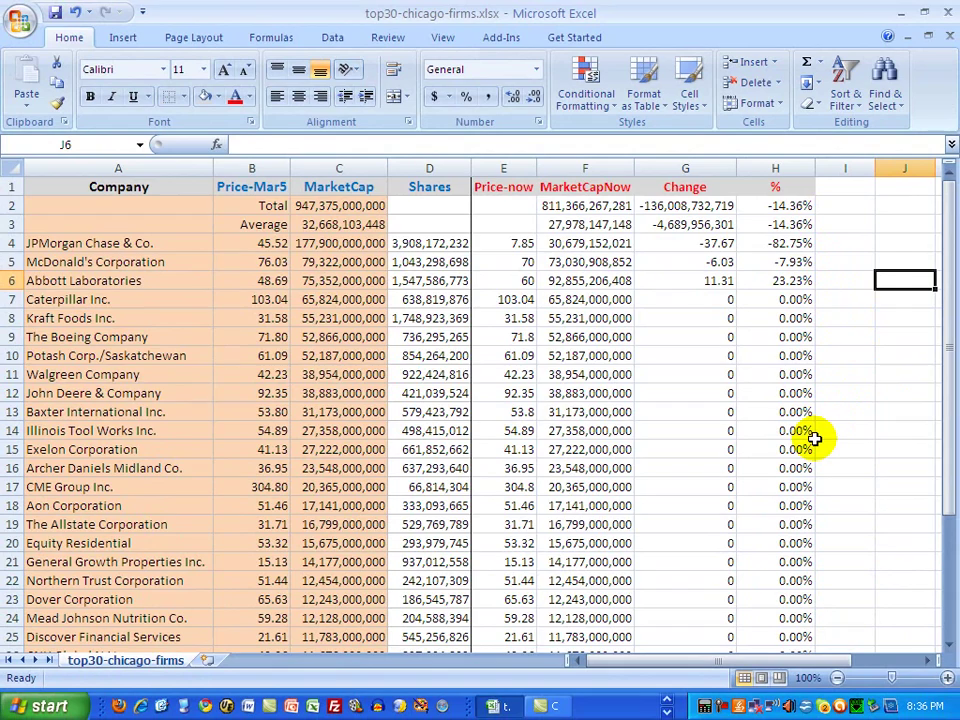
drag(951, 375, 941, 326)
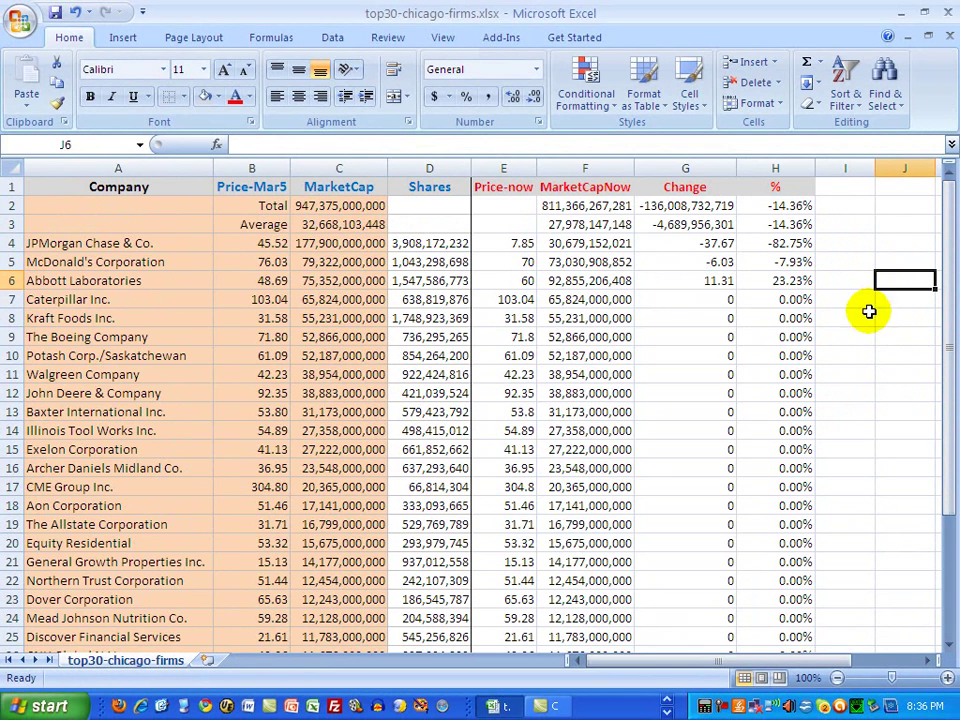